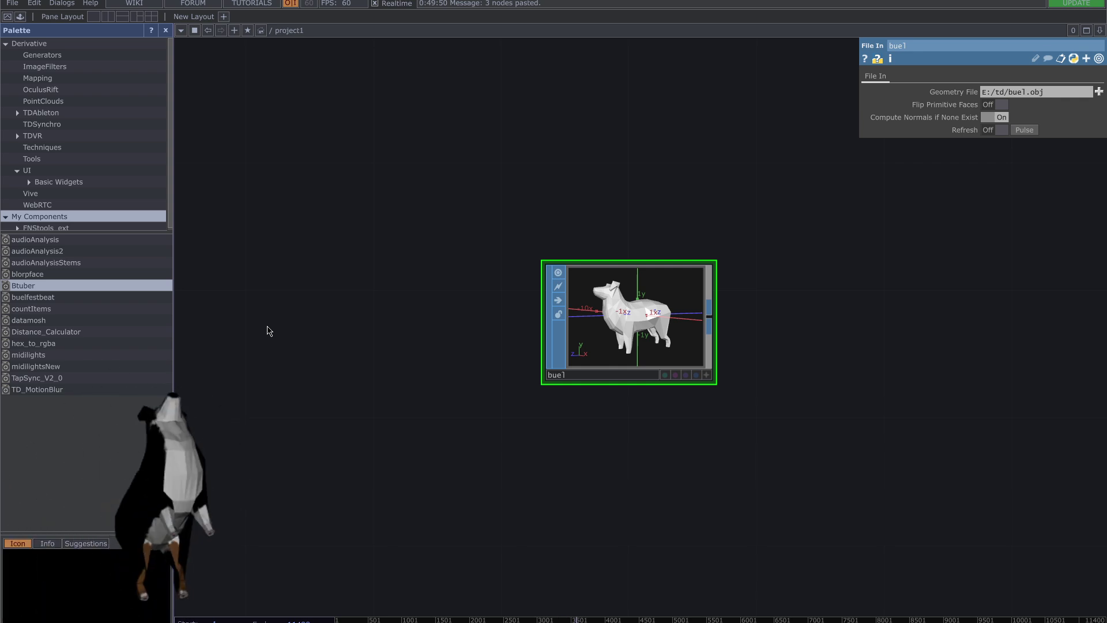
# Step: Open the Btuber component and examine how its network drives the dog avatar, including the lfo1 settings
pyautogui.scroll(-6, 708, 404)
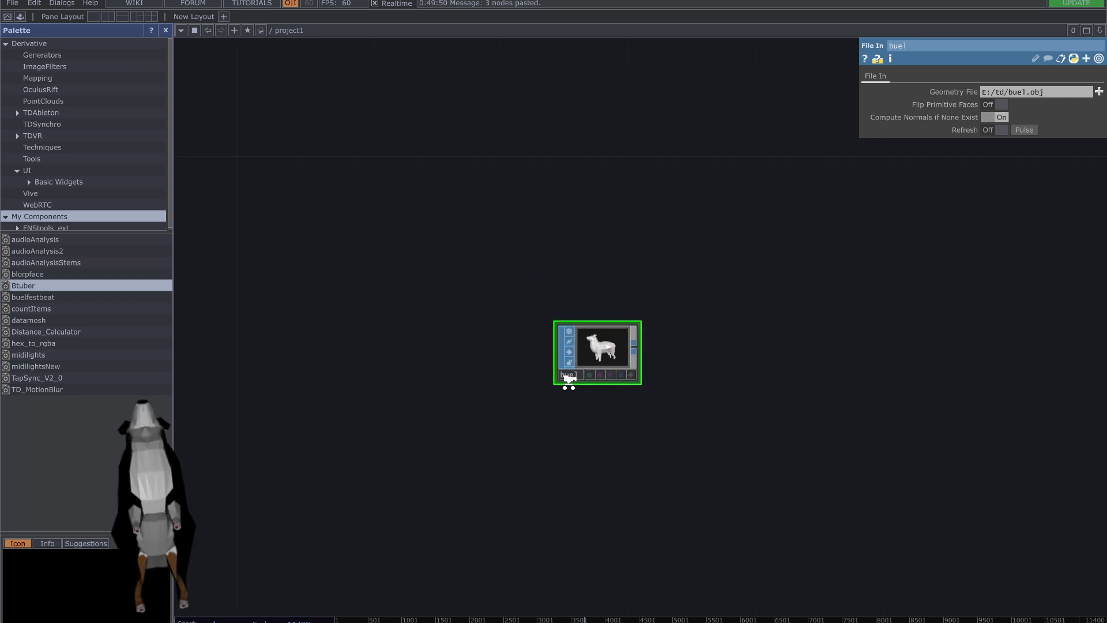
pyautogui.moveTo(741, 377); pyautogui.dragTo(702, 211)
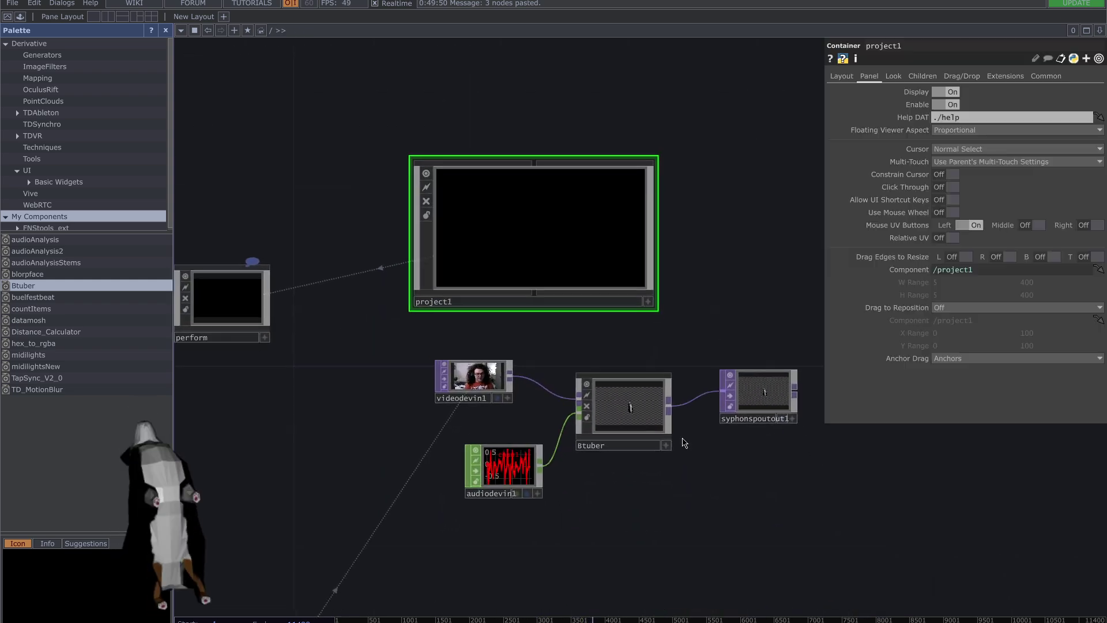
pyautogui.click(608, 421)
pyautogui.press('i')
pyautogui.scroll(3, 563, 450)
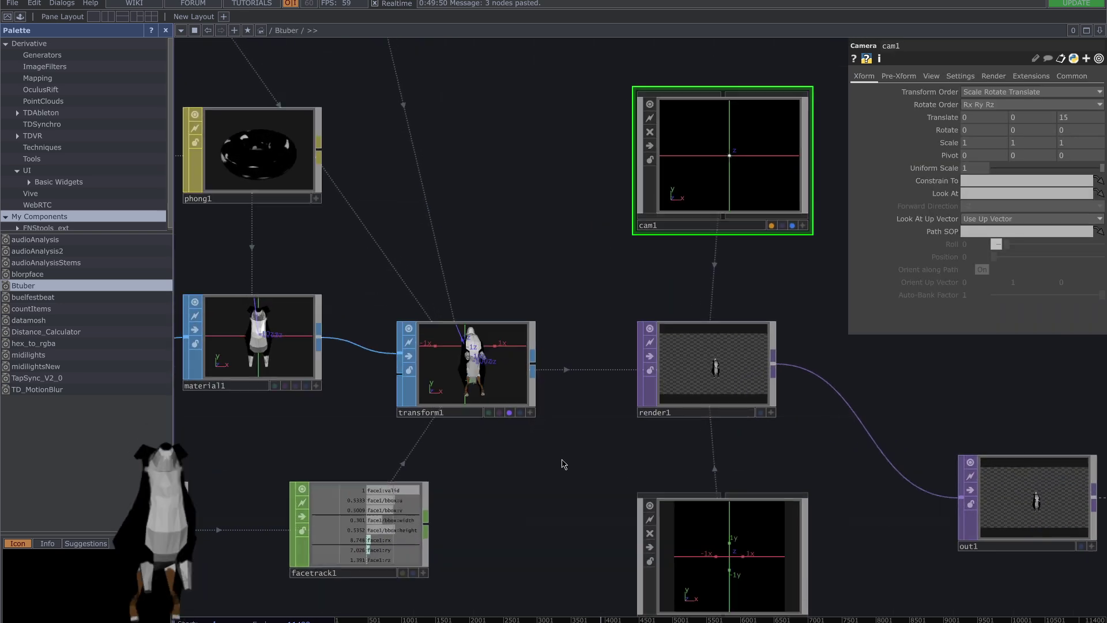
pyautogui.scroll(-3, 563, 472)
pyautogui.moveTo(570, 475); pyautogui.dragTo(639, 475)
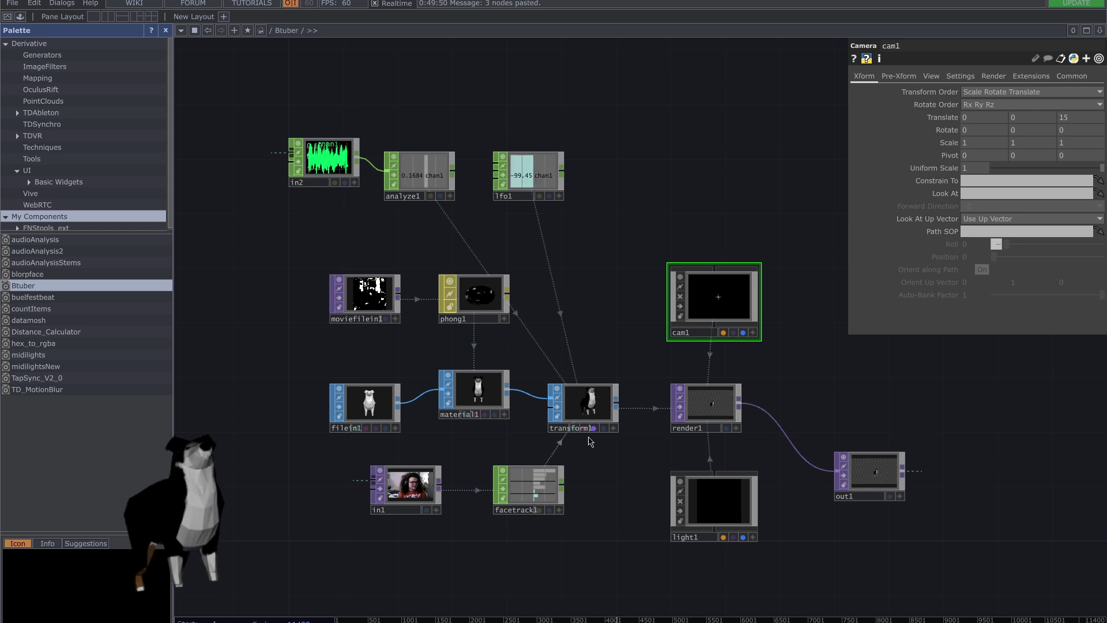
pyautogui.click(554, 186)
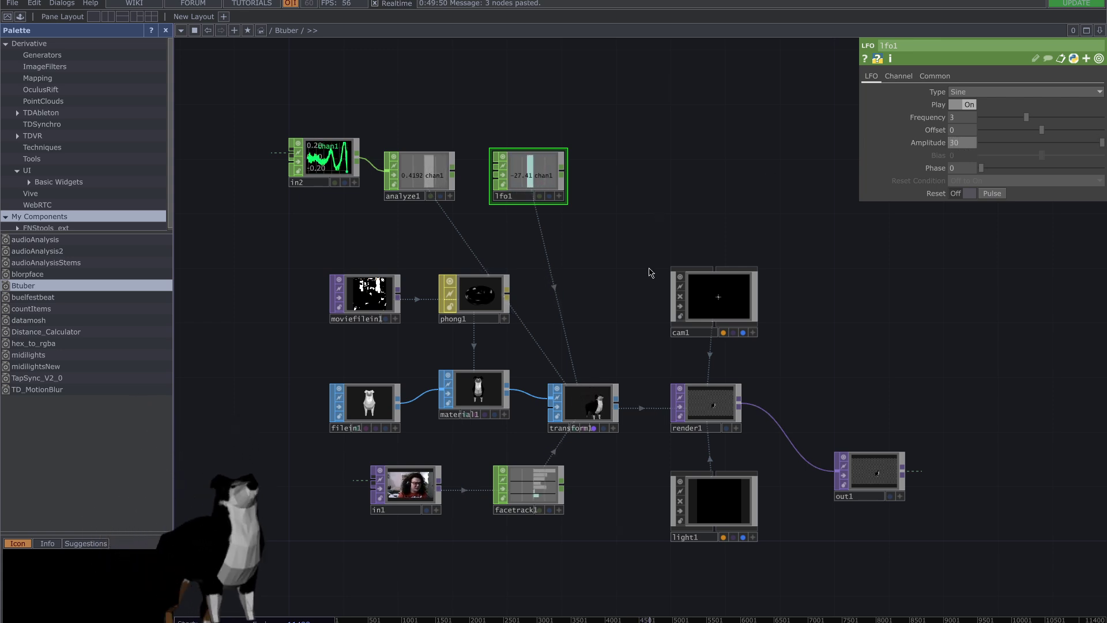
# Step: Leave the Btuber component and return to the project1 network with the buel geometry
pyautogui.press('u')
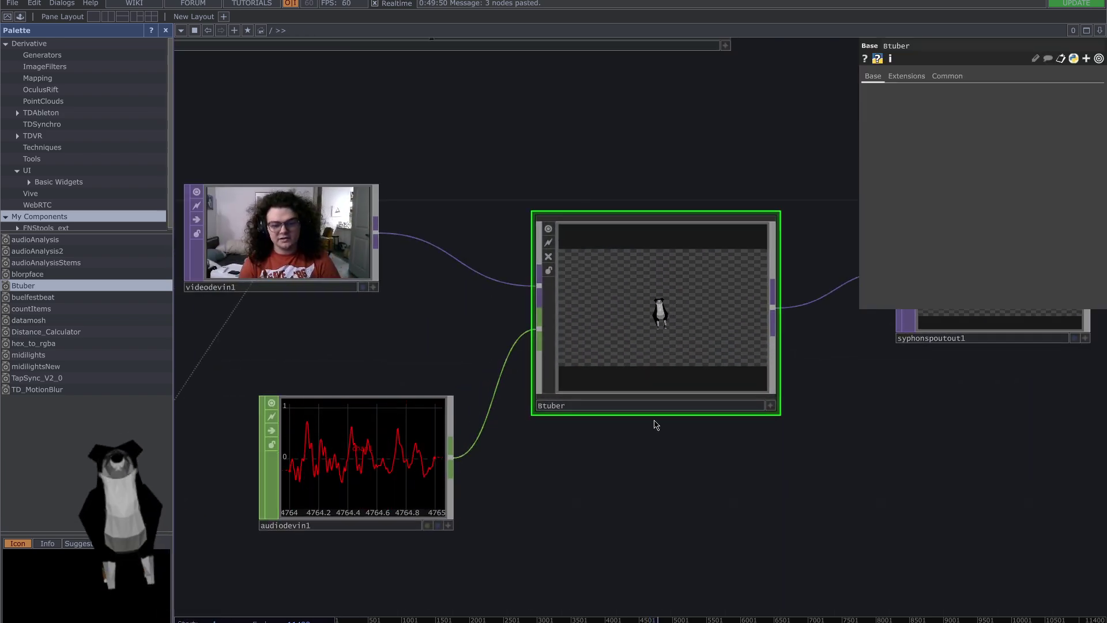
pyautogui.moveTo(605, 487); pyautogui.dragTo(630, 556)
pyautogui.moveTo(676, 279); pyautogui.dragTo(699, 344)
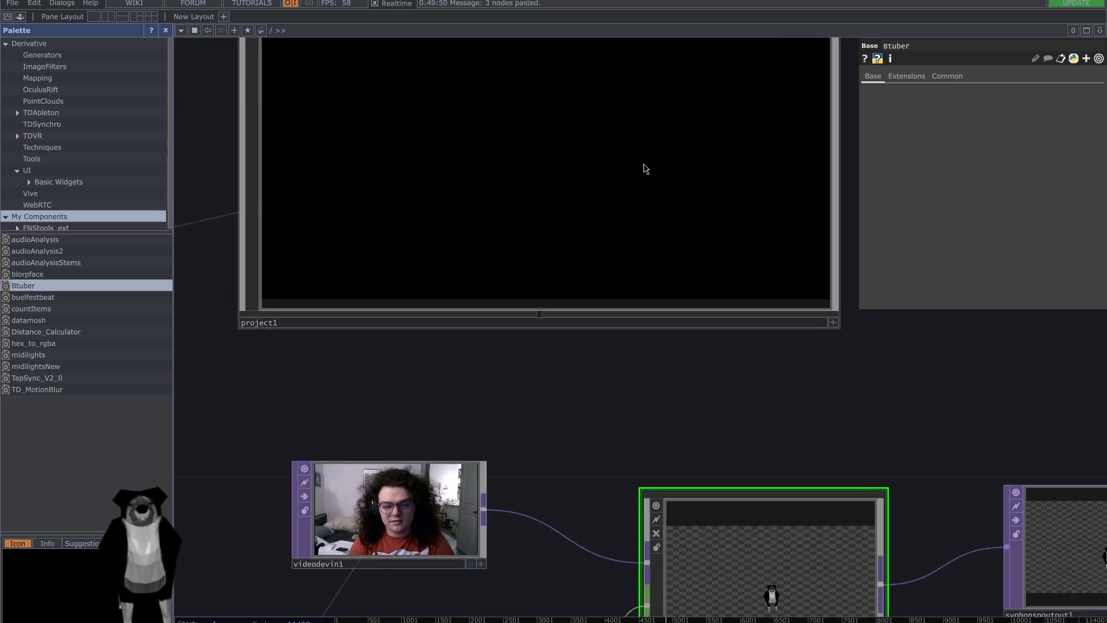
pyautogui.doubleClick(642, 166)
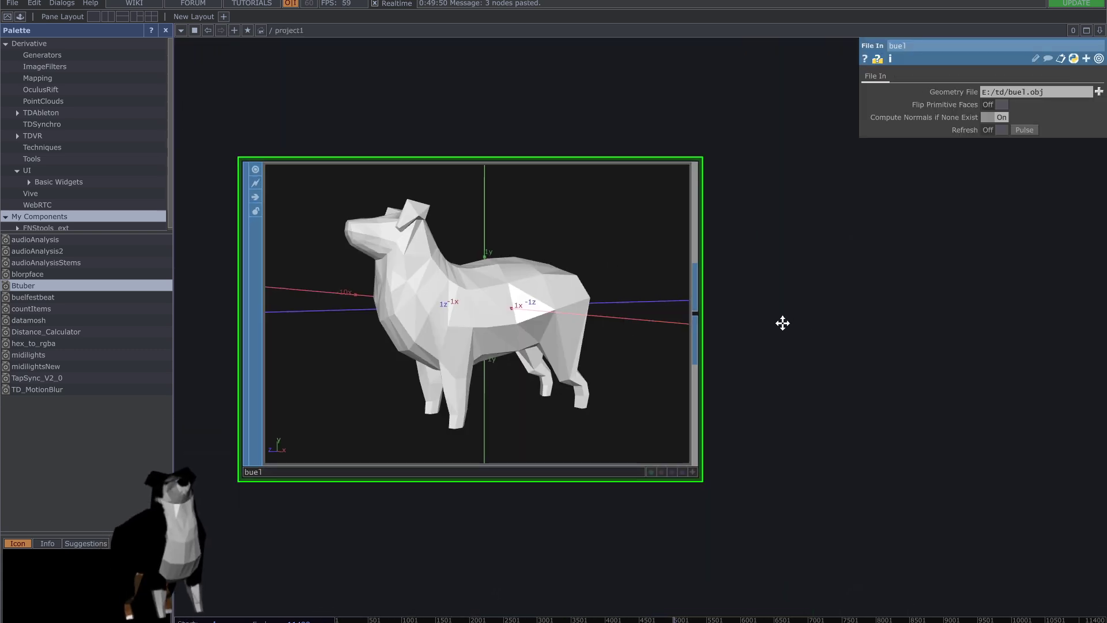
pyautogui.moveTo(695, 254); pyautogui.dragTo(858, 376)
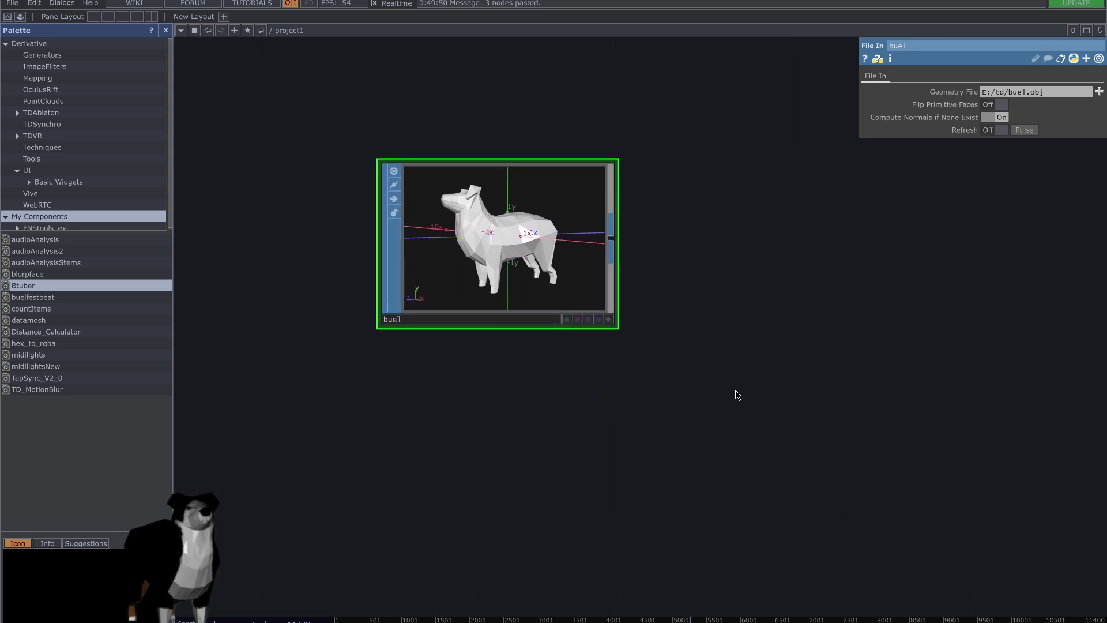
pyautogui.moveTo(781, 340); pyautogui.dragTo(718, 337)
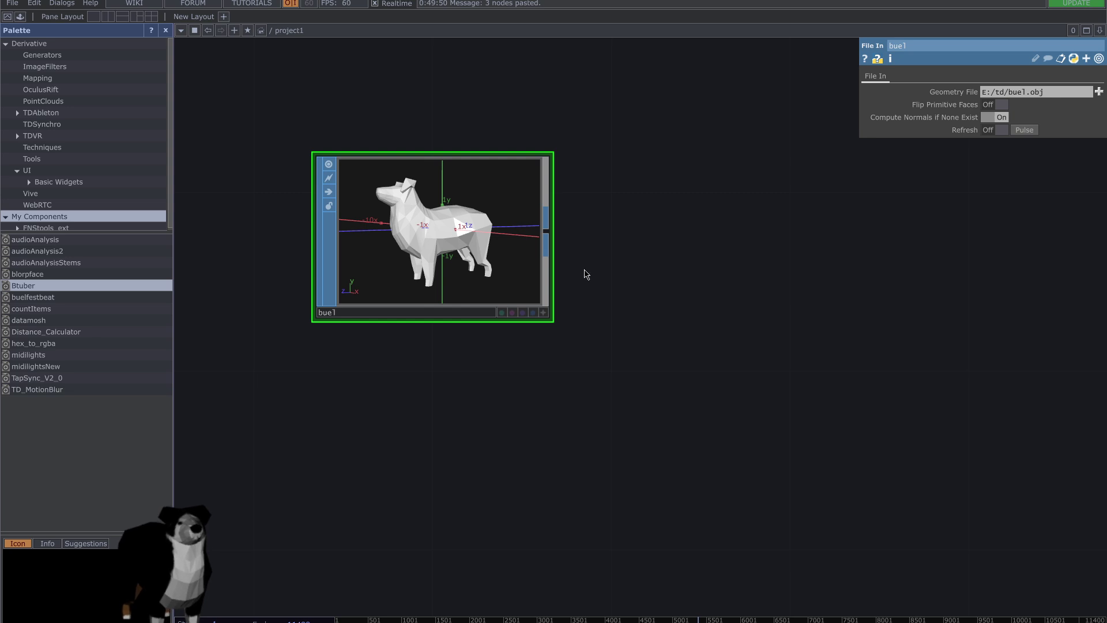
pyautogui.moveTo(586, 274); pyautogui.dragTo(507, 235)
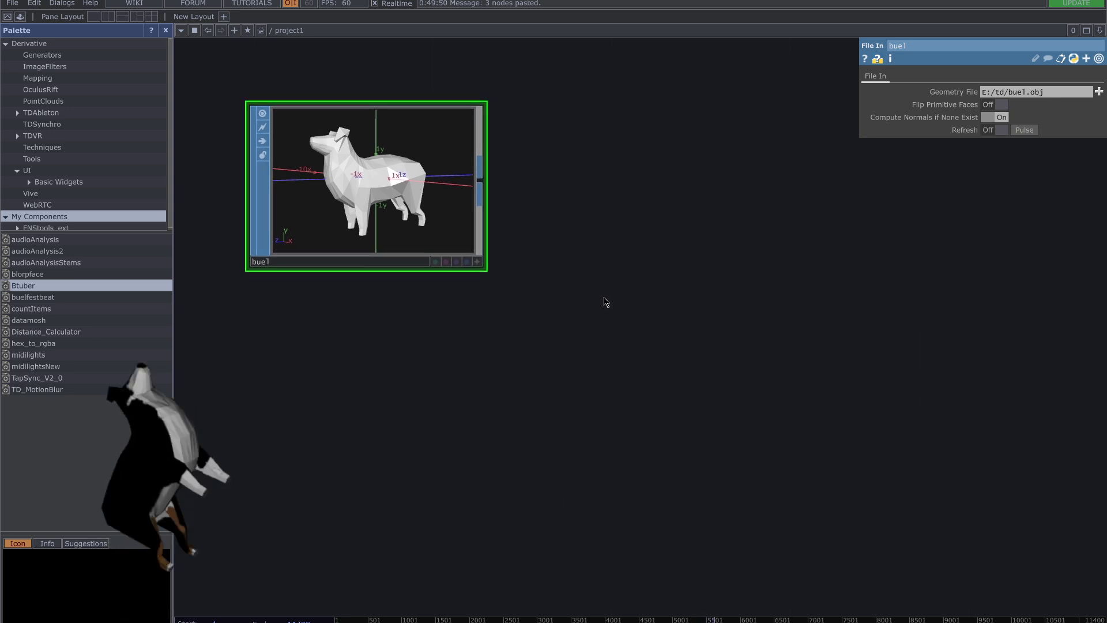
pyautogui.moveTo(670, 287); pyautogui.dragTo(551, 309)
pyautogui.moveTo(592, 228); pyautogui.dragTo(912, 273)
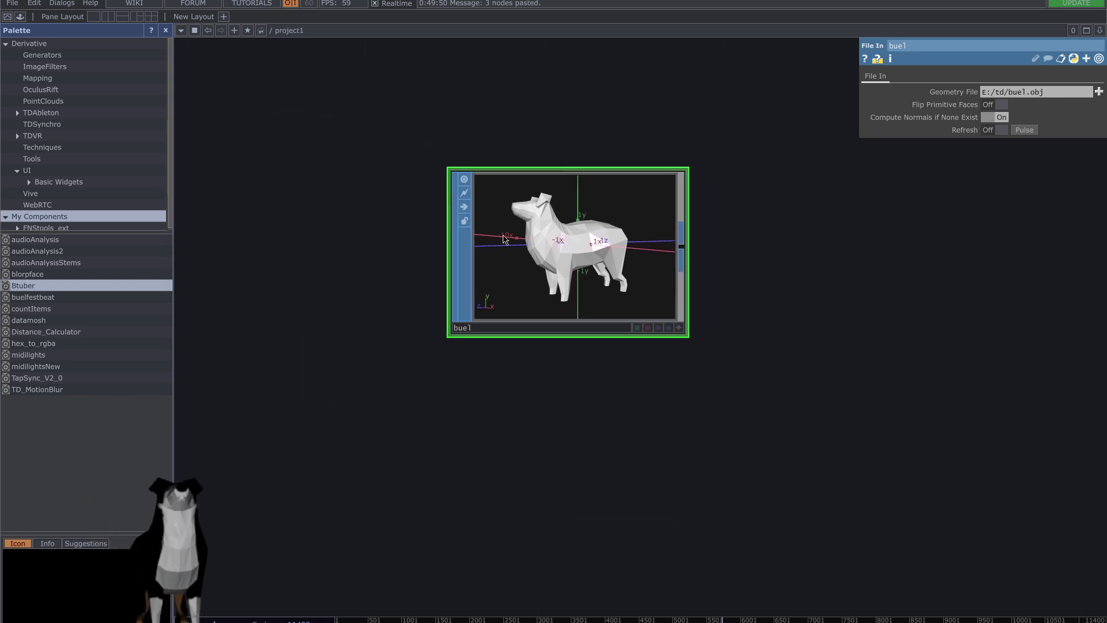
pyautogui.moveTo(777, 257); pyautogui.dragTo(712, 279)
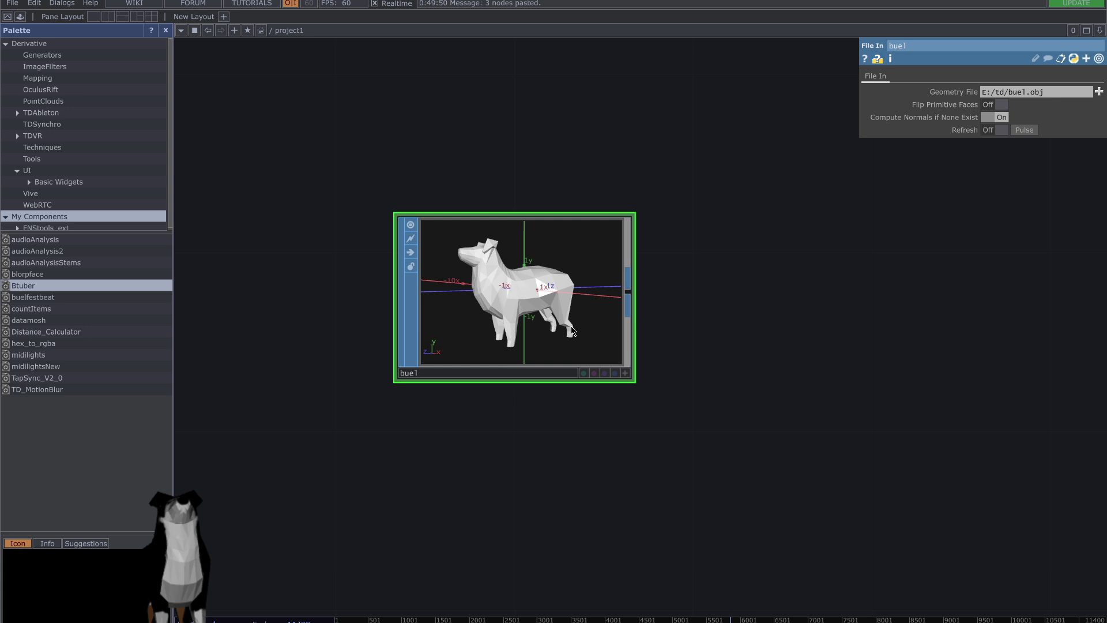
pyautogui.scroll(3, 493, 314)
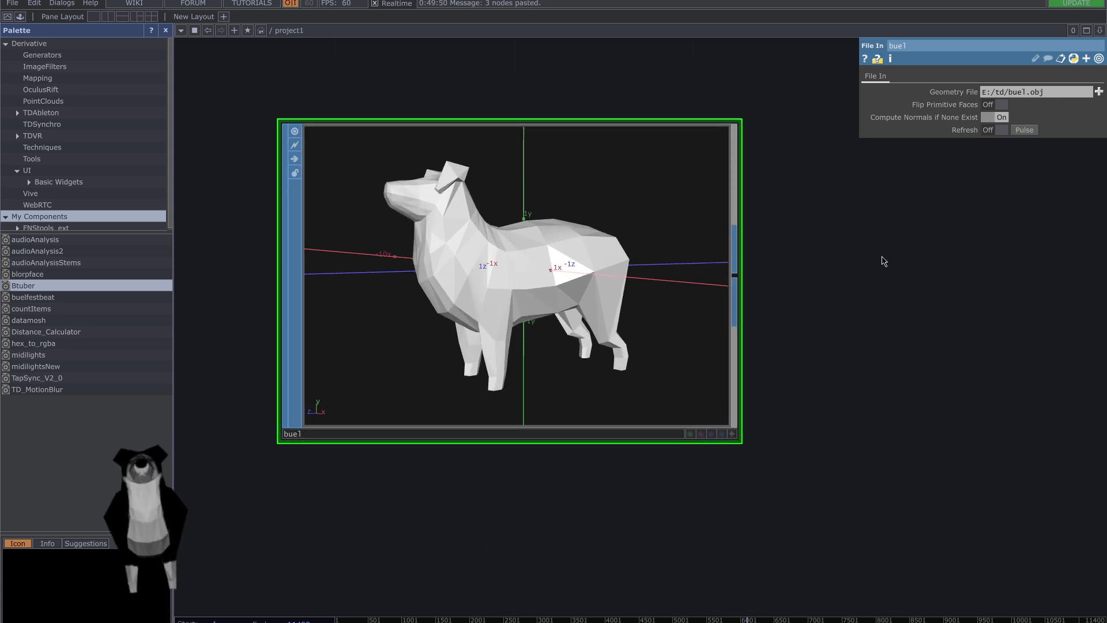
# Step: Add a Capture SOP fed by the output of buel and space it well apart from that node
pyautogui.moveTo(805, 215); pyautogui.dragTo(747, 178)
pyautogui.scroll(-3, 744, 179)
pyautogui.rightClick(675, 185)
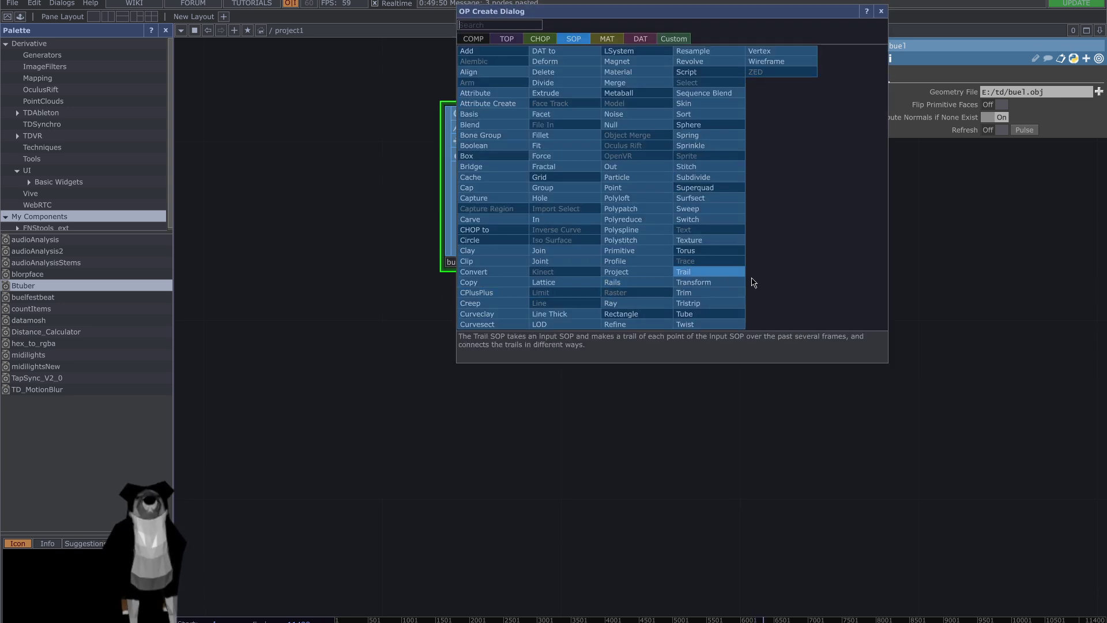
pyautogui.click(478, 201)
pyautogui.click(1098, 190)
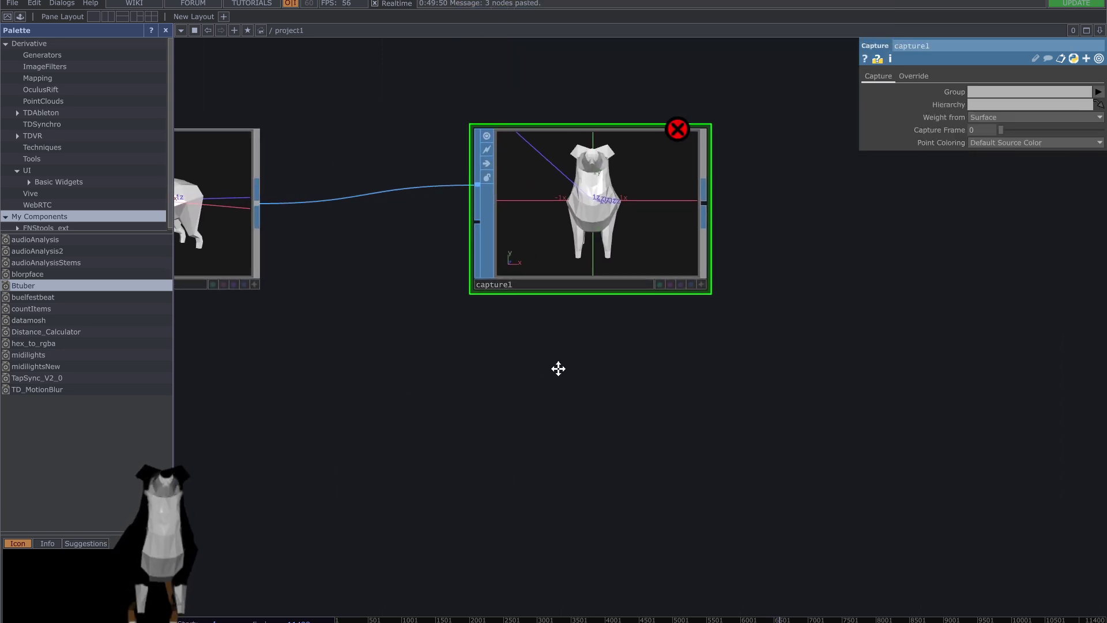
pyautogui.moveTo(558, 368); pyautogui.dragTo(499, 394)
pyautogui.moveTo(565, 230); pyautogui.dragTo(786, 230)
pyautogui.moveTo(413, 355); pyautogui.dragTo(448, 377)
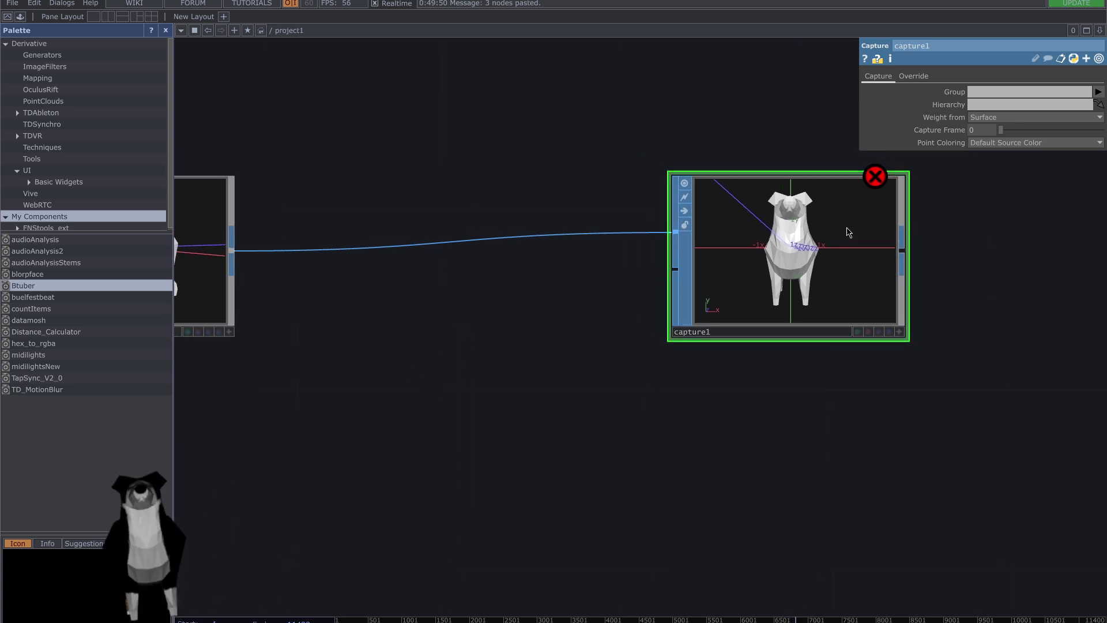
pyautogui.moveTo(721, 385); pyautogui.dragTo(584, 366)
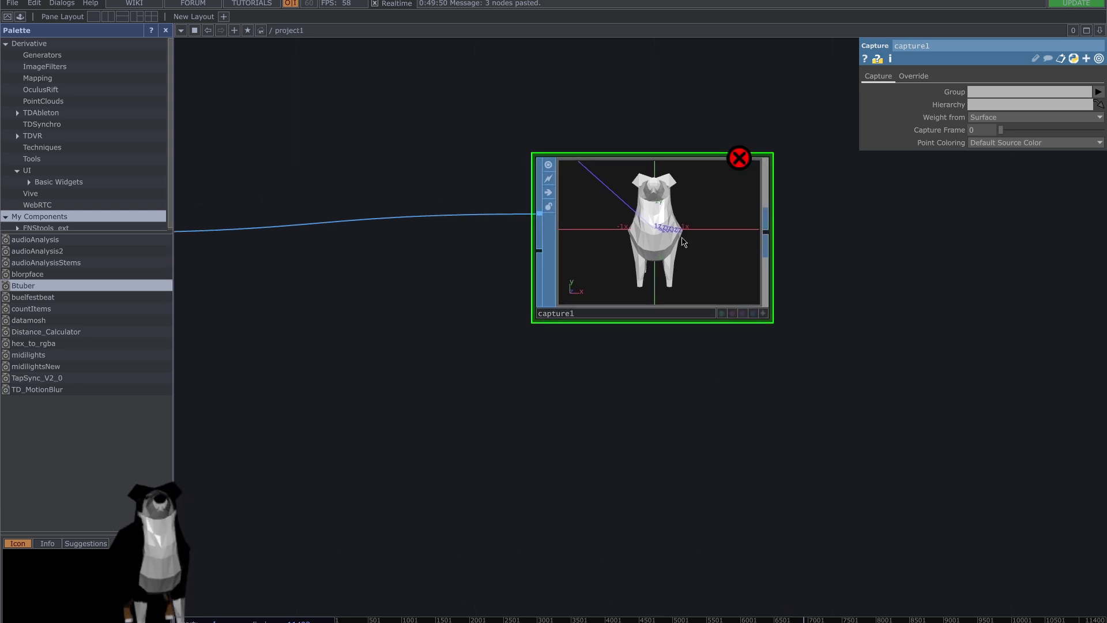
pyautogui.moveTo(877, 301); pyautogui.dragTo(692, 302)
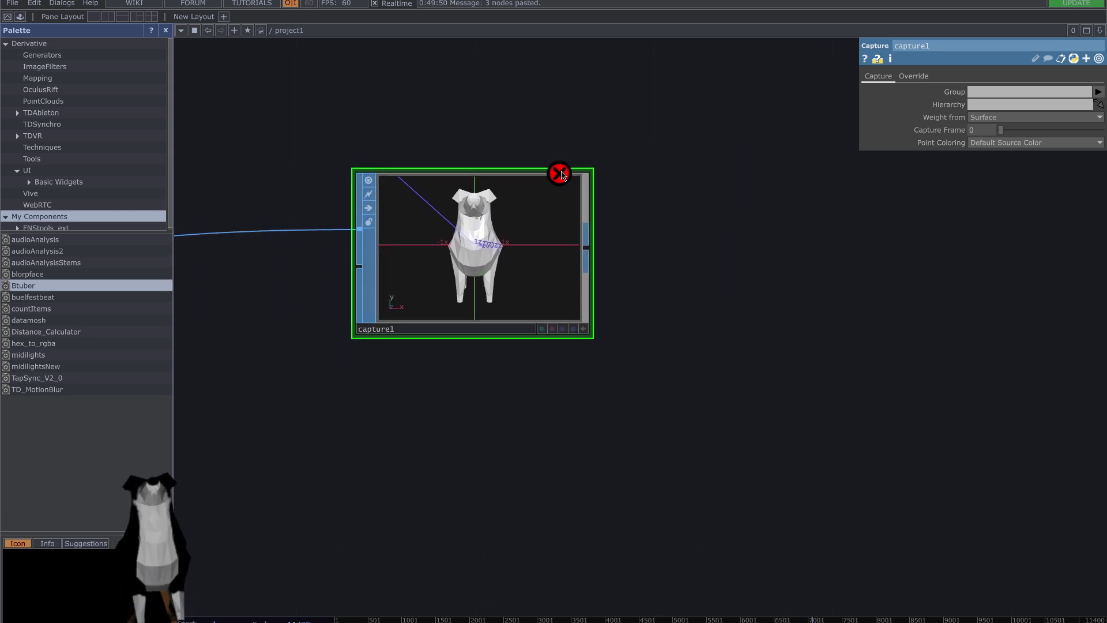
pyautogui.moveTo(680, 264); pyautogui.dragTo(789, 285)
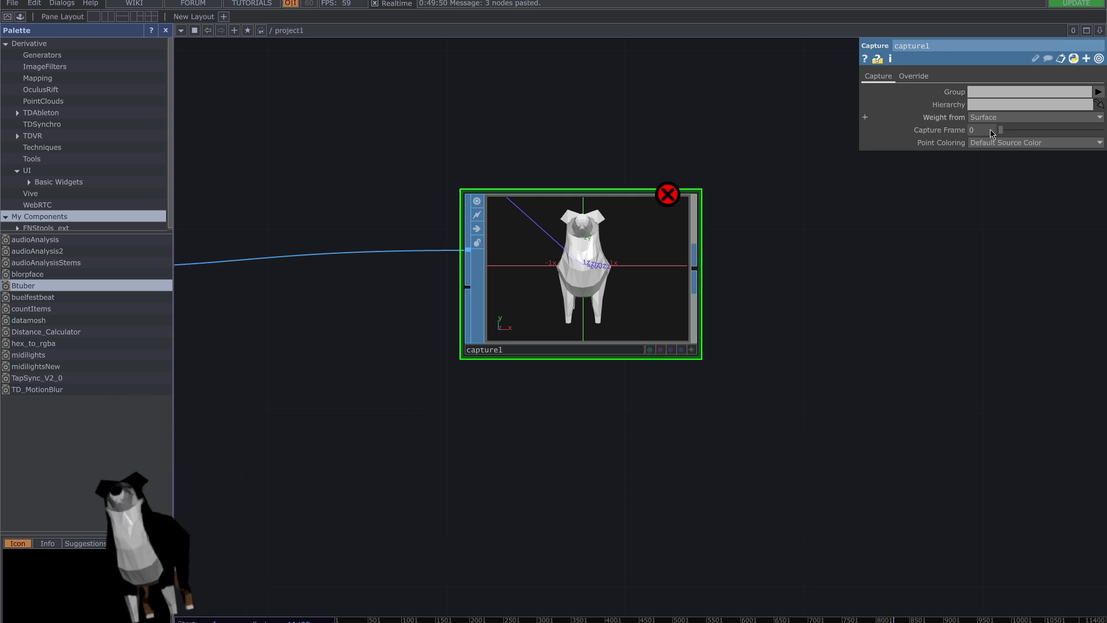
pyautogui.moveTo(1001, 131); pyautogui.dragTo(840, 140)
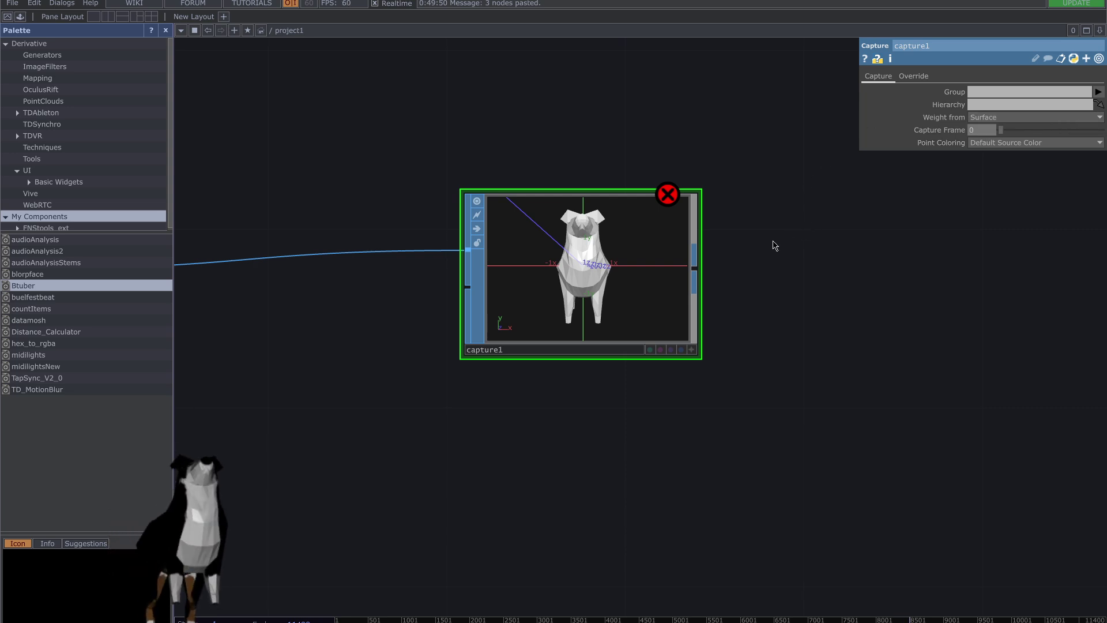
# Step: Add a Deform SOP fed by the output of capture1 and place it beyond that node
pyautogui.scroll(-5, 769, 238)
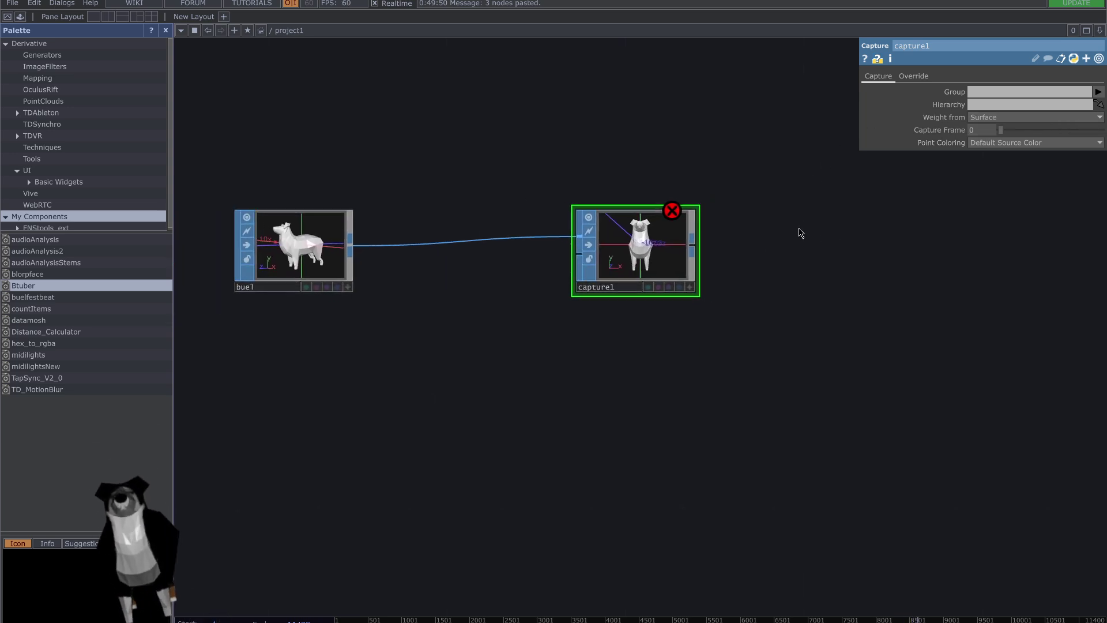
pyautogui.rightClick(694, 246)
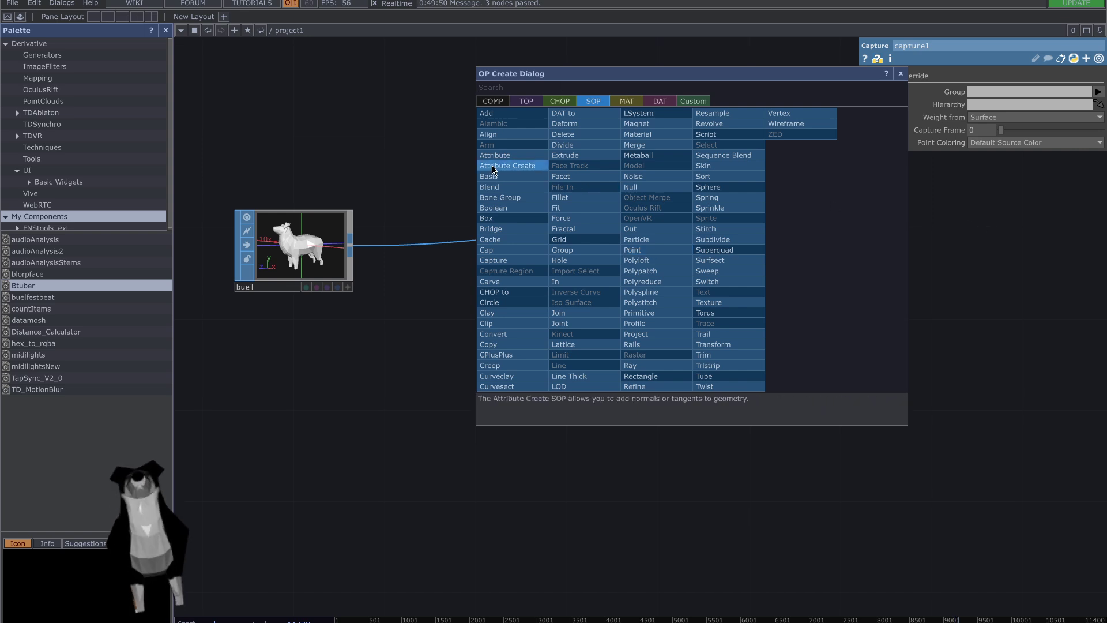
pyautogui.click(565, 124)
pyautogui.click(840, 226)
pyautogui.moveTo(783, 319); pyautogui.dragTo(667, 324)
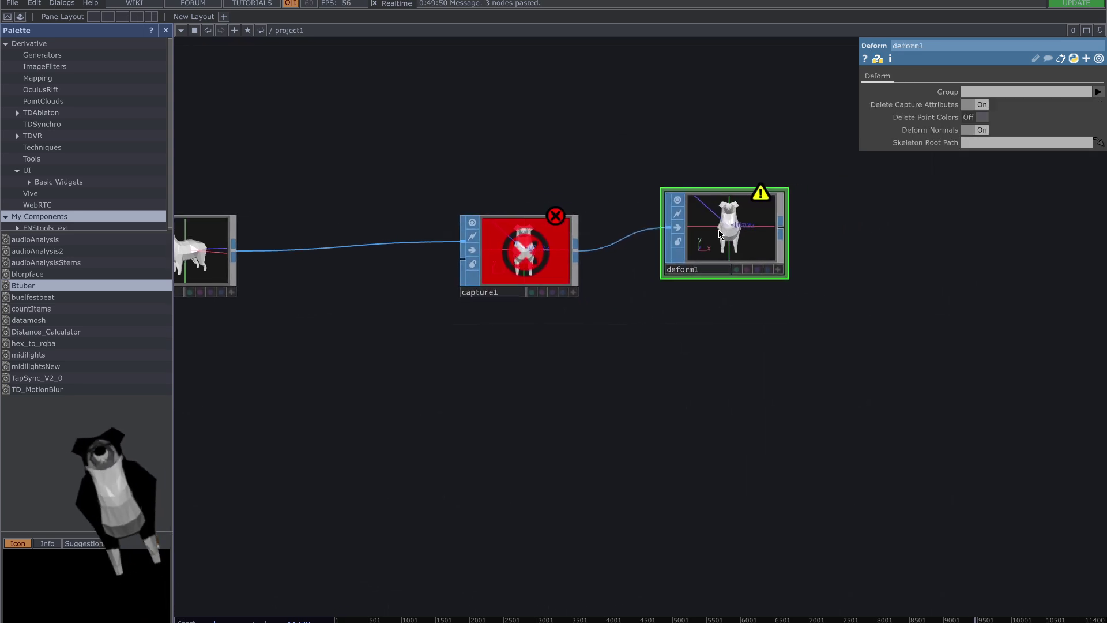
pyautogui.moveTo(731, 222); pyautogui.dragTo(745, 253)
pyautogui.moveTo(693, 332); pyautogui.dragTo(779, 313)
pyautogui.moveTo(646, 346); pyautogui.dragTo(548, 378)
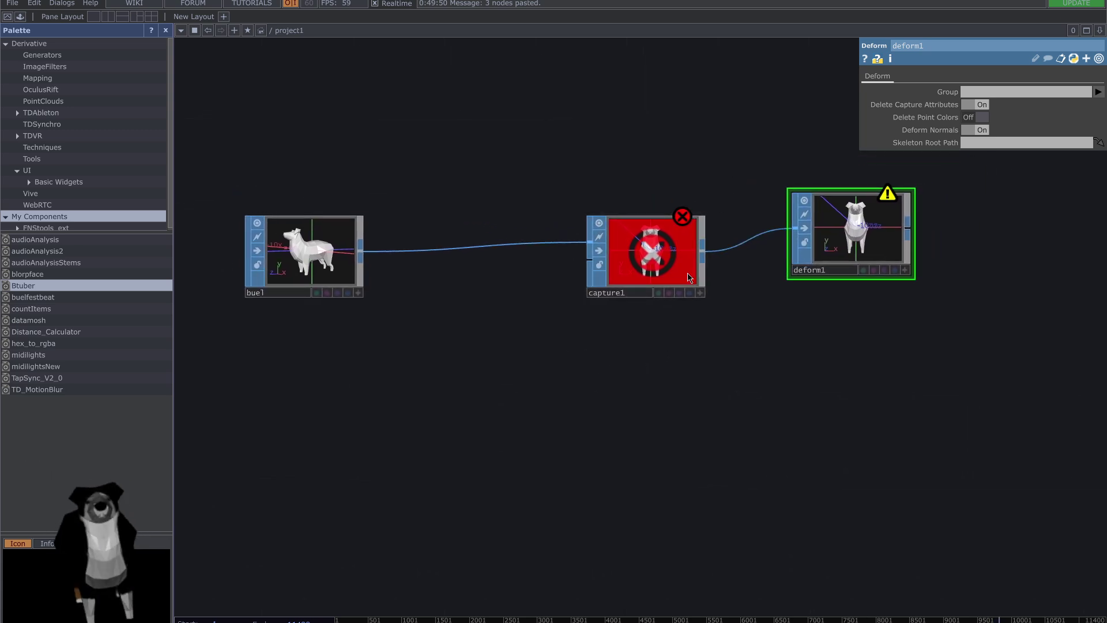
# Step: Check capture1's error information and feed its second input with a Capture Region SOP placed below buel
pyautogui.middleClick(621, 293)
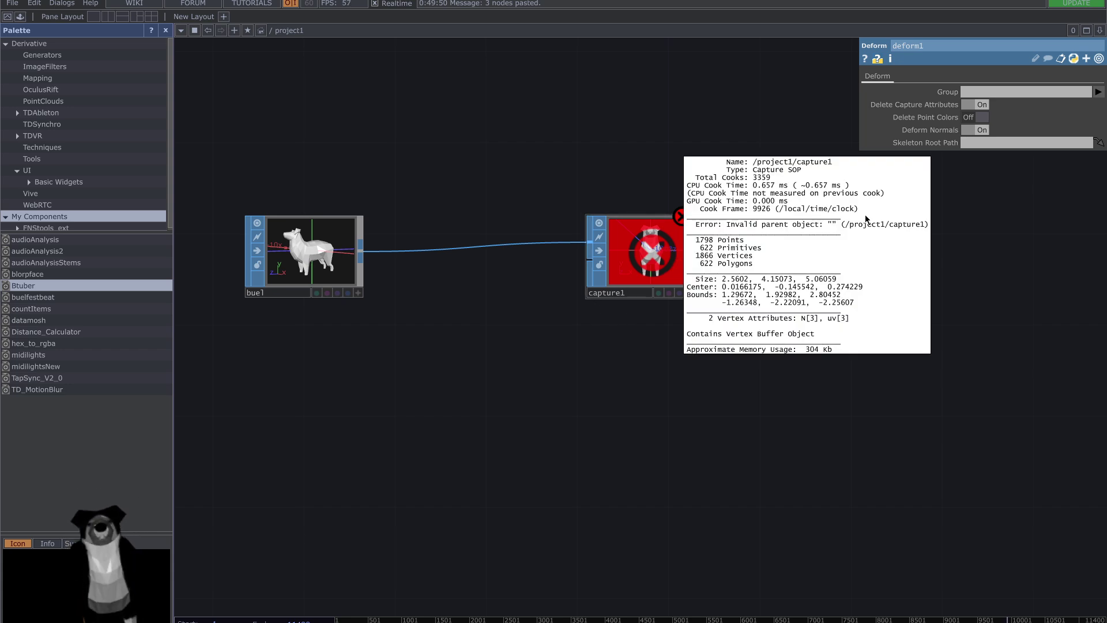
pyautogui.middleClick(680, 224)
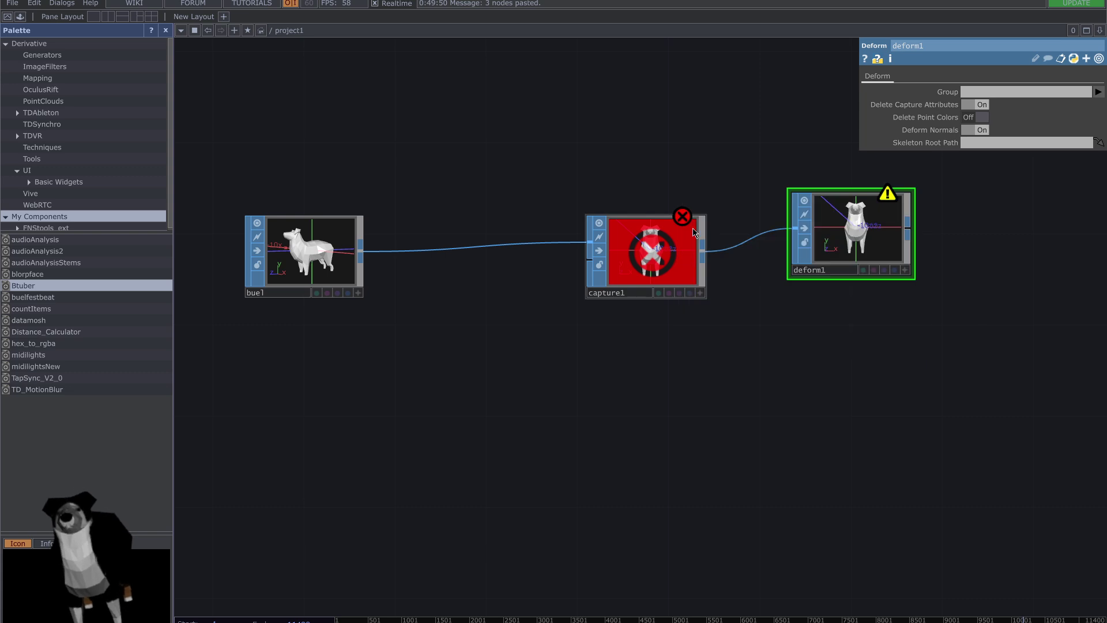
pyautogui.rightClick(588, 262)
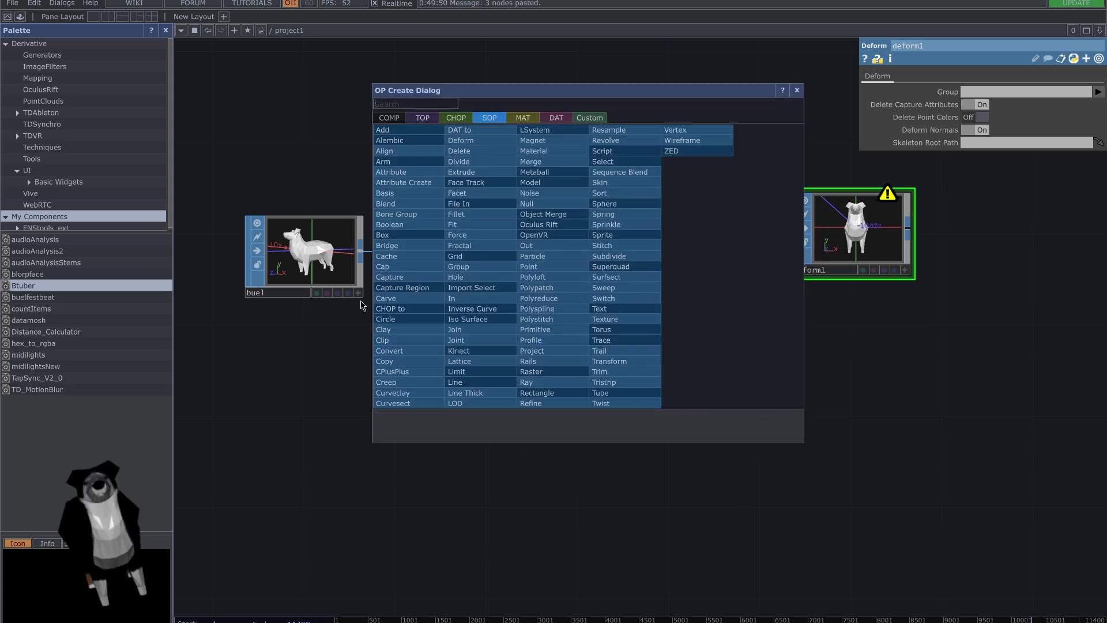
pyautogui.click(402, 287)
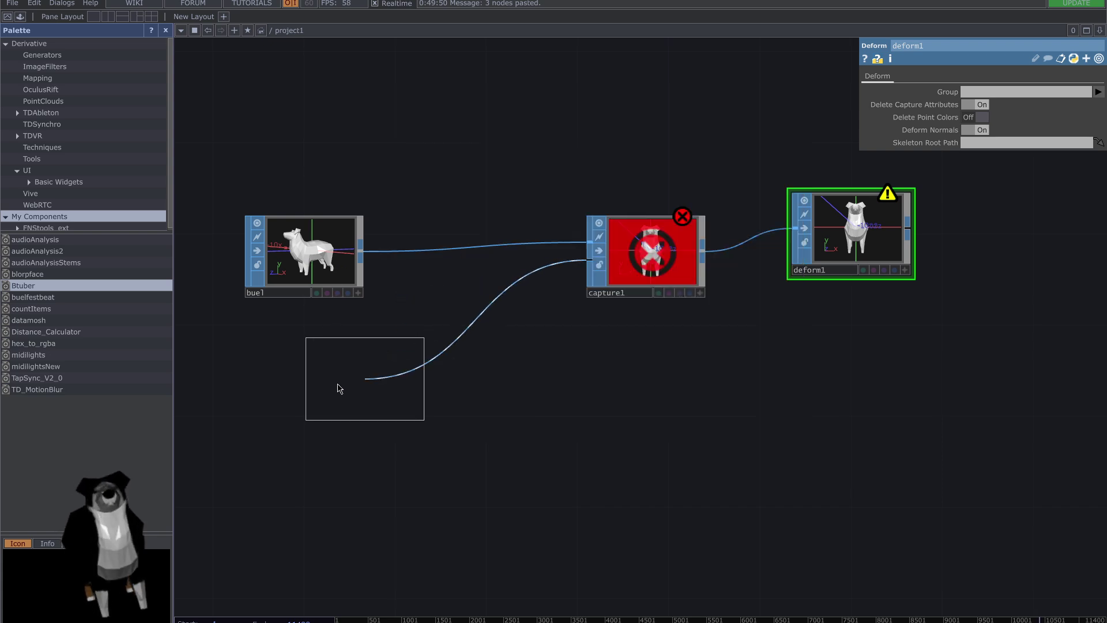
pyautogui.click(345, 393)
pyautogui.moveTo(574, 403); pyautogui.dragTo(689, 384)
pyautogui.moveTo(583, 316); pyautogui.dragTo(725, 339, button='middle')
pyautogui.scroll(-2, 721, 336)
# Step: Set capture1's Point Coloring to Color by Capture Region and inspect the dog from the side in its viewer
pyautogui.click(691, 222)
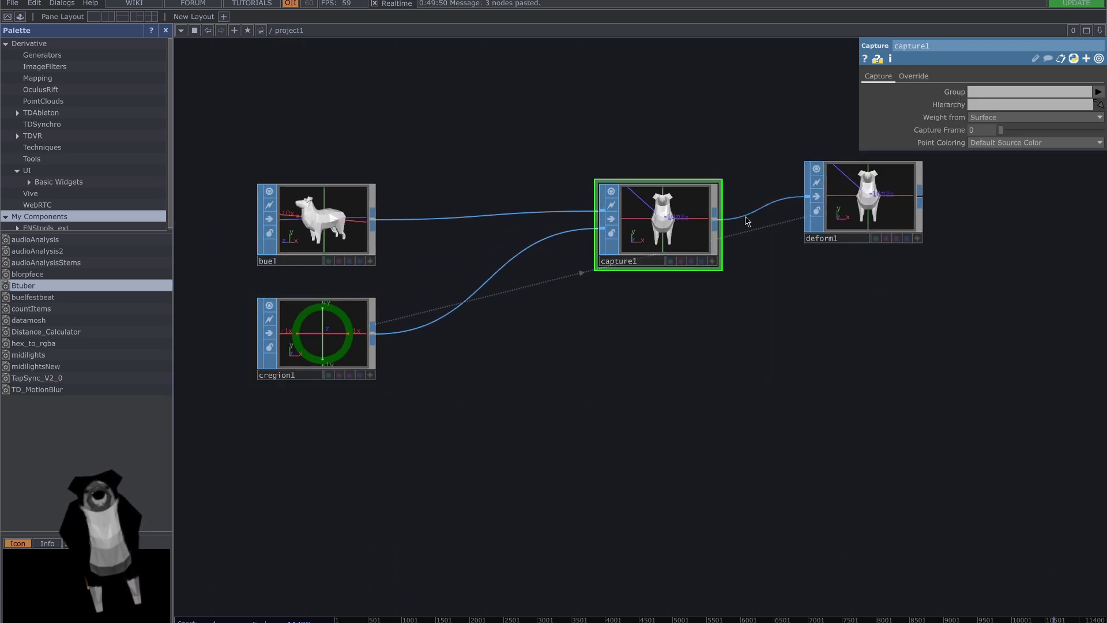
pyautogui.click(1036, 142)
pyautogui.click(1019, 166)
pyautogui.moveTo(782, 311); pyautogui.dragTo(700, 332)
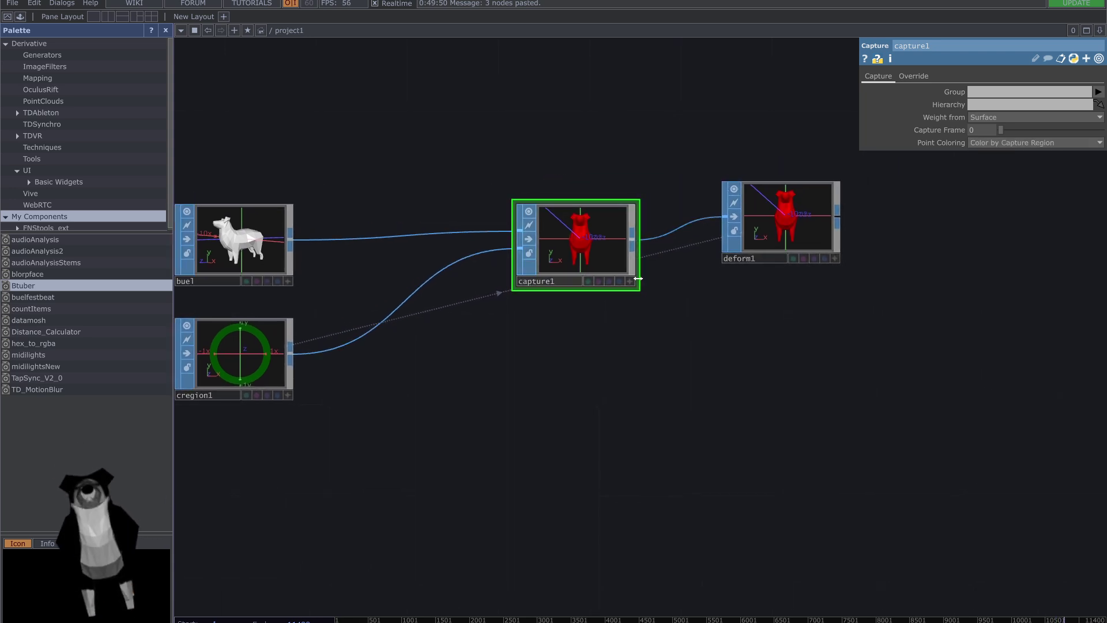
pyautogui.click(630, 282)
pyautogui.moveTo(605, 252); pyautogui.dragTo(576, 255)
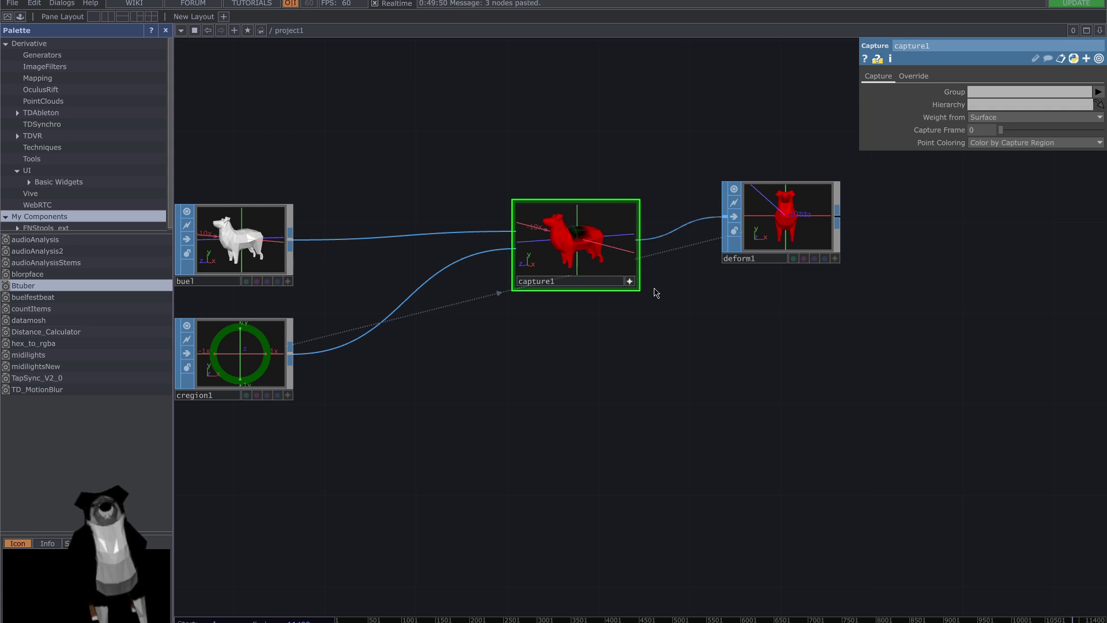
pyautogui.click(631, 282)
pyautogui.moveTo(452, 366); pyautogui.dragTo(583, 361)
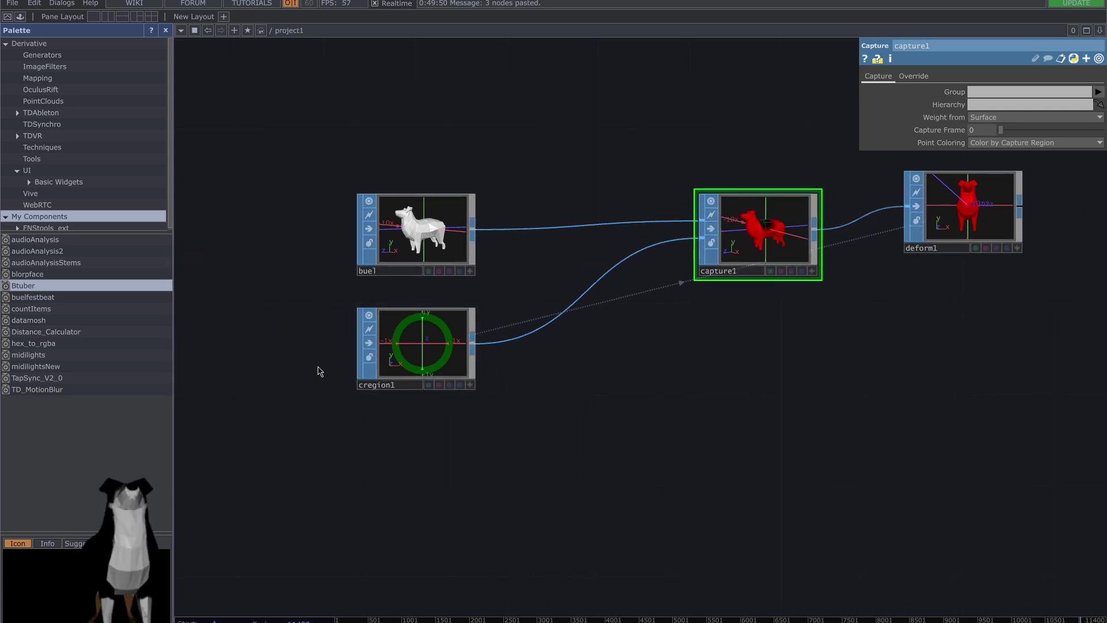
# Step: Inspect the cregion1 capture region from the side in its viewer and display its region parameters
pyautogui.scroll(2, 480, 366)
pyautogui.moveTo(480, 367); pyautogui.dragTo(474, 390, button='middle')
pyautogui.click(468, 394)
pyautogui.moveTo(449, 353); pyautogui.dragTo(410, 352)
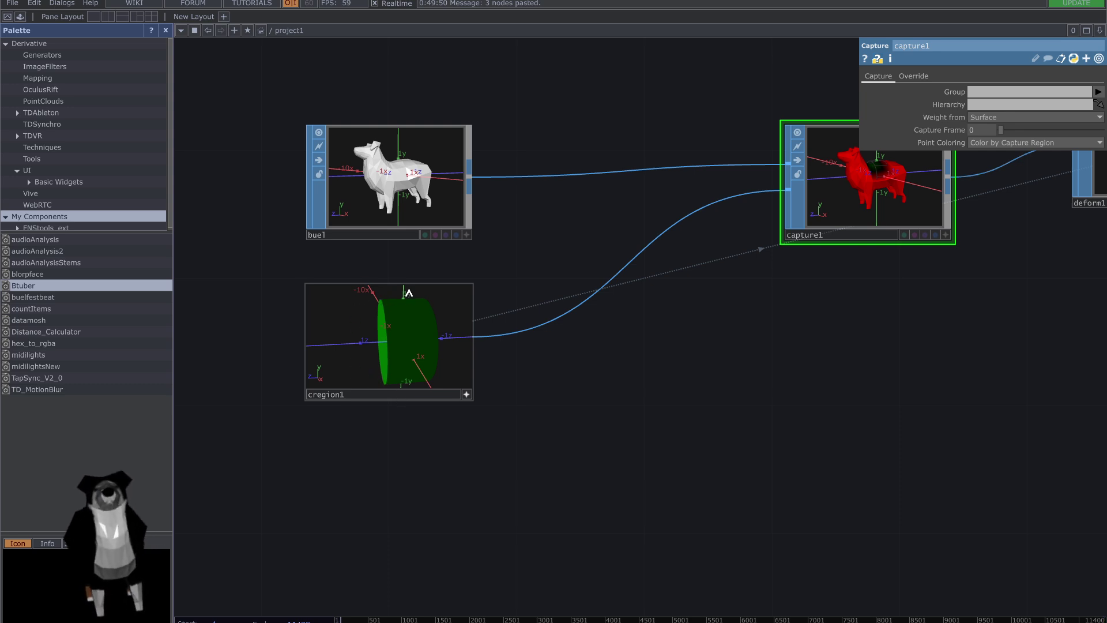
pyautogui.click(467, 394)
pyautogui.click(465, 396)
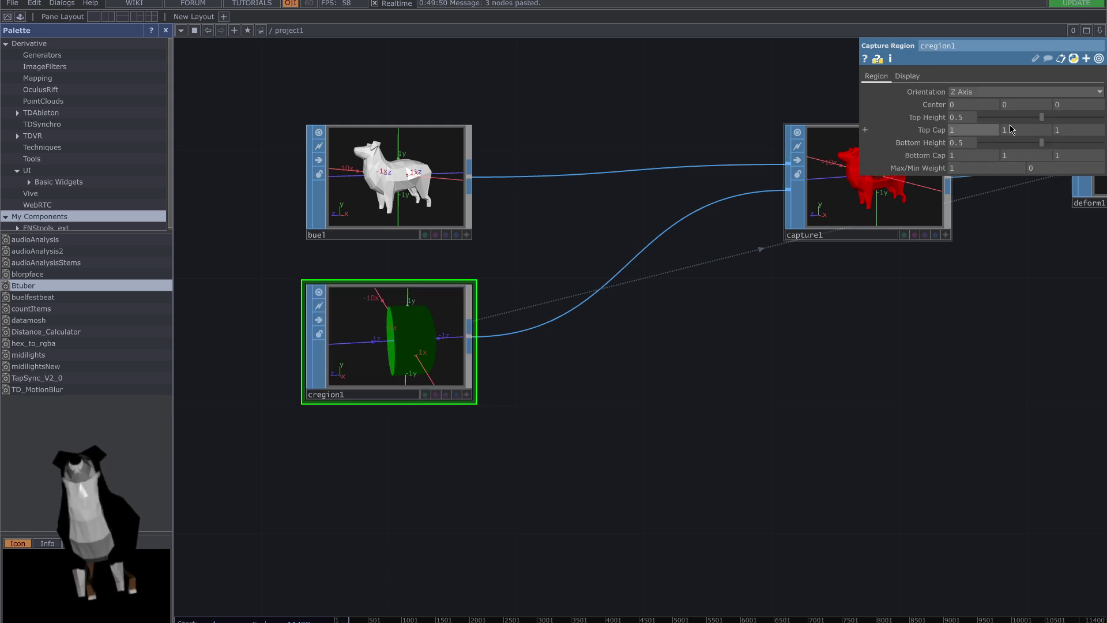
# Step: Look over the node chain from buel and cregion1 through capture1 to deform1
pyautogui.moveTo(949, 314); pyautogui.dragTo(806, 340)
pyautogui.moveTo(851, 300); pyautogui.dragTo(510, 424)
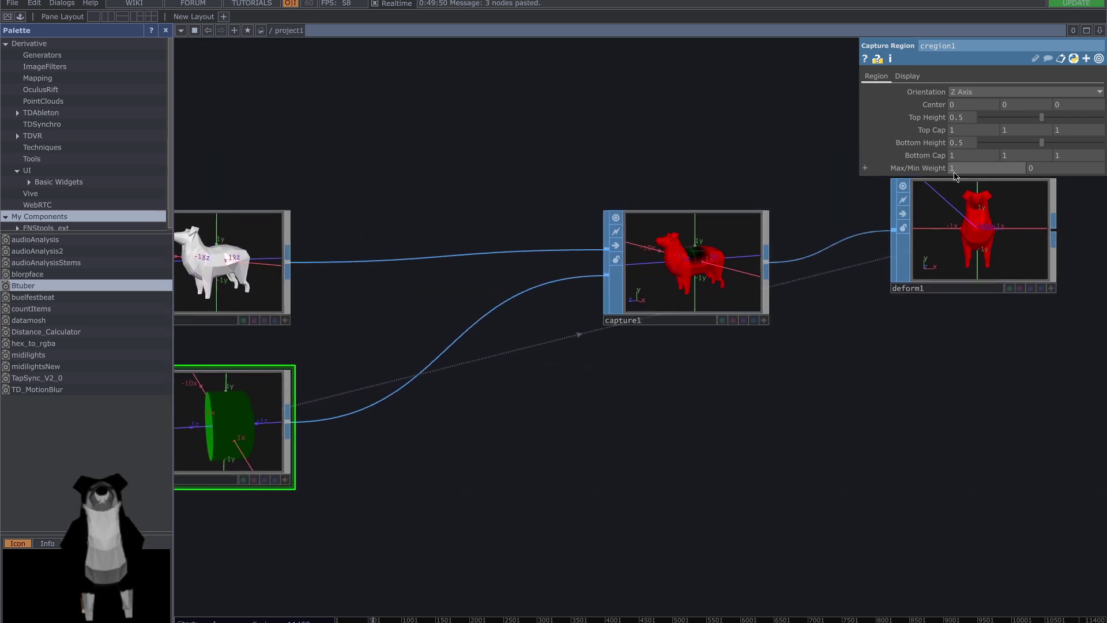
pyautogui.moveTo(547, 353); pyautogui.dragTo(613, 300)
pyautogui.moveTo(526, 338); pyautogui.dragTo(613, 275)
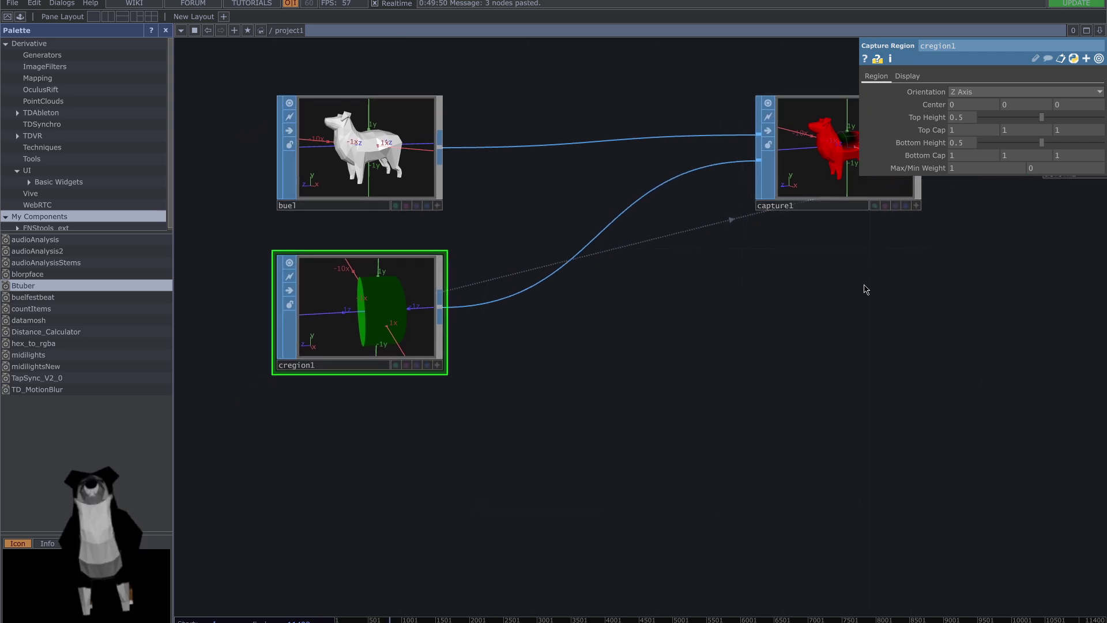
pyautogui.moveTo(818, 285); pyautogui.dragTo(773, 267)
pyautogui.scroll(3, 341, 267)
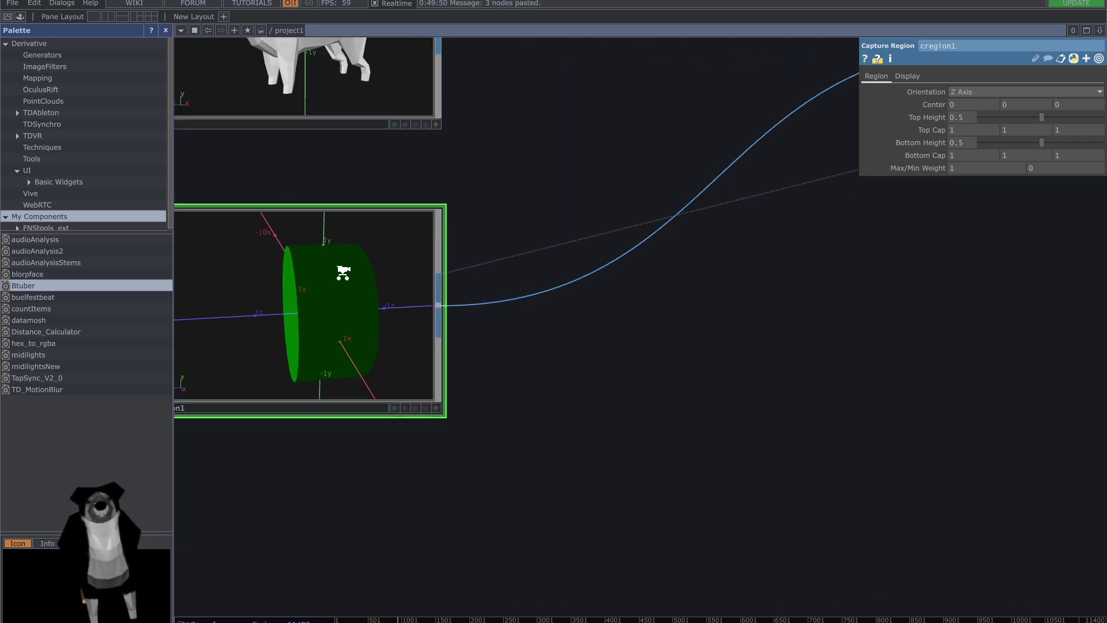
pyautogui.scroll(-3, 346, 267)
pyautogui.moveTo(431, 237); pyautogui.dragTo(458, 261)
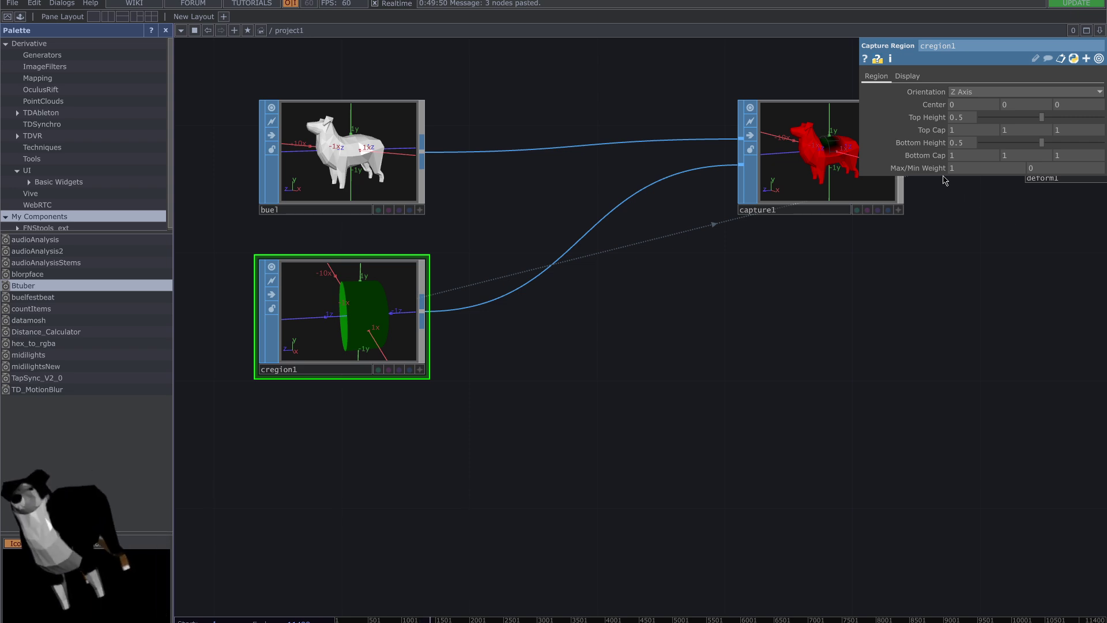
pyautogui.moveTo(586, 249); pyautogui.dragTo(514, 254)
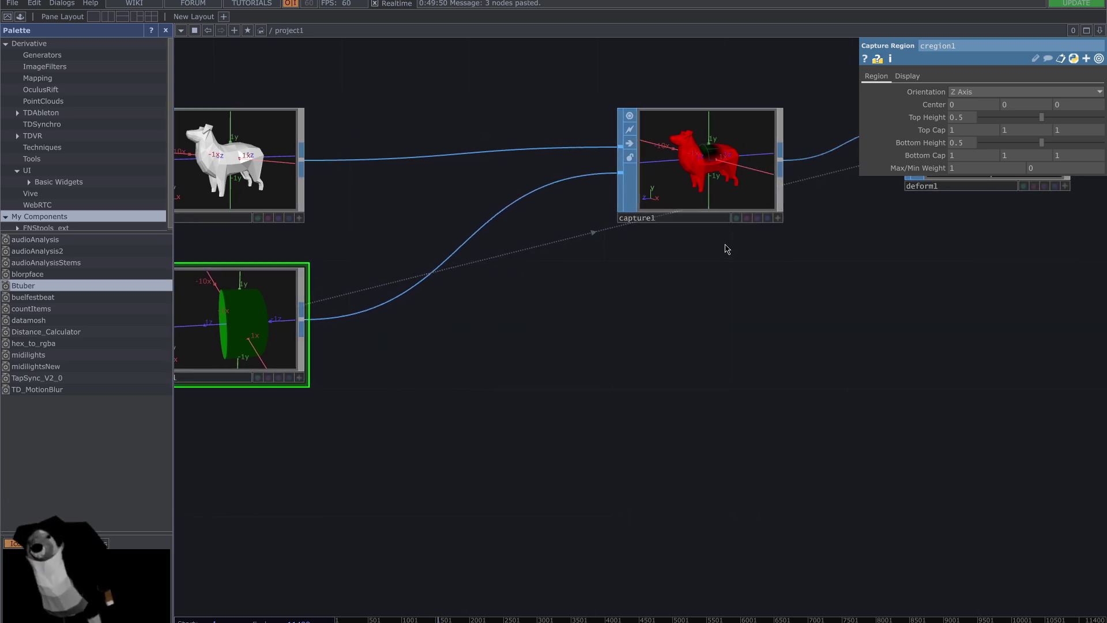
pyautogui.moveTo(794, 244); pyautogui.dragTo(881, 275)
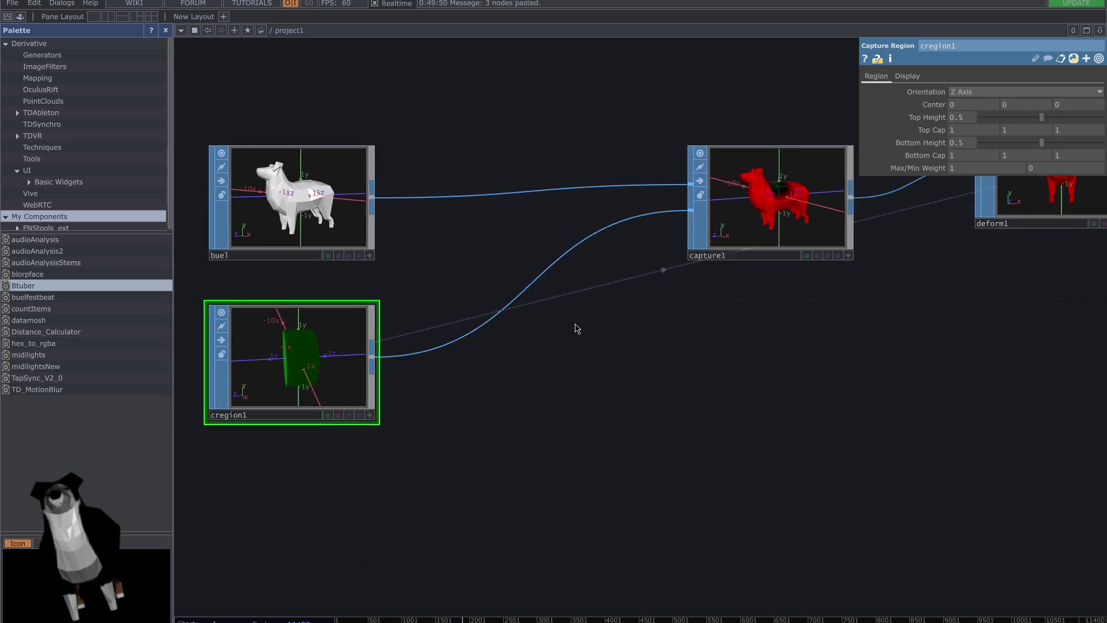
pyautogui.moveTo(434, 335); pyautogui.dragTo(515, 341)
# Step: Set capture1's Capture Frame to 1
pyautogui.moveTo(762, 324); pyautogui.dragTo(650, 356)
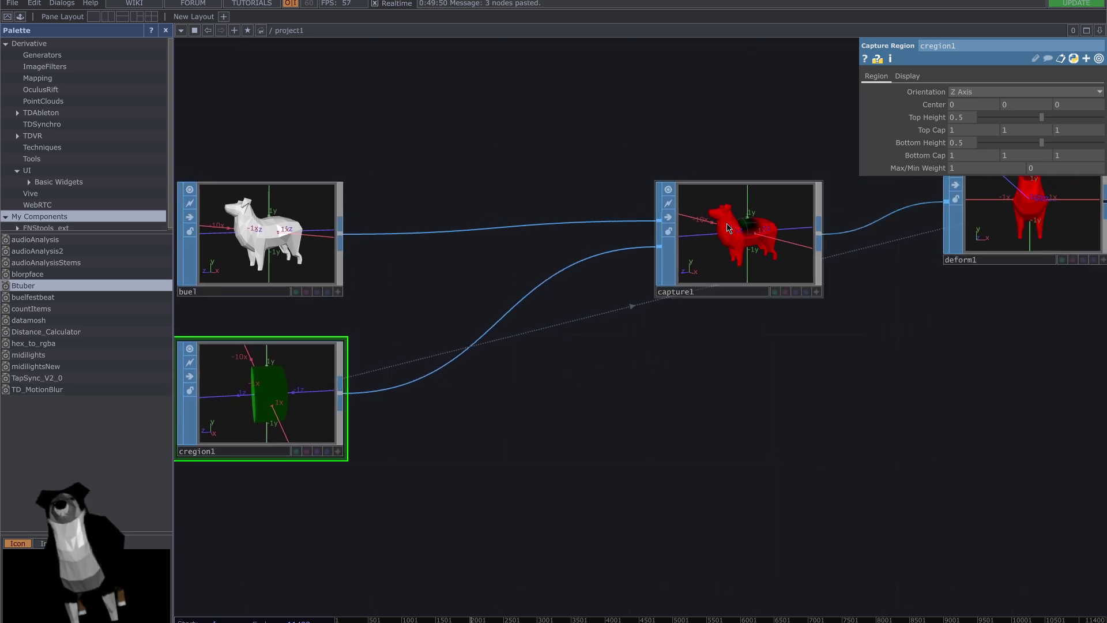
pyautogui.click(728, 228)
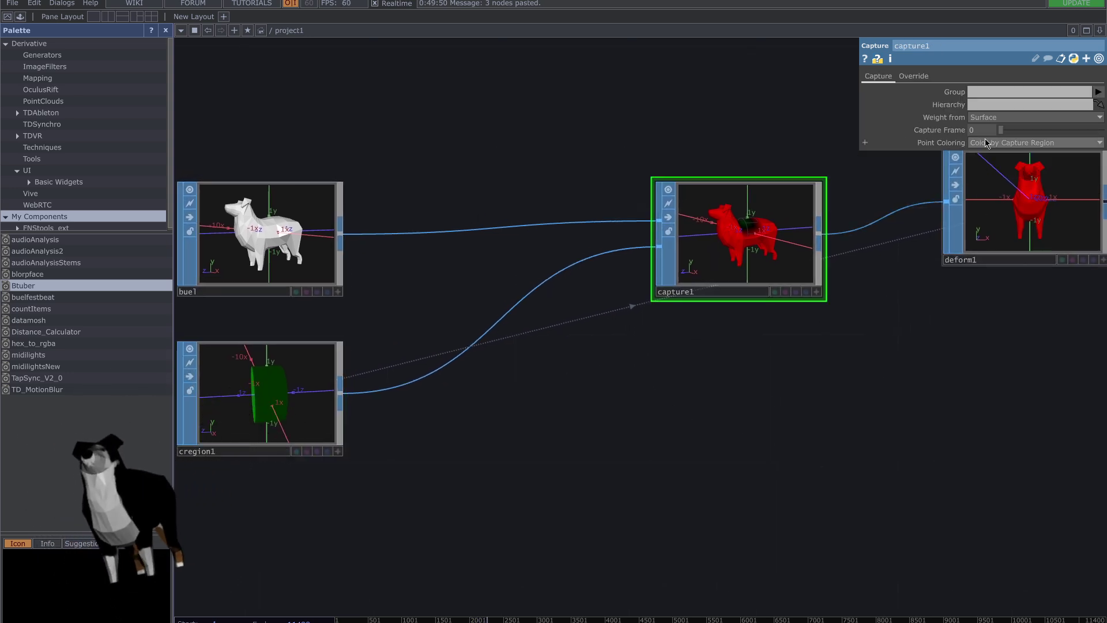
pyautogui.moveTo(1000, 131); pyautogui.dragTo(1101, 130)
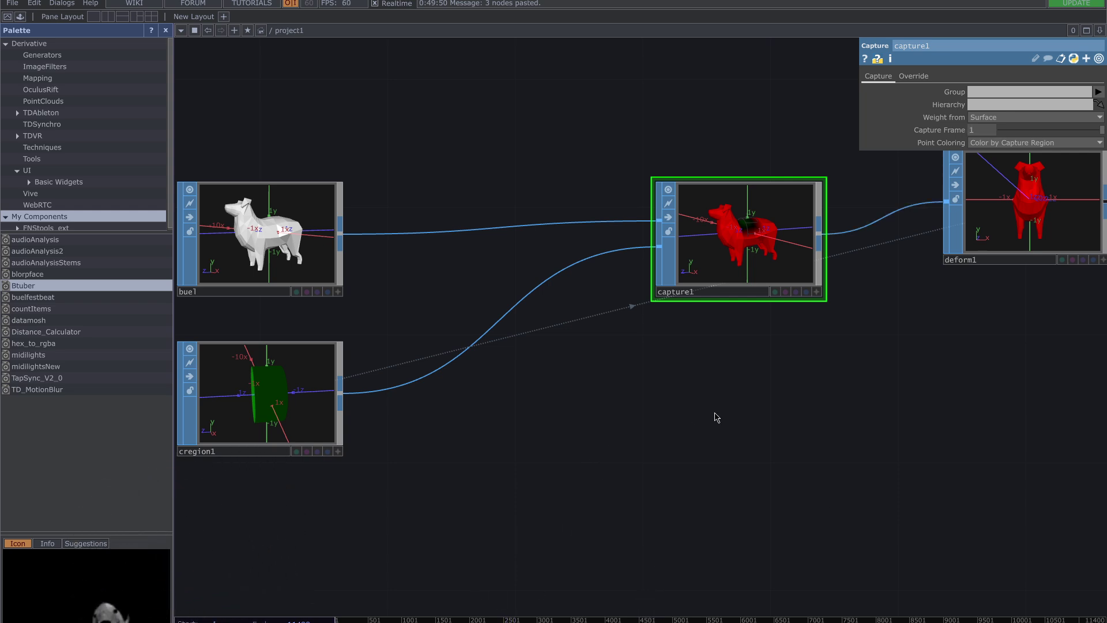
# Step: Try adjusting the Y value of cregion1's Center
pyautogui.moveTo(716, 417); pyautogui.dragTo(690, 447)
pyautogui.click(279, 419)
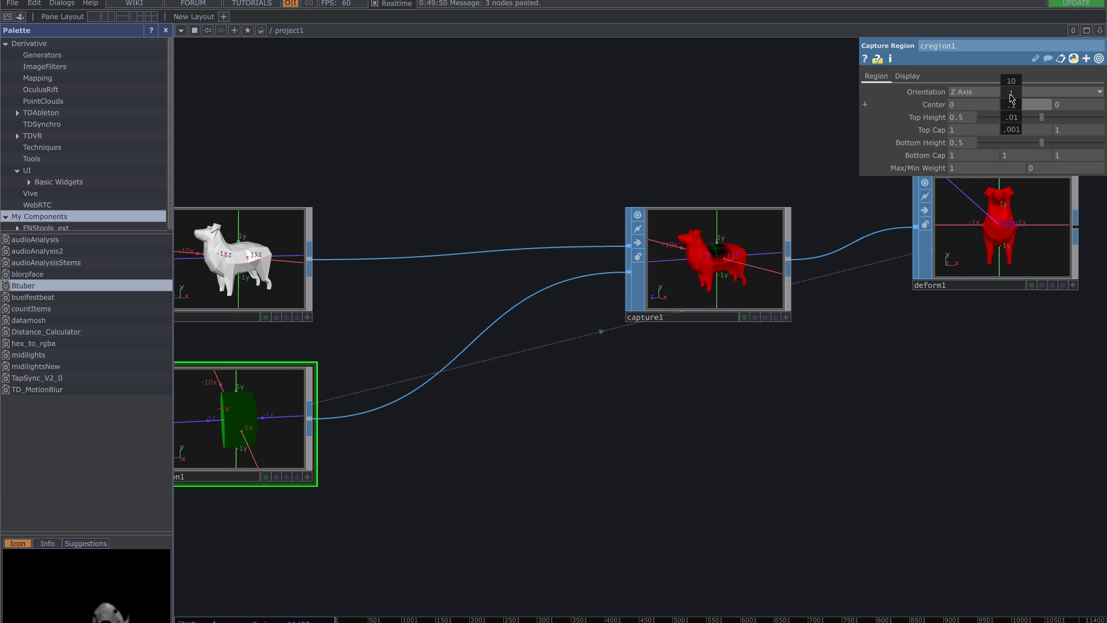
pyautogui.moveTo(1010, 98)
pyautogui.mouseDown(button='middle')
pyautogui.moveTo(1032, 93)
pyautogui.moveTo(994, 93)
pyautogui.moveTo(1027, 93)
pyautogui.moveTo(1013, 98)
pyautogui.mouseUp(button='middle')
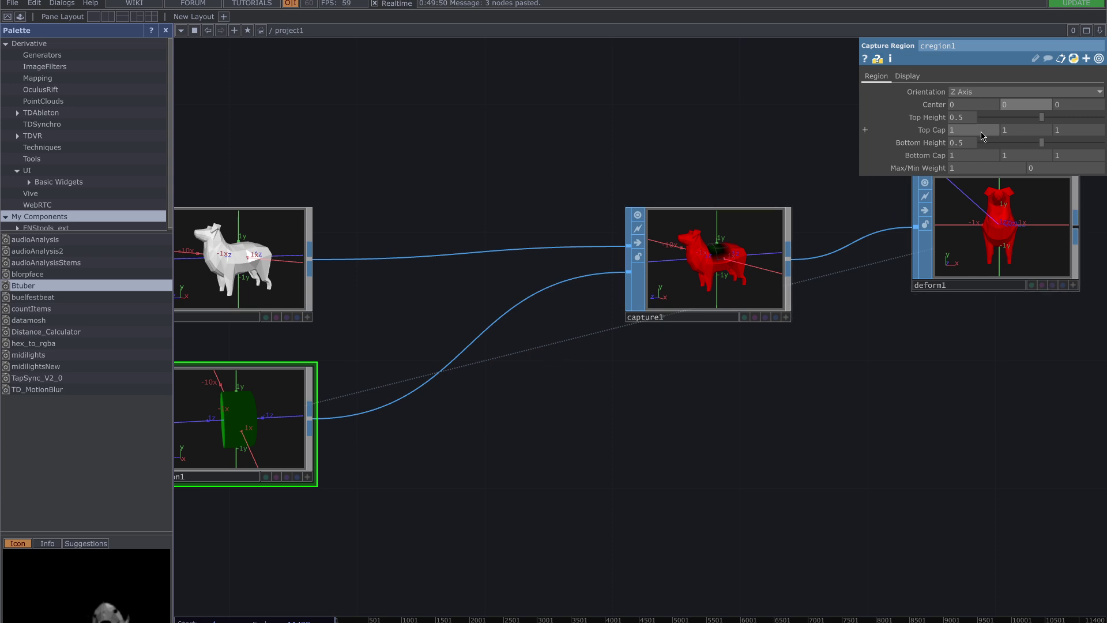
# Step: Move cregion1 farther from capture1 and insert a Transform SOP between them, placed below buel
pyautogui.moveTo(577, 497); pyautogui.dragTo(826, 536)
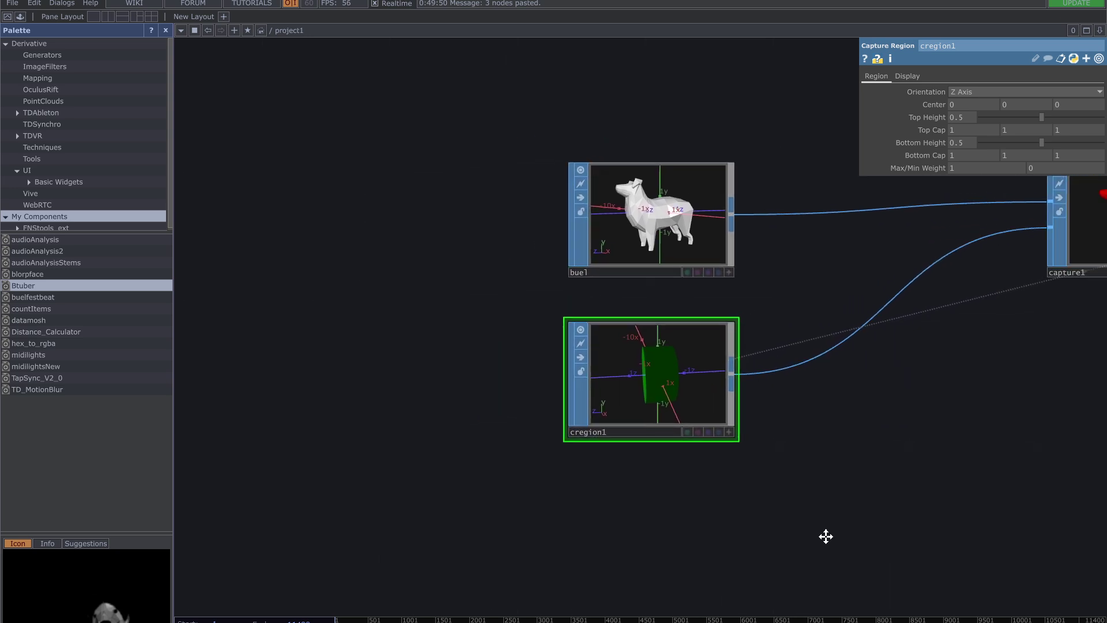
pyautogui.moveTo(620, 397); pyautogui.dragTo(404, 393)
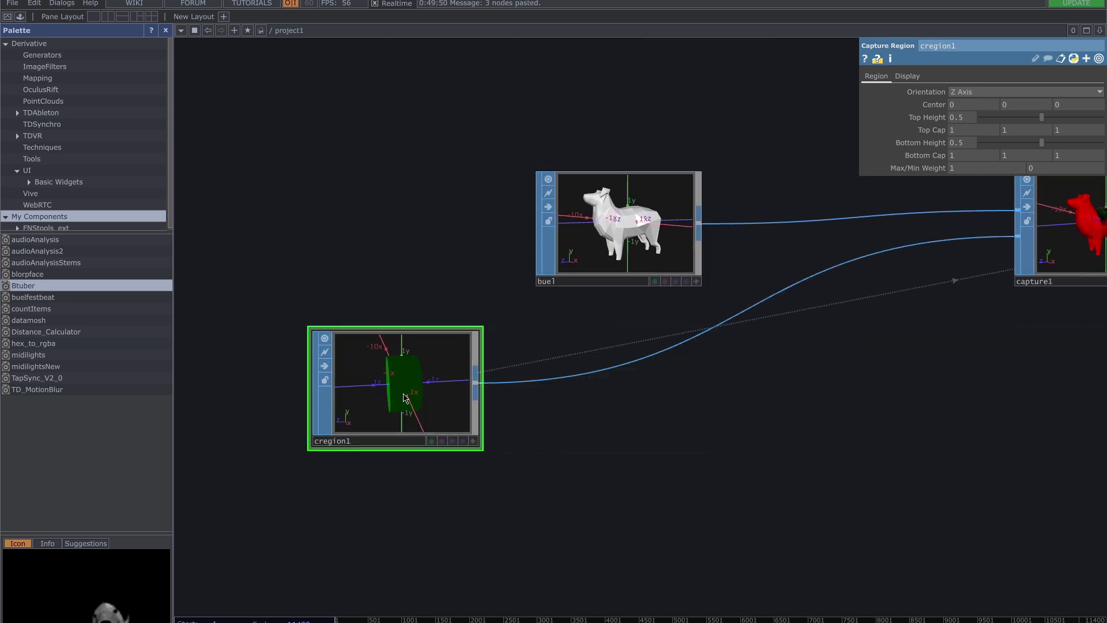
pyautogui.rightClick(480, 387)
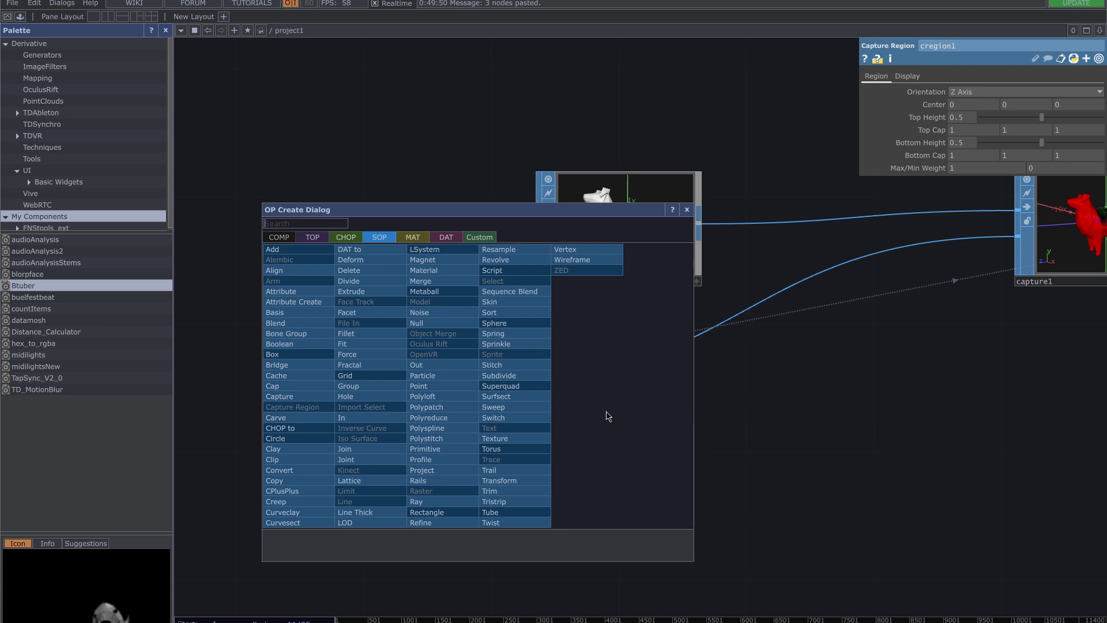
pyautogui.click(524, 486)
pyautogui.click(623, 380)
pyautogui.moveTo(807, 440); pyautogui.dragTo(604, 493)
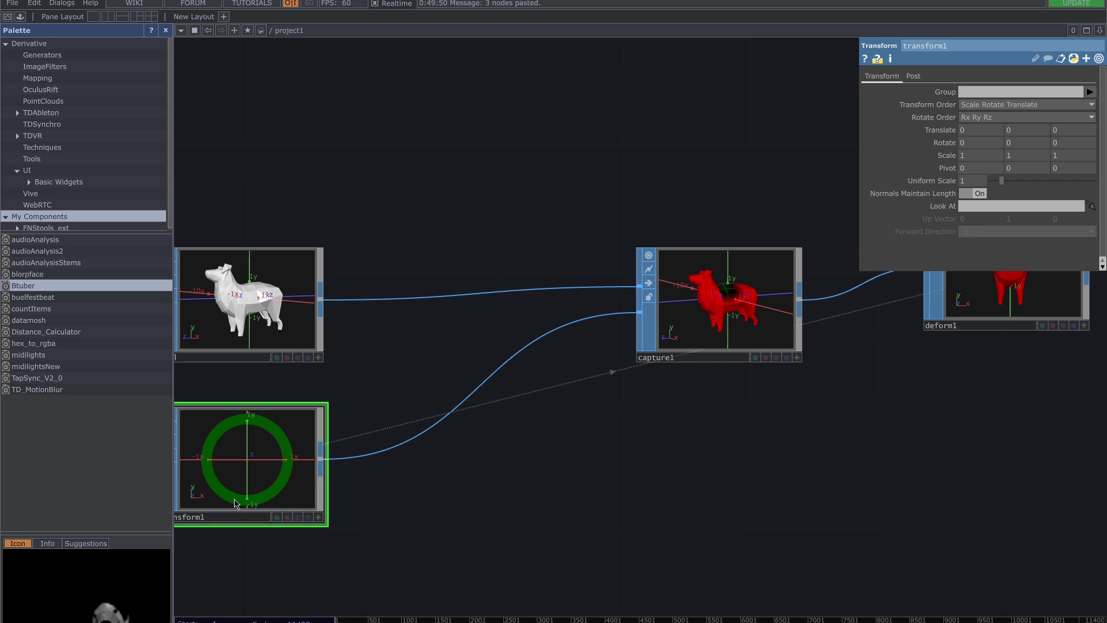
pyautogui.moveTo(439, 494); pyautogui.dragTo(637, 462)
pyautogui.click(238, 464)
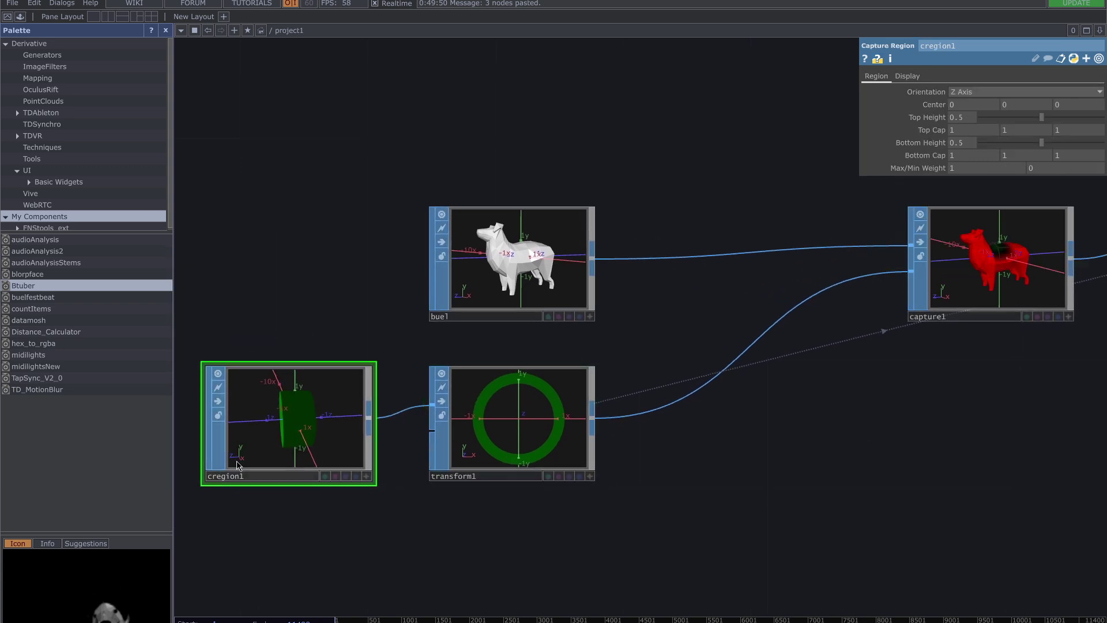
pyautogui.moveTo(810, 455); pyautogui.dragTo(770, 471)
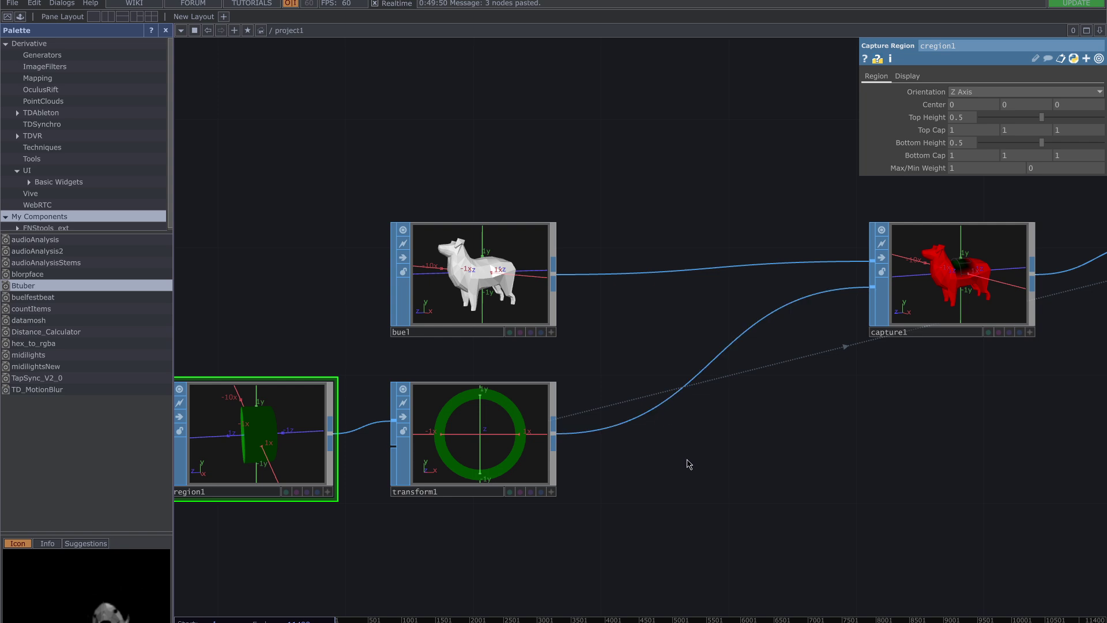
pyautogui.moveTo(689, 464)
pyautogui.mouseDown()
pyautogui.moveTo(682, 471)
pyautogui.moveTo(669, 432)
pyautogui.moveTo(647, 423)
pyautogui.moveTo(683, 461)
pyautogui.mouseUp()
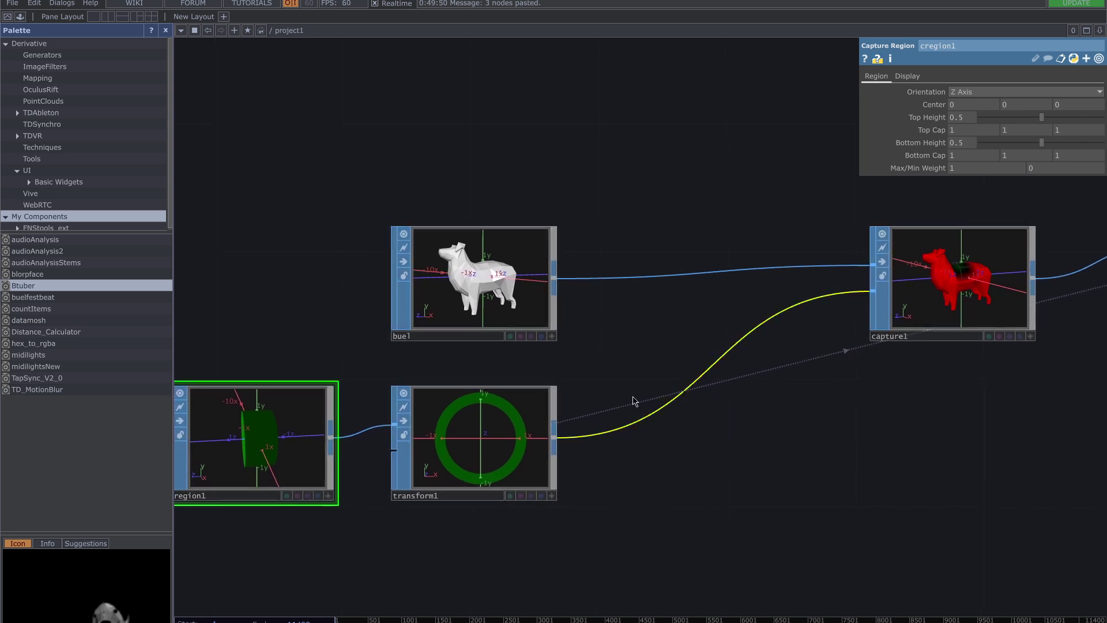
pyautogui.moveTo(634, 401); pyautogui.dragTo(677, 377)
# Step: Enlarge the capture region by setting transform1's Uniform Scale to 1.34
pyautogui.click(558, 452)
pyautogui.moveTo(585, 469); pyautogui.dragTo(266, 475)
pyautogui.moveTo(1003, 185); pyautogui.dragTo(1007, 184)
# Step: Stretch the capture region along the dog's body by setting transform1's Z scale to 2, judging it in capture1's viewer
pyautogui.moveTo(841, 376); pyautogui.dragTo(769, 414)
pyautogui.scroll(5, 635, 336)
pyautogui.moveTo(1077, 387); pyautogui.dragTo(1005, 390)
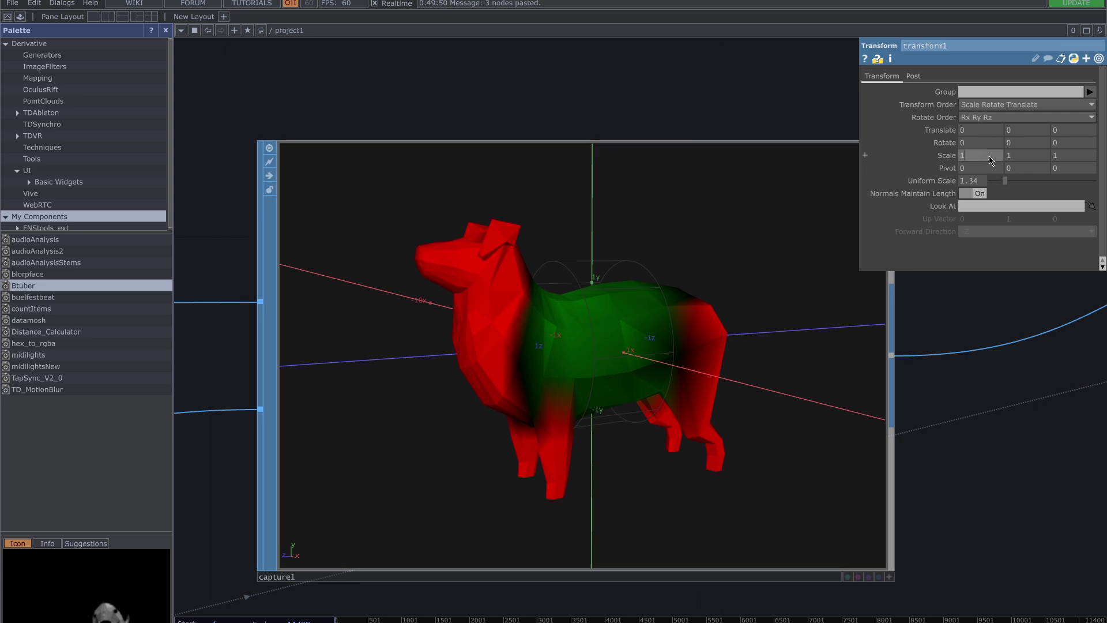
pyautogui.middleClick(1064, 158)
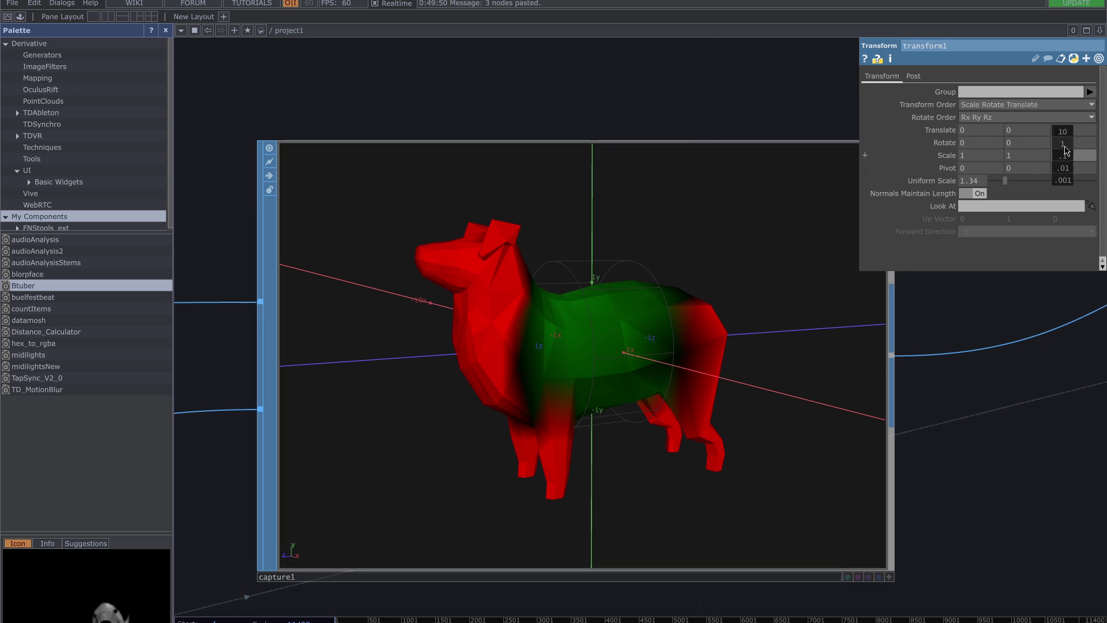
pyautogui.moveTo(1066, 150); pyautogui.dragTo(1090, 150, button='middle')
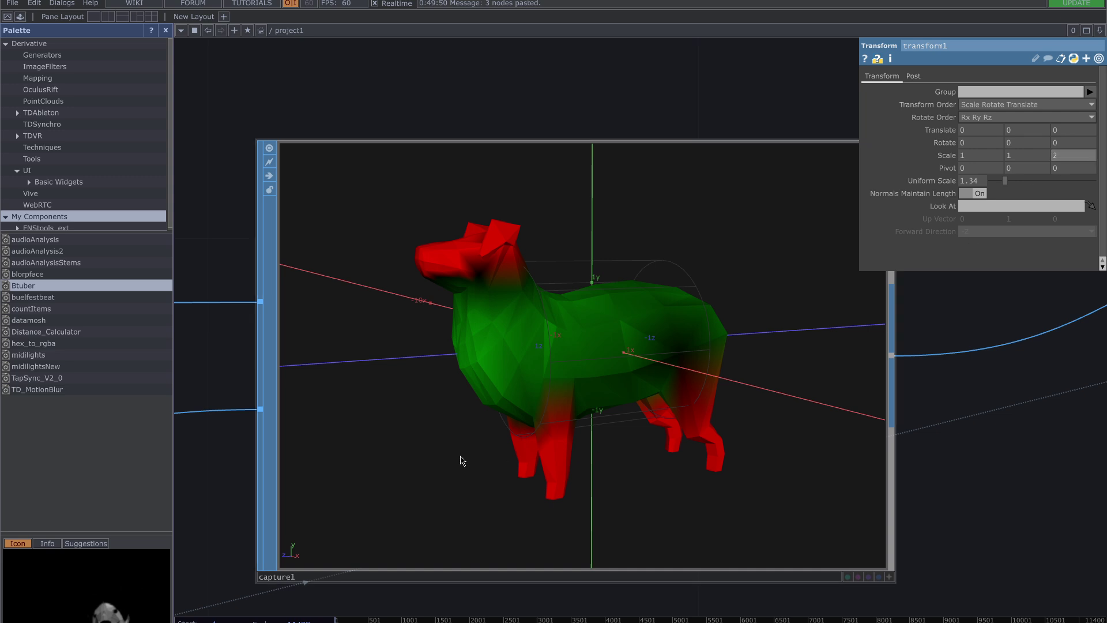
# Step: Insert a Merge SOP between transform1 and capture1's second input
pyautogui.scroll(-8, 277, 499)
pyautogui.moveTo(621, 479); pyautogui.dragTo(796, 270)
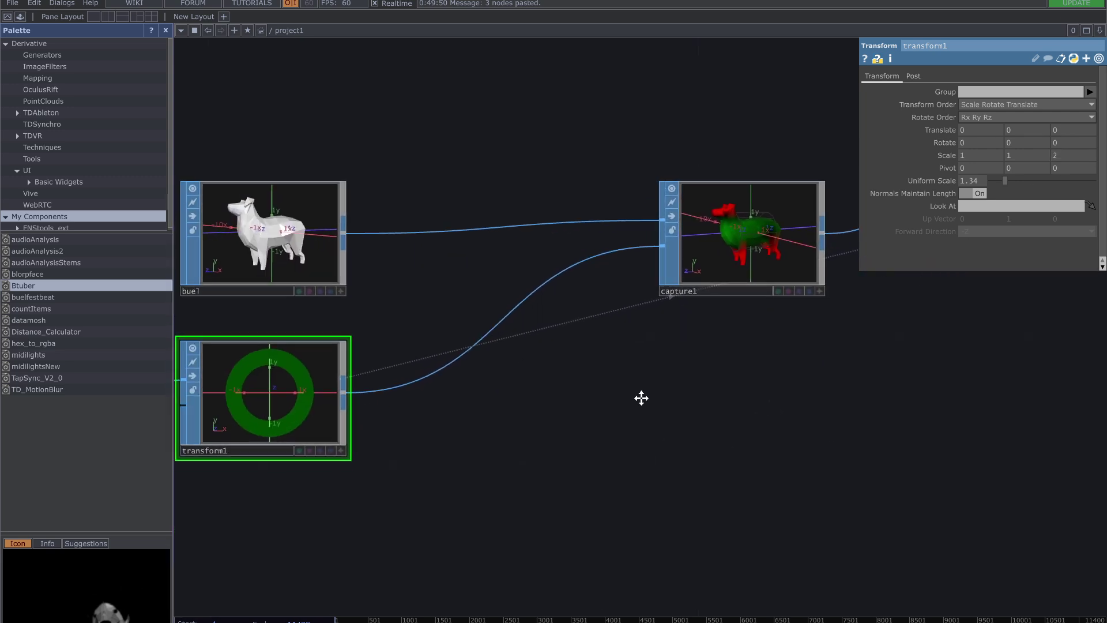
pyautogui.moveTo(640, 397); pyautogui.dragTo(690, 326)
pyautogui.moveTo(691, 437); pyautogui.dragTo(818, 403)
pyautogui.moveTo(634, 472); pyautogui.dragTo(770, 464)
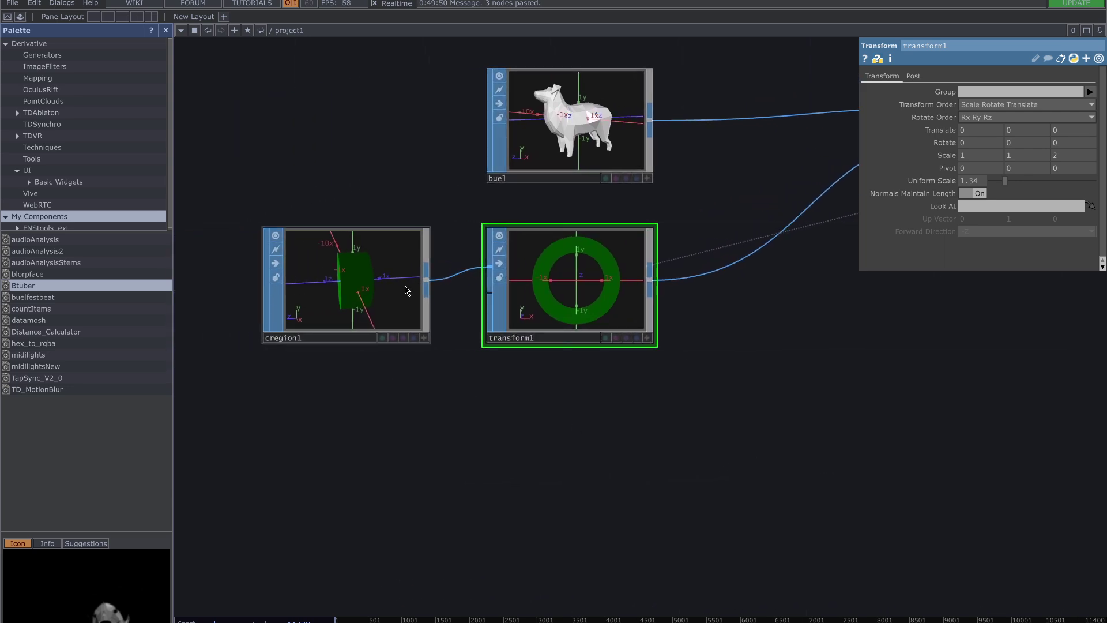
pyautogui.click(321, 337)
pyautogui.hscroll(5, 543, 542)
pyautogui.press('Tab')
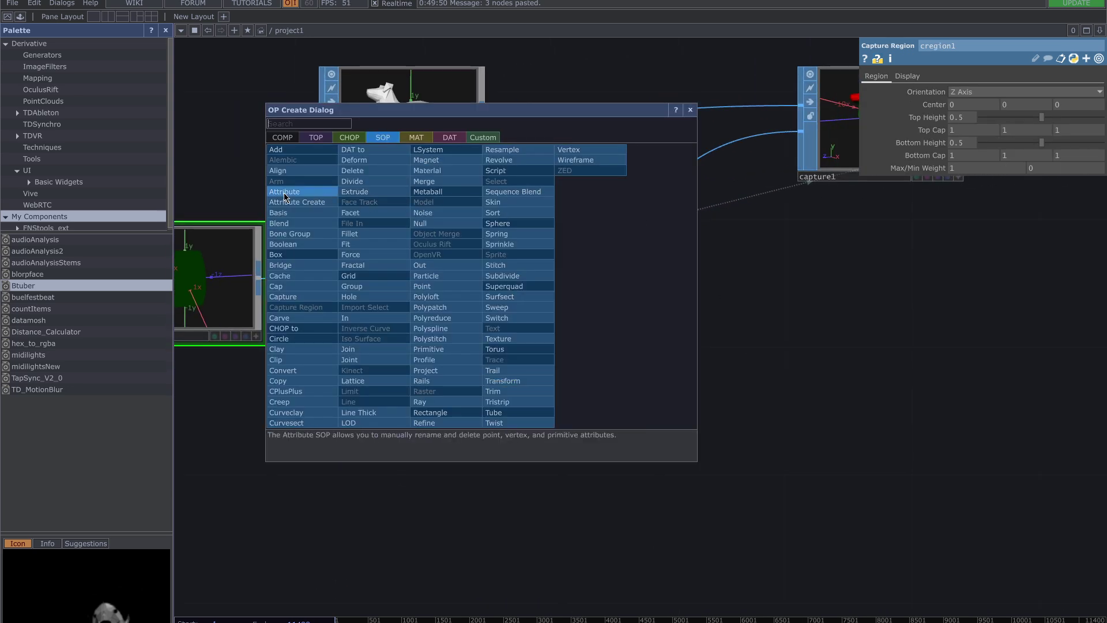
pyautogui.click(428, 181)
pyautogui.click(694, 256)
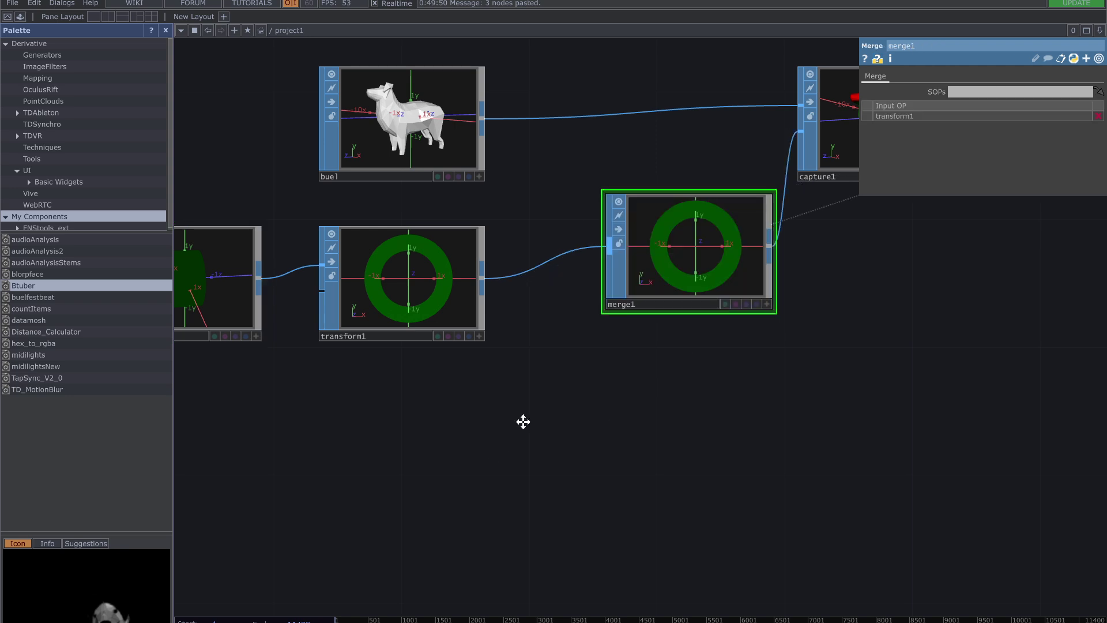
# Step: Copy cregion1 and transform1 together and paste two duplicate pairs below the originals
pyautogui.moveTo(521, 420); pyautogui.dragTo(598, 334)
pyautogui.moveTo(230, 344); pyautogui.dragTo(464, 187, button='right')
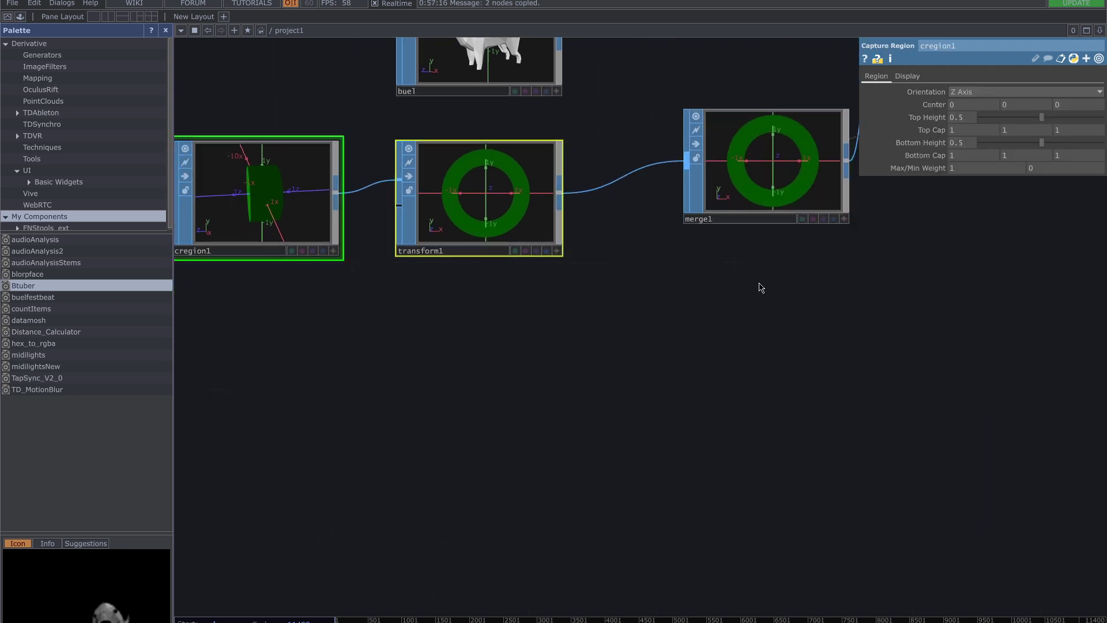
pyautogui.hotkey('ctrl', 'v')
pyautogui.hotkey('ctrl', 'v')
pyautogui.scroll(-3, 694, 378)
pyautogui.scroll(3, 694, 378)
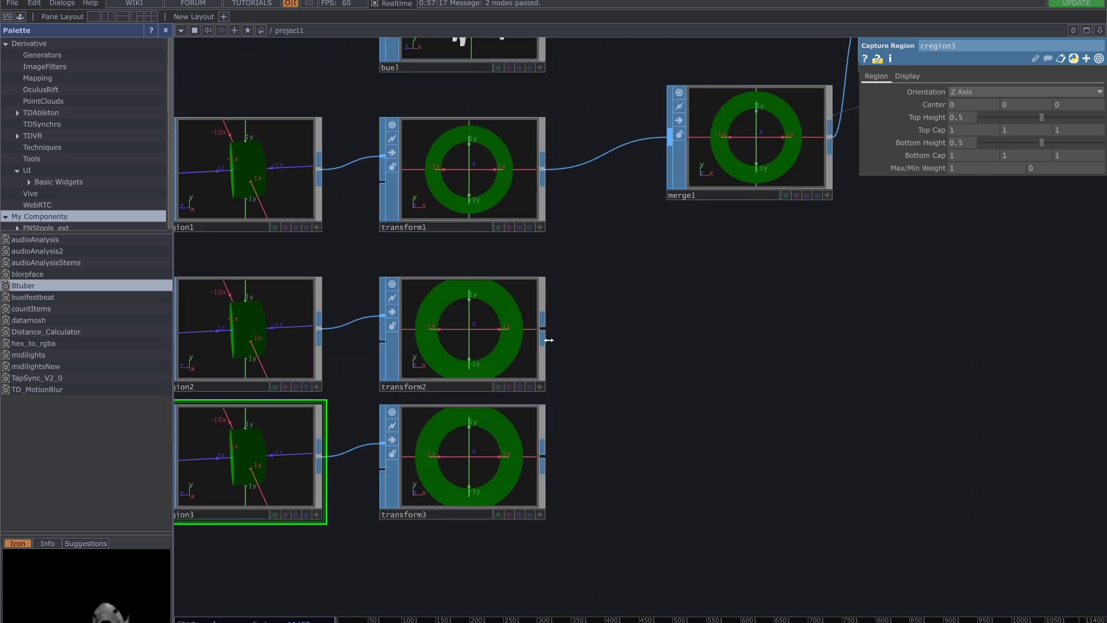
# Step: Connect the outputs of transform2 and transform3 to merge1
pyautogui.moveTo(549, 340); pyautogui.dragTo(670, 144)
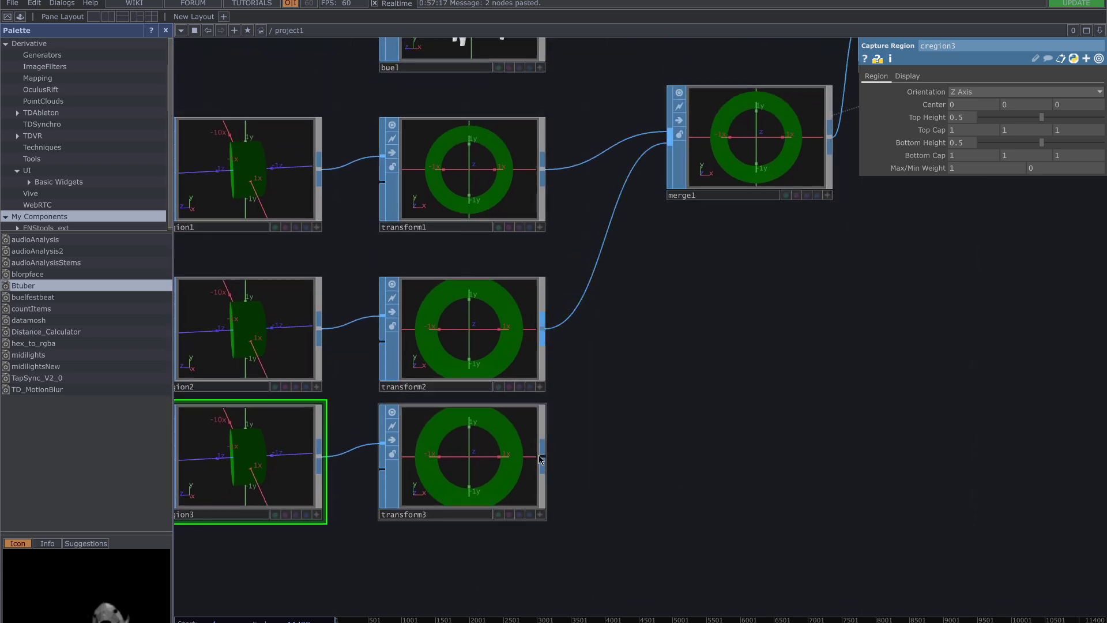
pyautogui.moveTo(539, 456); pyautogui.dragTo(670, 148)
pyautogui.moveTo(680, 453); pyautogui.dragTo(673, 456, button='middle')
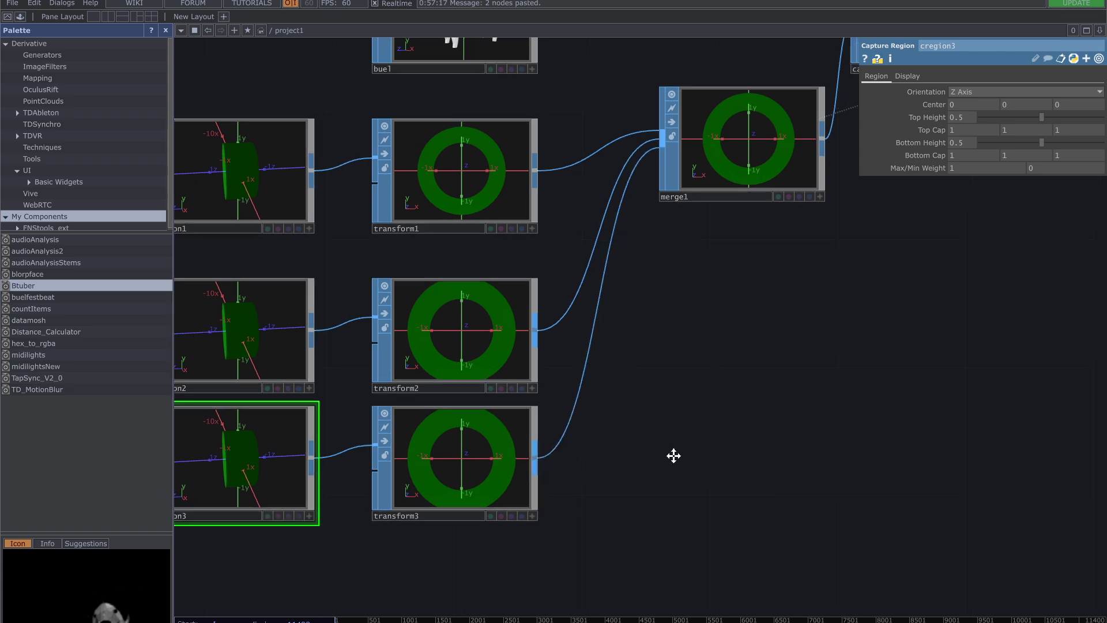
# Step: Set the Orientation of cregion2 to Y Axis
pyautogui.moveTo(673, 456); pyautogui.dragTo(507, 533)
pyautogui.moveTo(593, 385); pyautogui.dragTo(731, 385)
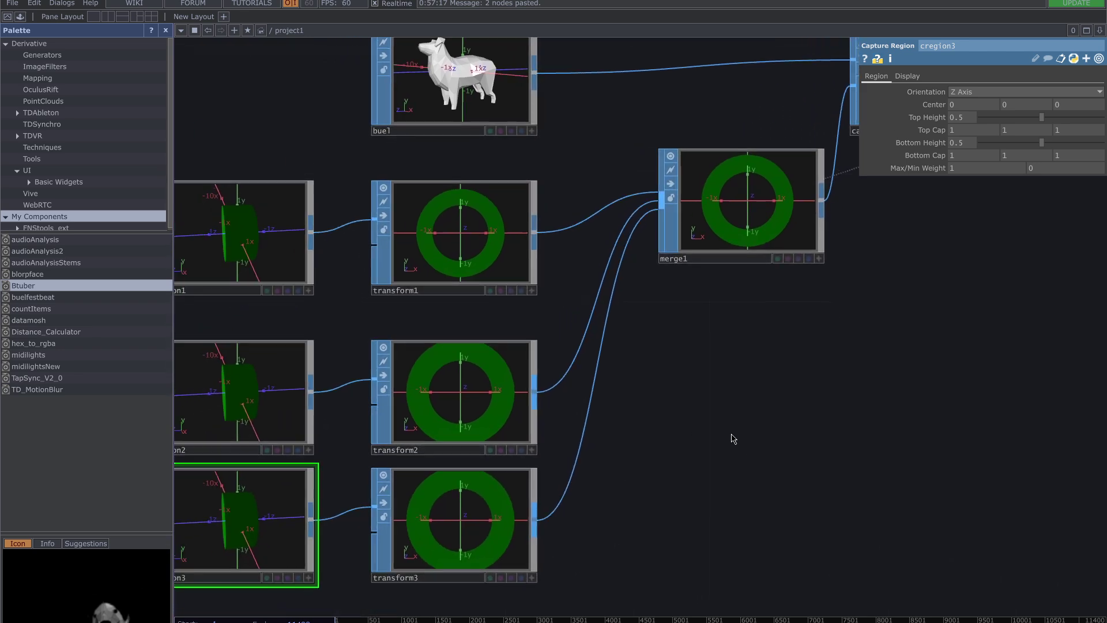
pyautogui.moveTo(731, 438); pyautogui.dragTo(755, 428)
pyautogui.click(271, 381)
pyautogui.click(963, 92)
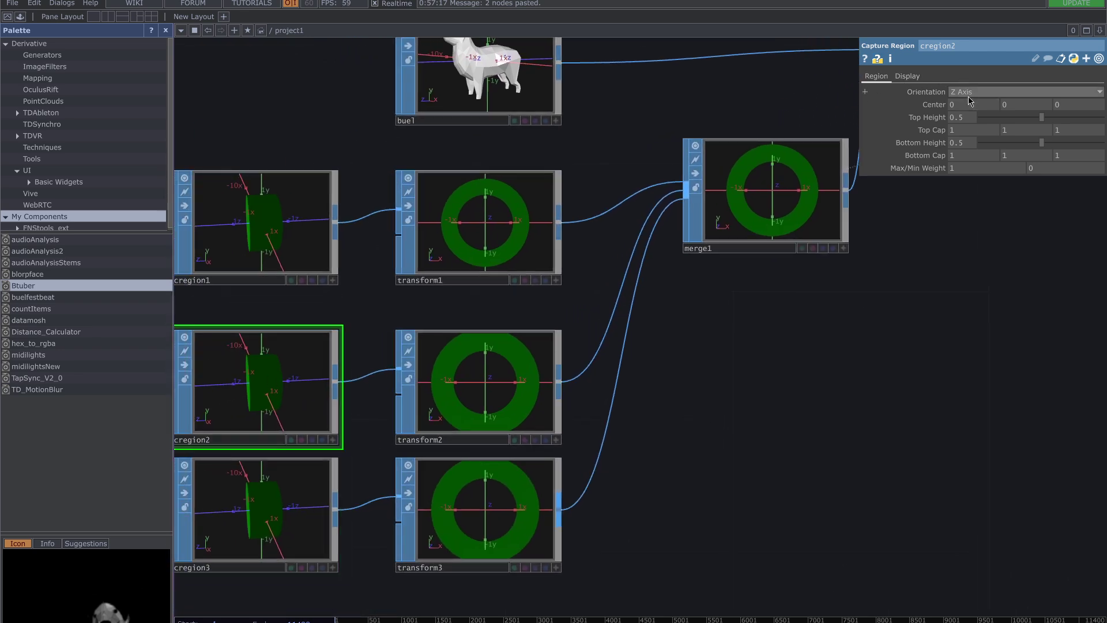
pyautogui.click(962, 117)
# Step: Set the Orientation of cregion3 to Y Axis
pyautogui.moveTo(943, 267); pyautogui.dragTo(905, 293, button='middle')
pyautogui.moveTo(904, 293); pyautogui.dragTo(899, 297)
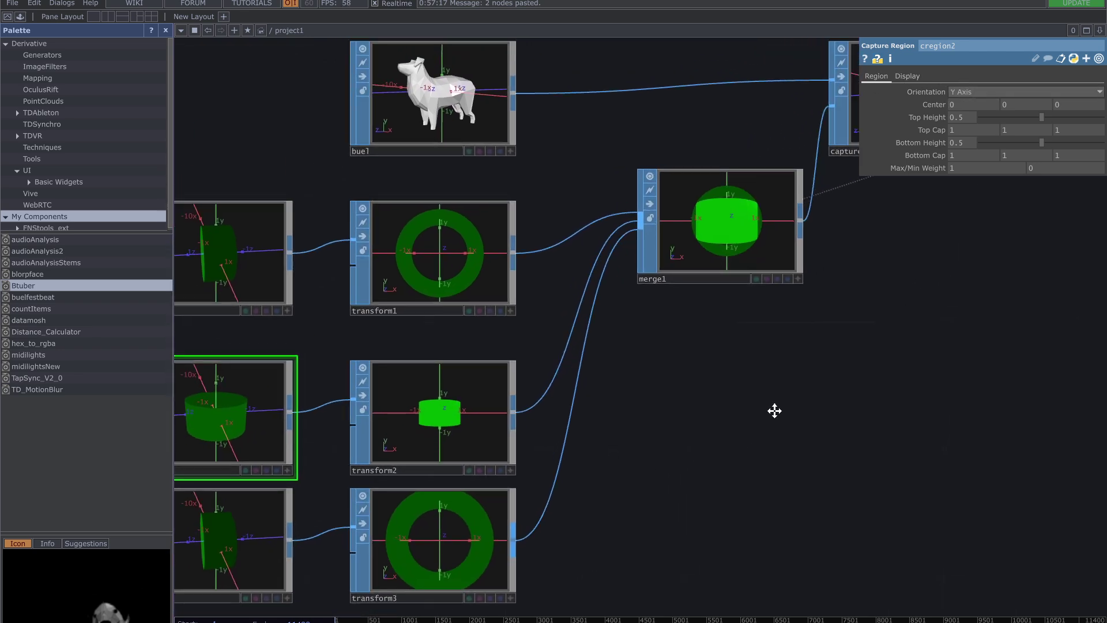
pyautogui.moveTo(774, 410); pyautogui.dragTo(850, 335)
pyautogui.click(280, 480)
pyautogui.click(968, 94)
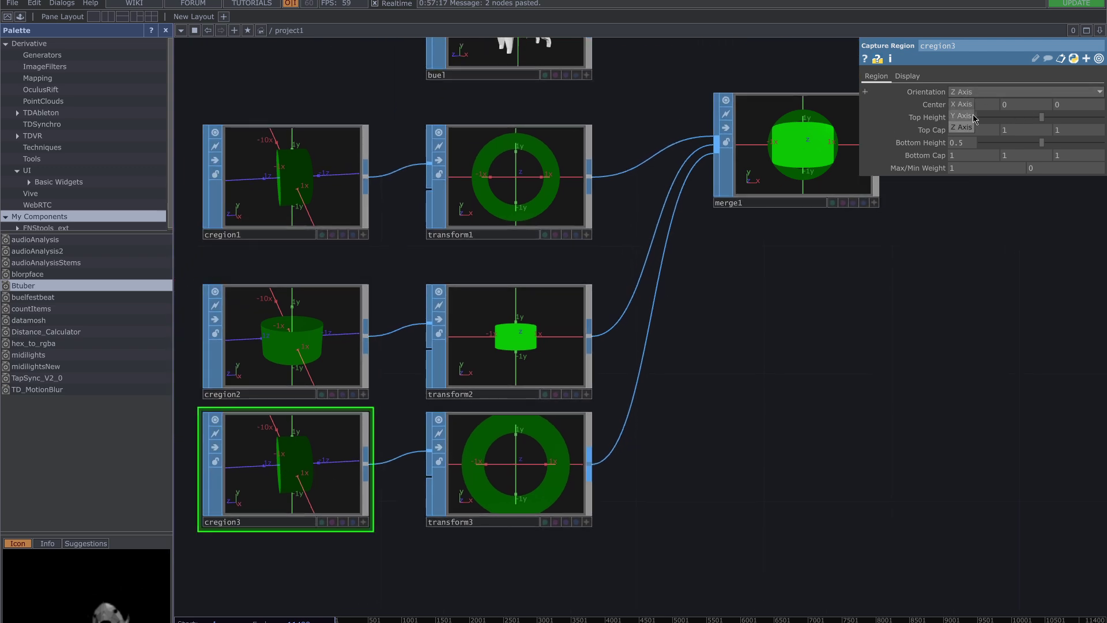
pyautogui.click(963, 117)
# Step: Examine how the capture regions color the dog's body and legs in capture1
pyautogui.moveTo(871, 320); pyautogui.dragTo(715, 434, button='middle')
pyautogui.moveTo(715, 433); pyautogui.dragTo(570, 468)
pyautogui.scroll(5, 655, 216)
pyautogui.scroll(-5, 652, 225)
pyautogui.scroll(-5, 652, 262)
pyautogui.moveTo(683, 398); pyautogui.dragTo(820, 345)
pyautogui.click(515, 354)
pyautogui.moveTo(779, 255); pyautogui.dragTo(632, 302)
pyautogui.scroll(8, 635, 308)
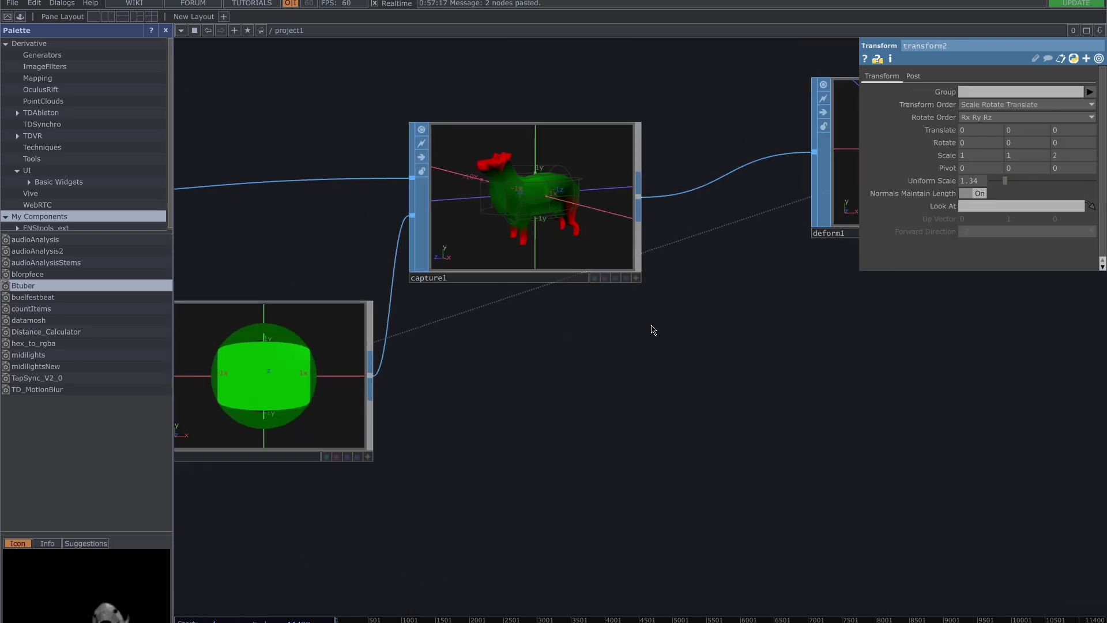
pyautogui.scroll(-8, 785, 400)
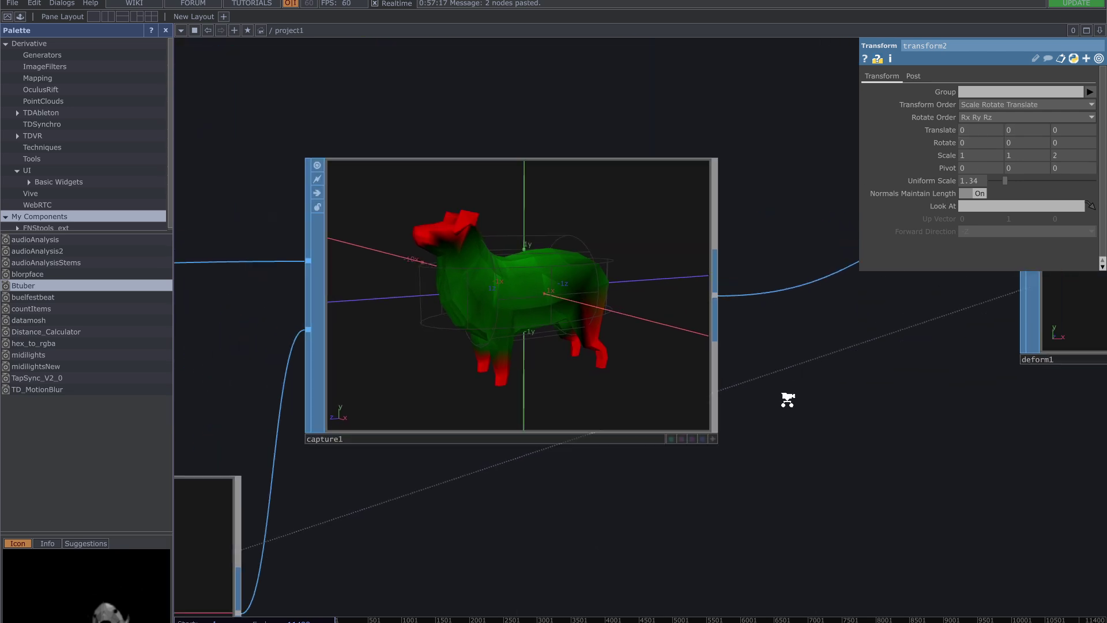
# Step: Set the Display Color of cregion2 to yellow (0.913725, 1, 0)
pyautogui.moveTo(784, 427); pyautogui.dragTo(965, 260)
pyautogui.click(367, 428)
pyautogui.click(907, 75)
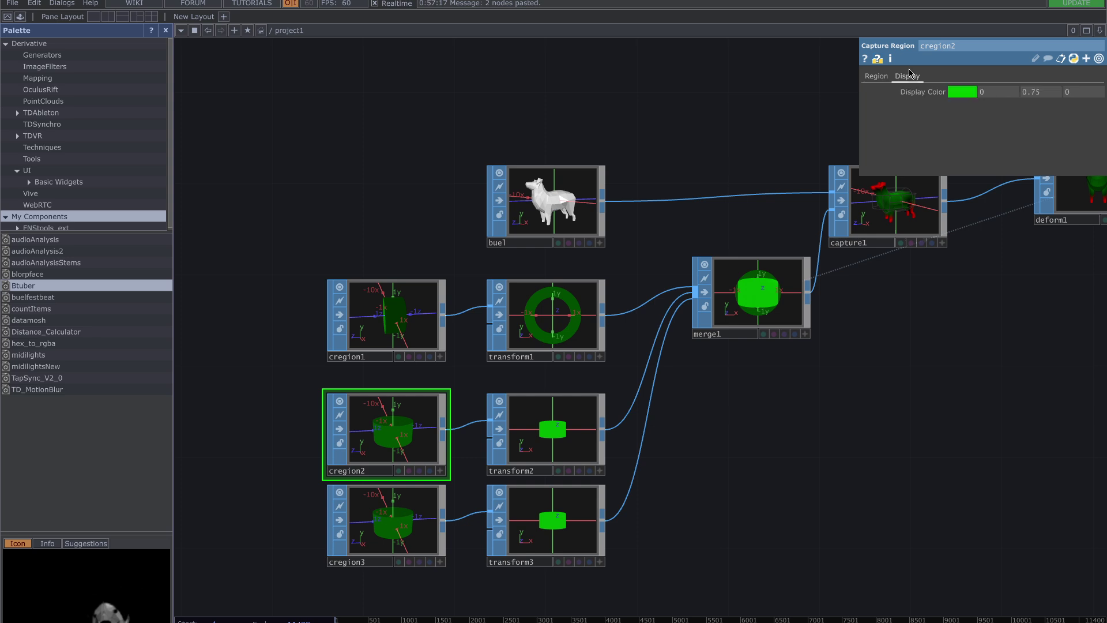
pyautogui.click(960, 91)
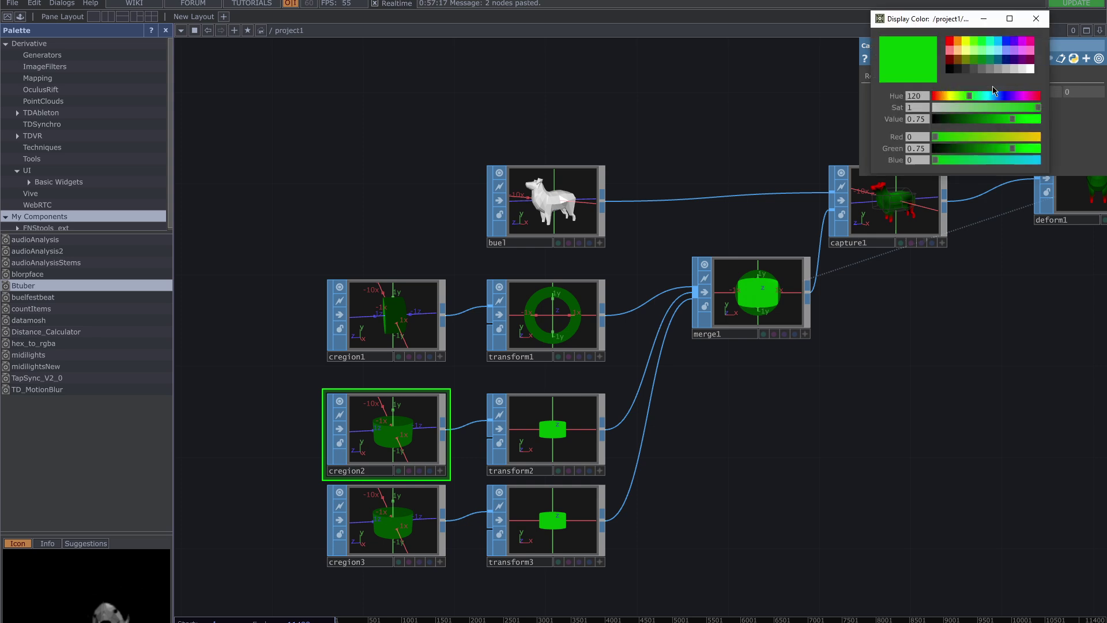
pyautogui.click(966, 40)
pyautogui.click(1036, 18)
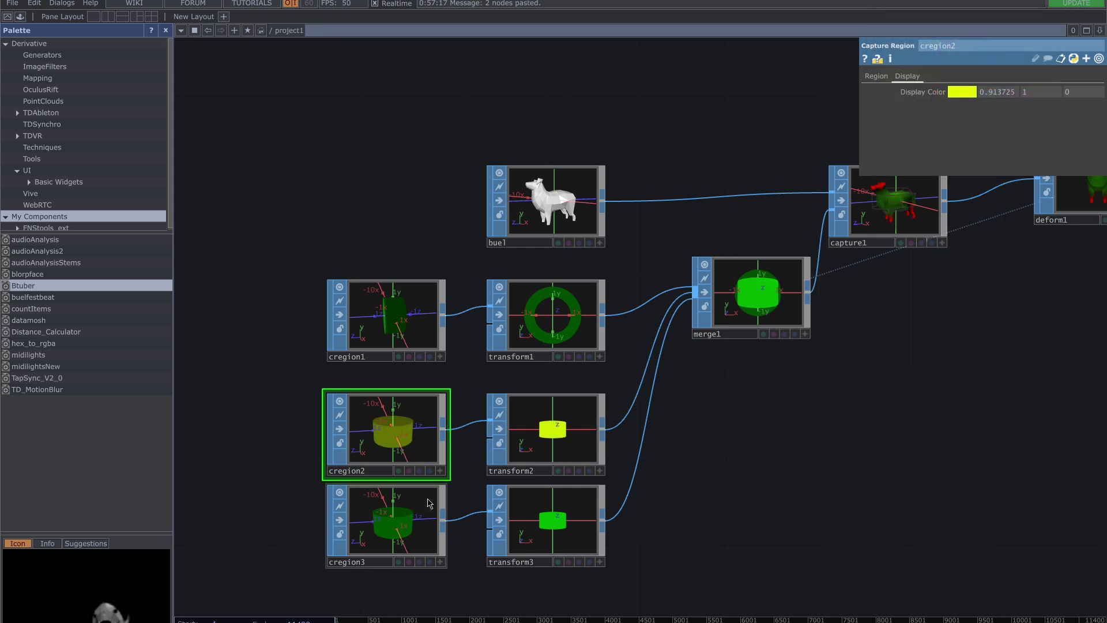
# Step: Set the Display Color of cregion3 to blue (0, 0.184313, 1)
pyautogui.click(398, 519)
pyautogui.click(908, 76)
pyautogui.click(963, 90)
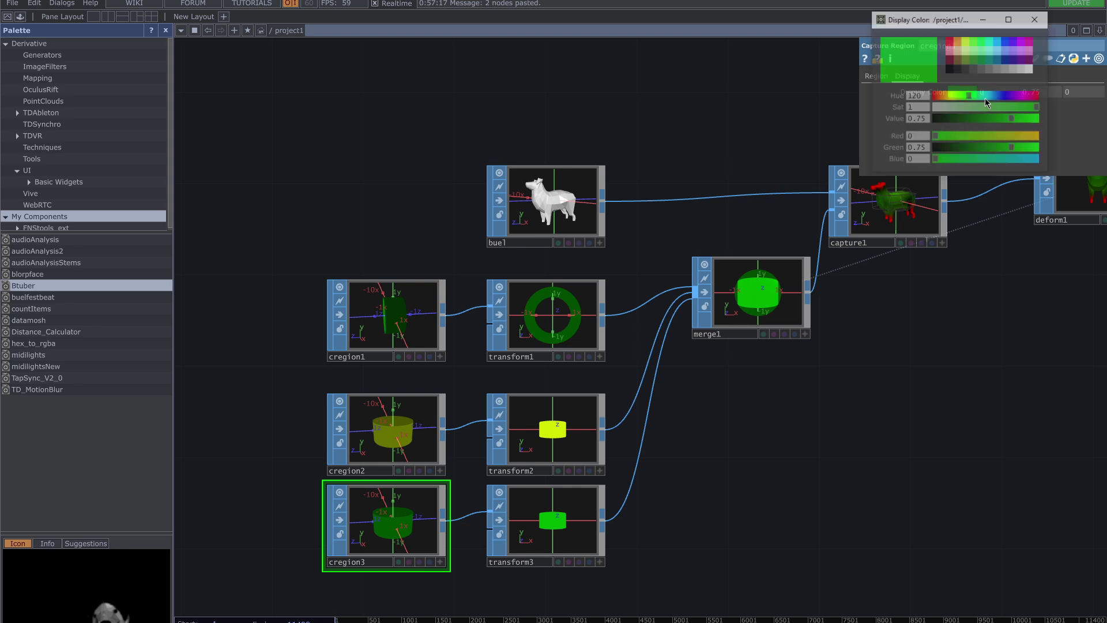
pyautogui.click(1002, 45)
pyautogui.click(1036, 18)
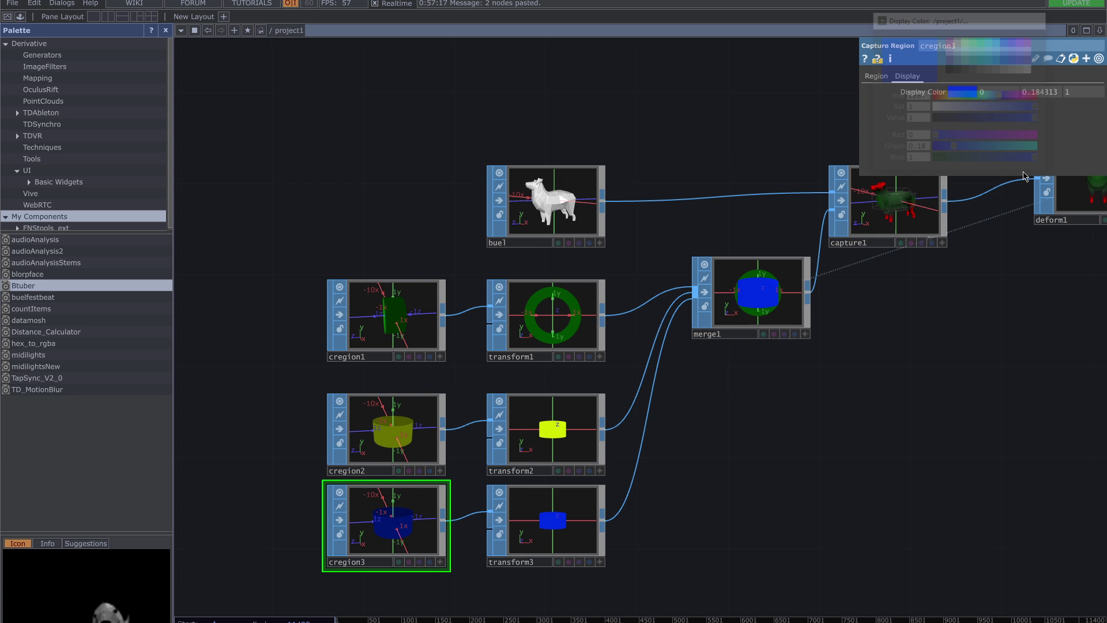
# Step: Activate the capture1 viewer and examine the region coloring on the dog's legs from another angle
pyautogui.click(256, 468)
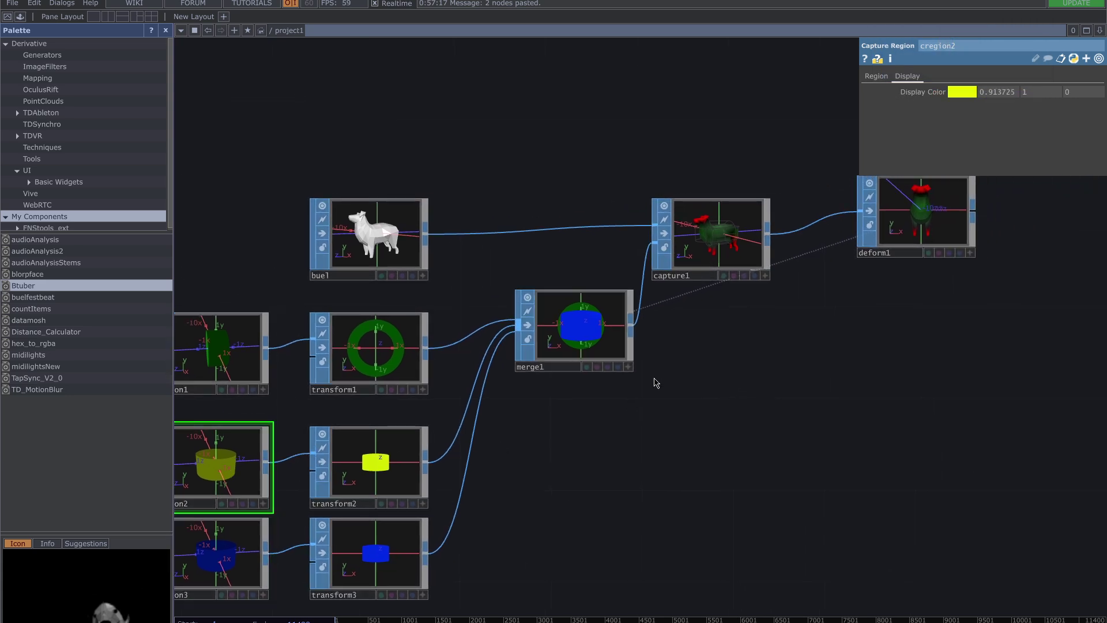
pyautogui.scroll(10, 731, 233)
pyautogui.scroll(-10, 779, 314)
pyautogui.moveTo(610, 542); pyautogui.dragTo(502, 481)
pyautogui.click(753, 355)
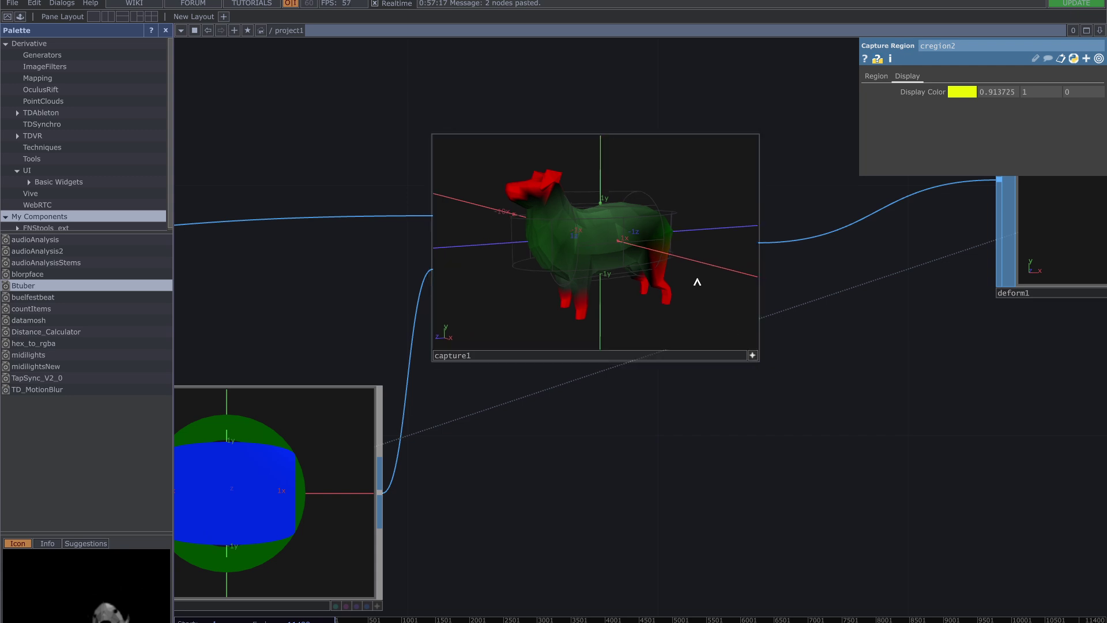
pyautogui.moveTo(694, 279); pyautogui.dragTo(660, 306)
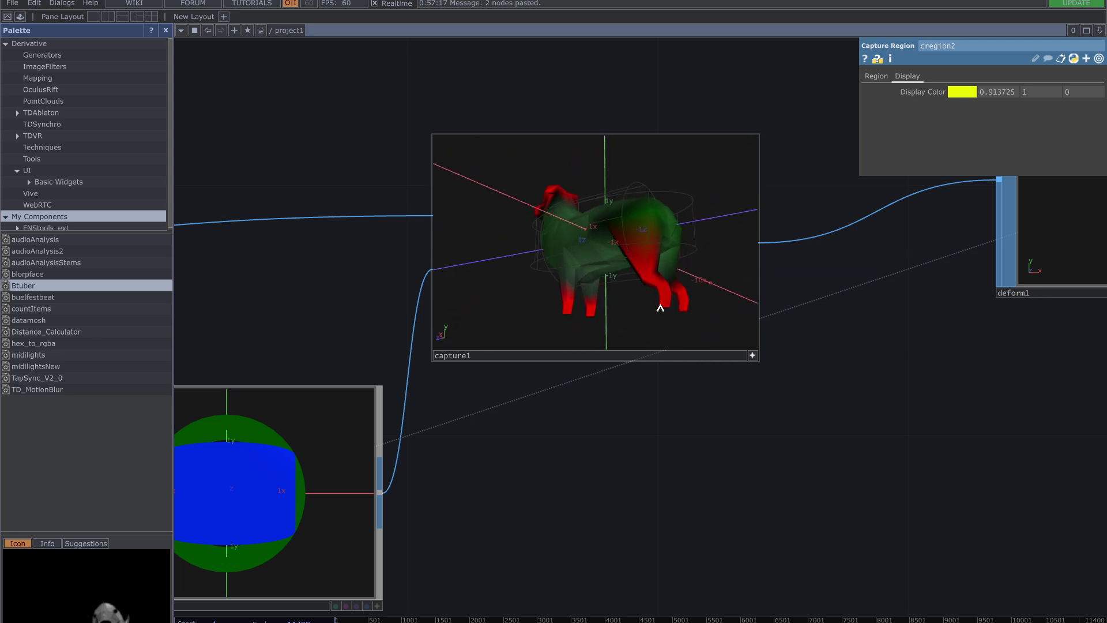
pyautogui.scroll(-5, 622, 408)
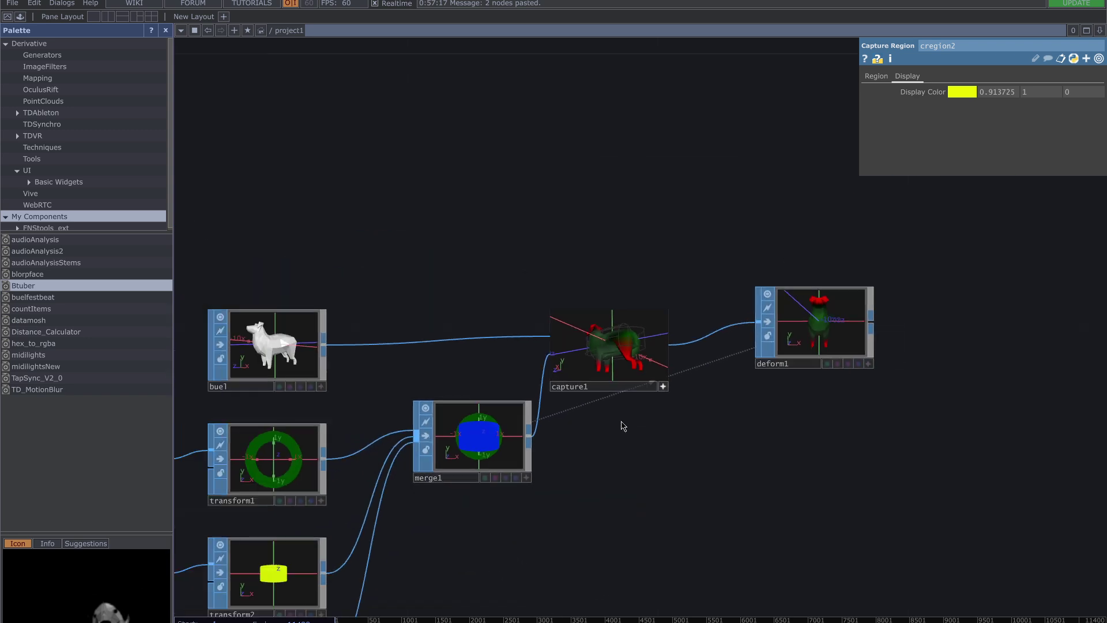
pyautogui.moveTo(620, 409); pyautogui.dragTo(733, 245)
pyautogui.moveTo(681, 400); pyautogui.dragTo(745, 463)
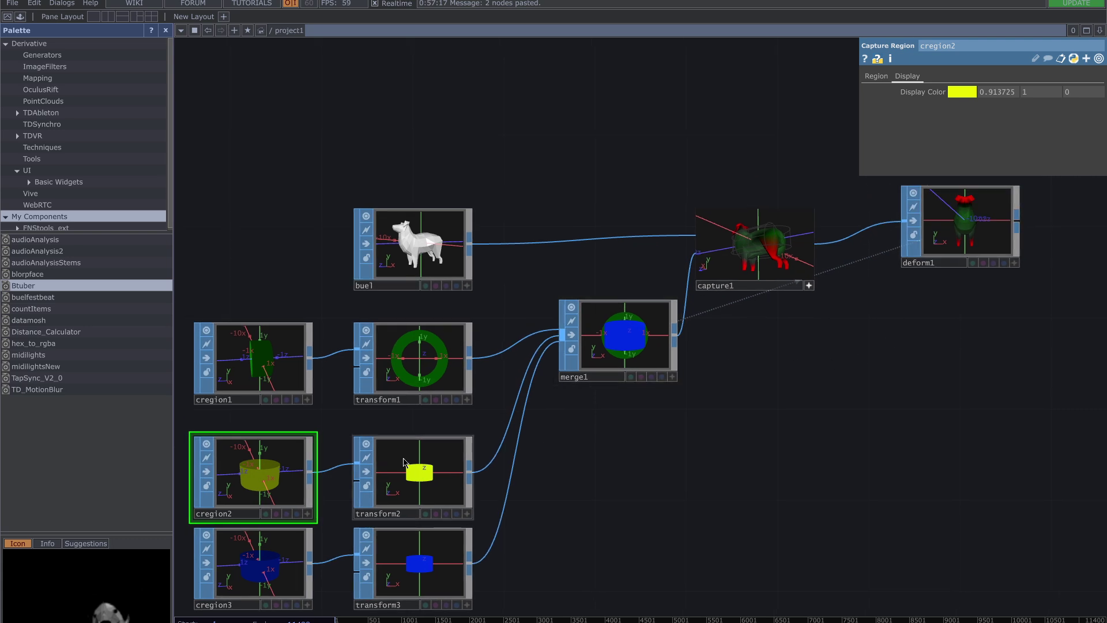
# Step: Set transform2's Z translation to -.5 and its Z scale to 1
pyautogui.click(406, 463)
pyautogui.hscroll(5, 628, 336)
pyautogui.scroll(2, 628, 336)
pyautogui.scroll(5, 690, 252)
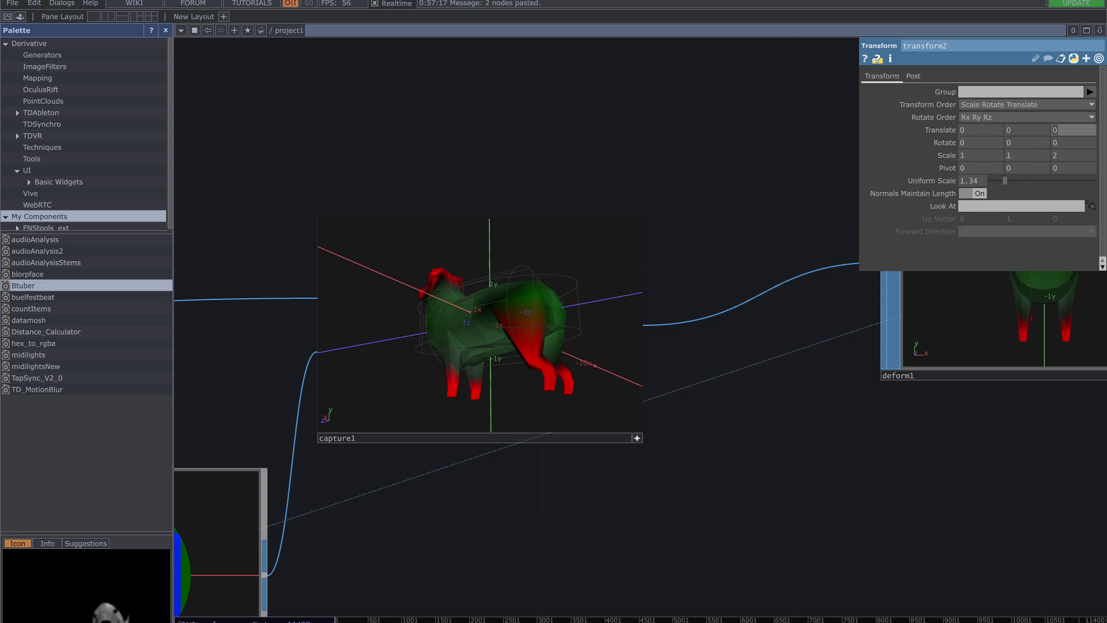
pyautogui.write('5')
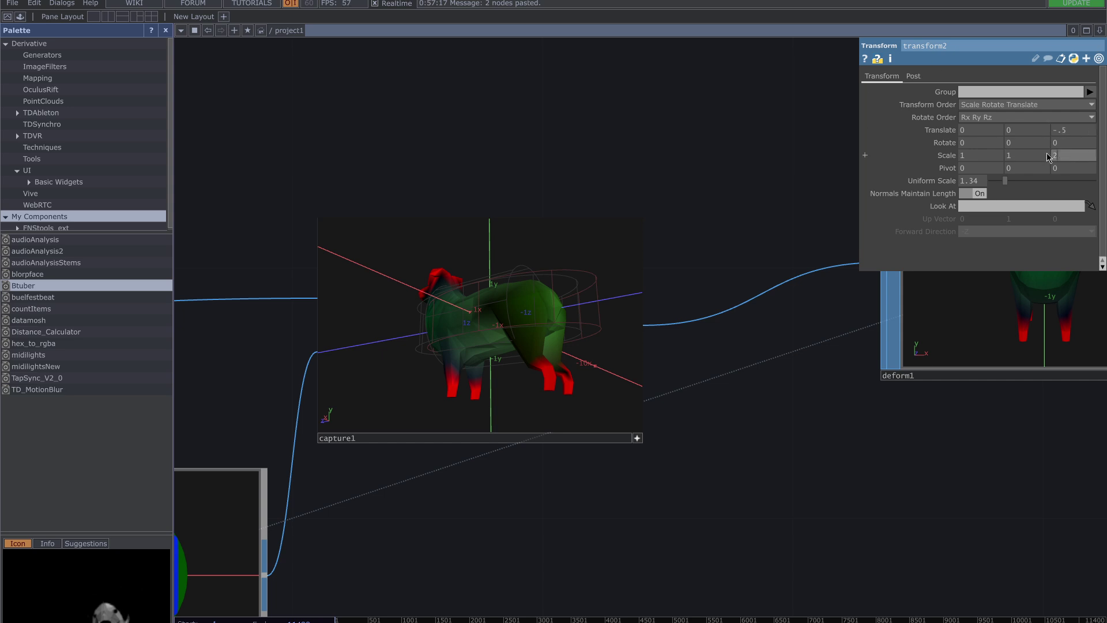
pyautogui.press('BackSpace')
pyautogui.write('0')
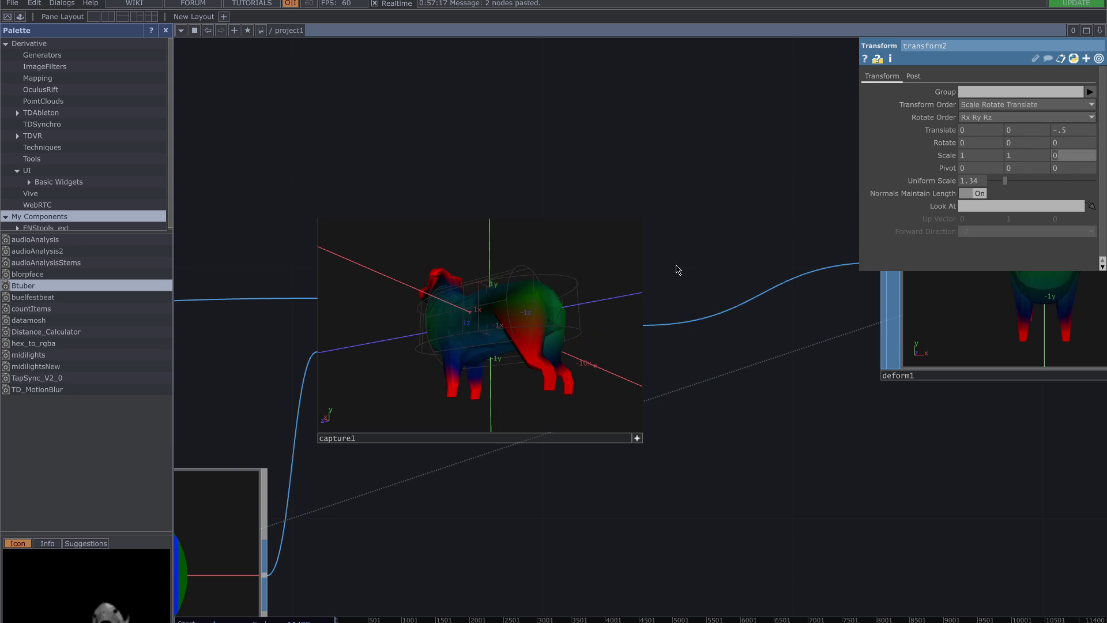
pyautogui.press('Escape')
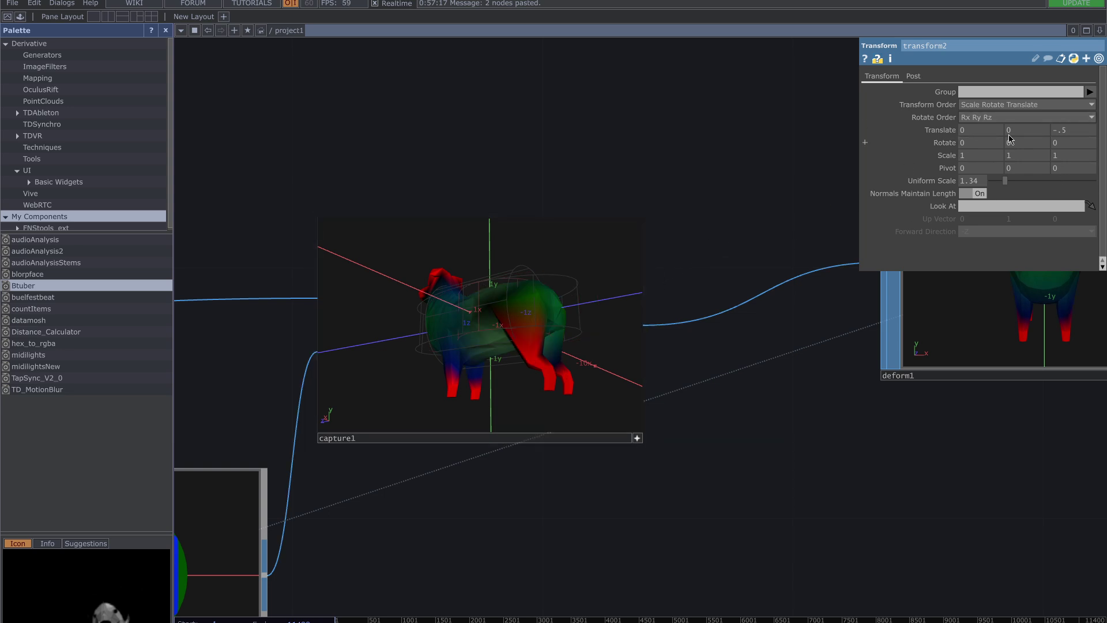
# Step: Place the cregion2 region around a hind leg by setting transform2's Translate to -0.5, -2, -1.8 and Uniform Scale to 1
pyautogui.moveTo(1023, 138); pyautogui.dragTo(988, 110, button='middle')
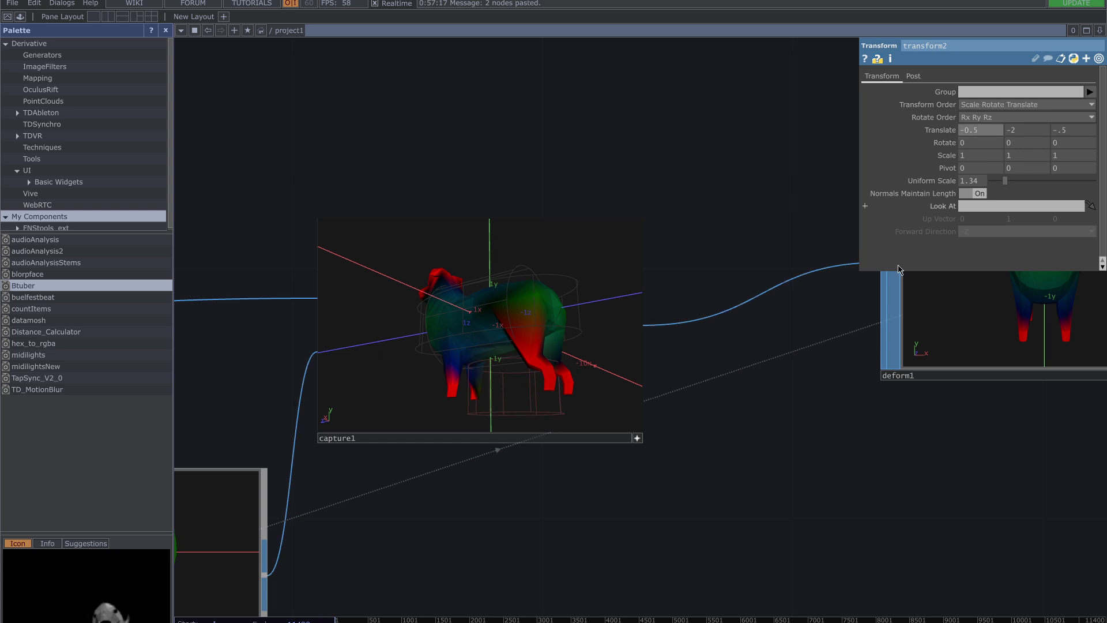
pyautogui.middleClick(1074, 134)
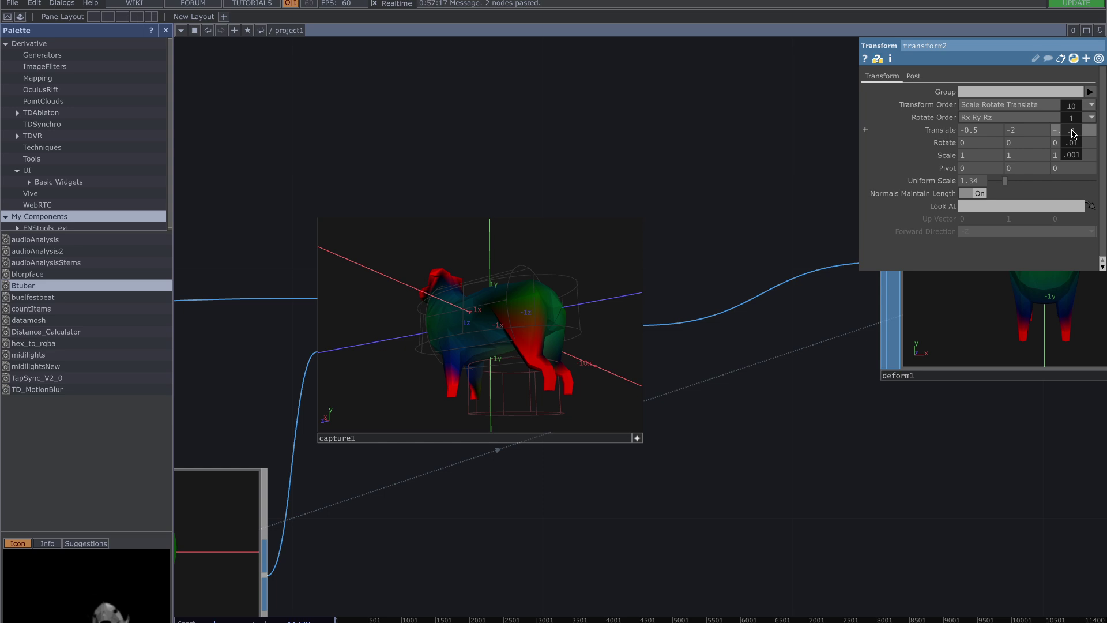
pyautogui.moveTo(1064, 133); pyautogui.dragTo(1069, 112, button='middle')
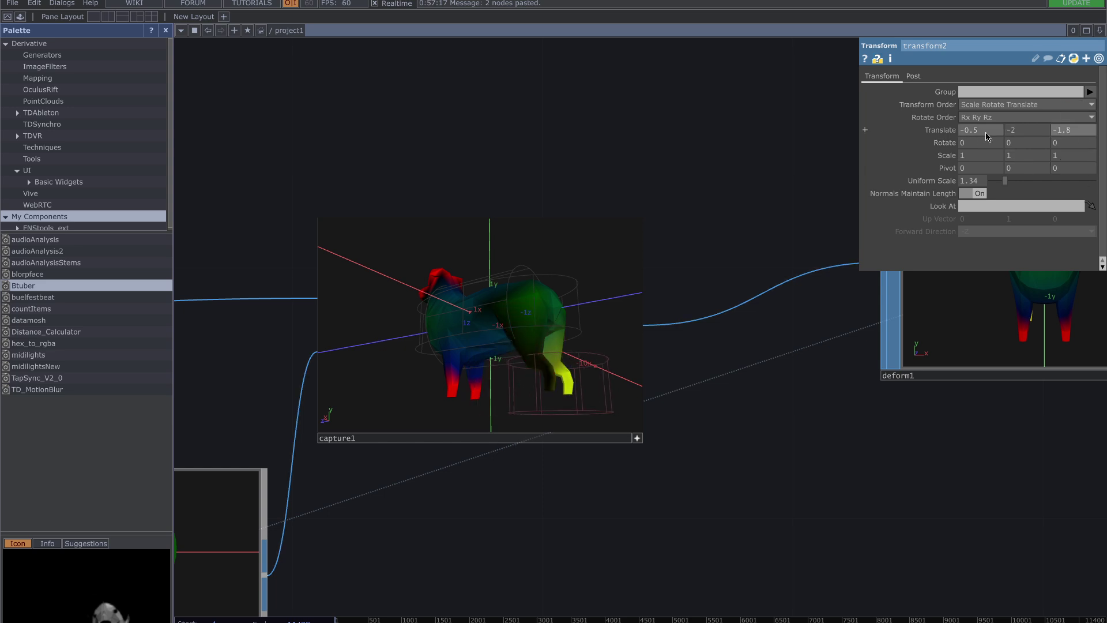
pyautogui.moveTo(987, 136); pyautogui.dragTo(988, 141, button='middle')
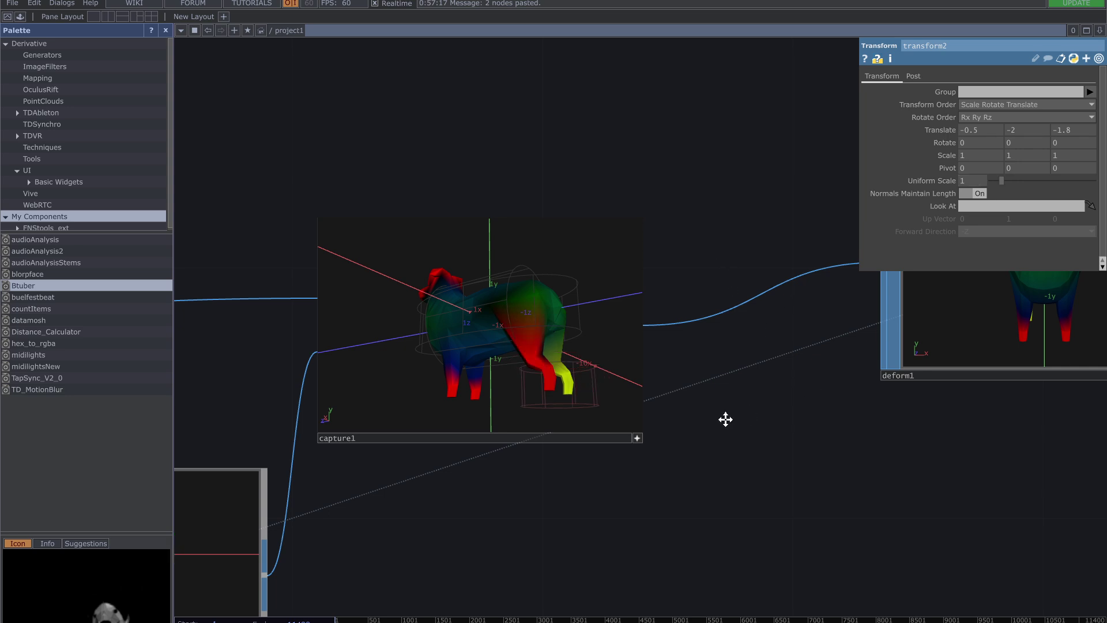
pyautogui.moveTo(725, 420); pyautogui.dragTo(680, 427)
pyautogui.moveTo(578, 405); pyautogui.dragTo(459, 403)
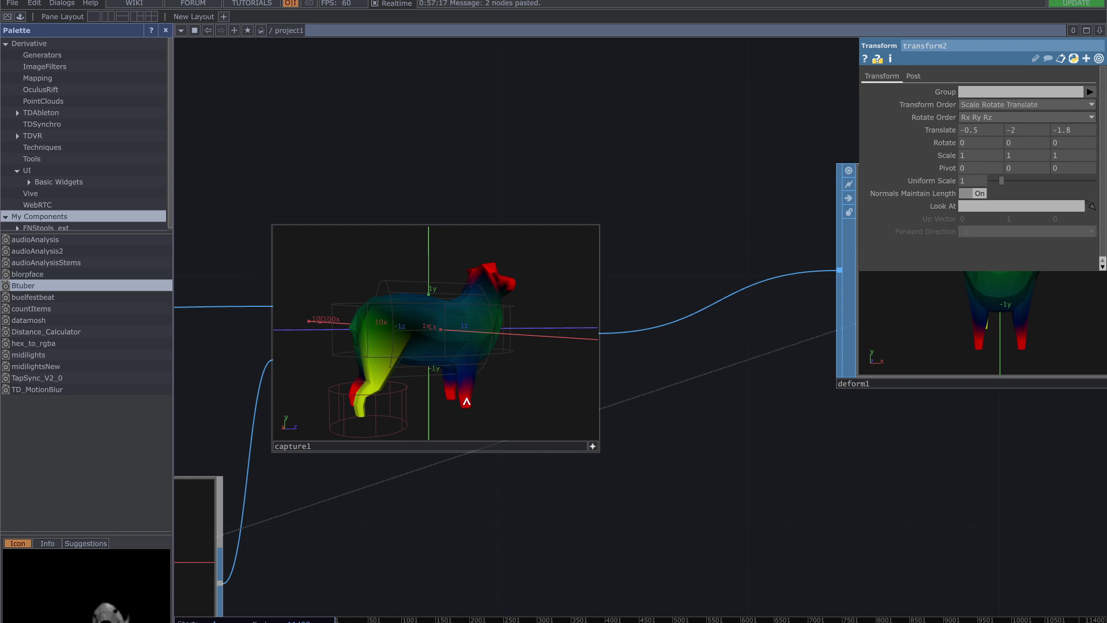
# Step: Delete cregion3 and transform3 together from the network
pyautogui.scroll(-5, 436, 605)
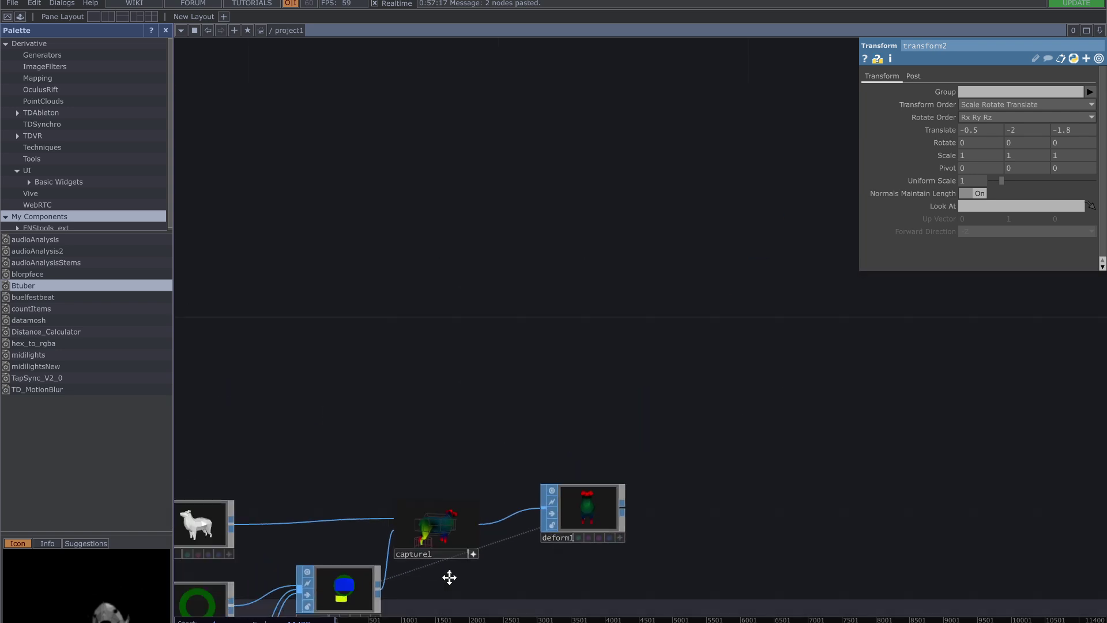
pyautogui.moveTo(449, 577); pyautogui.dragTo(746, 275)
pyautogui.moveTo(642, 323); pyautogui.dragTo(593, 284)
pyautogui.moveTo(286, 497); pyautogui.dragTo(546, 377, button='right')
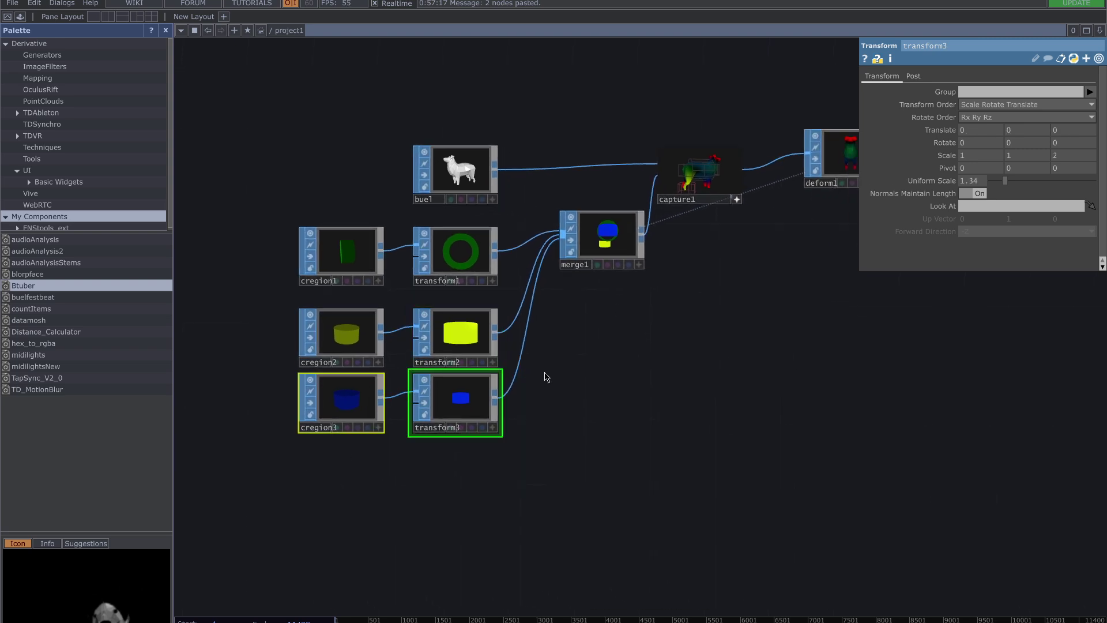
pyautogui.press('Delete')
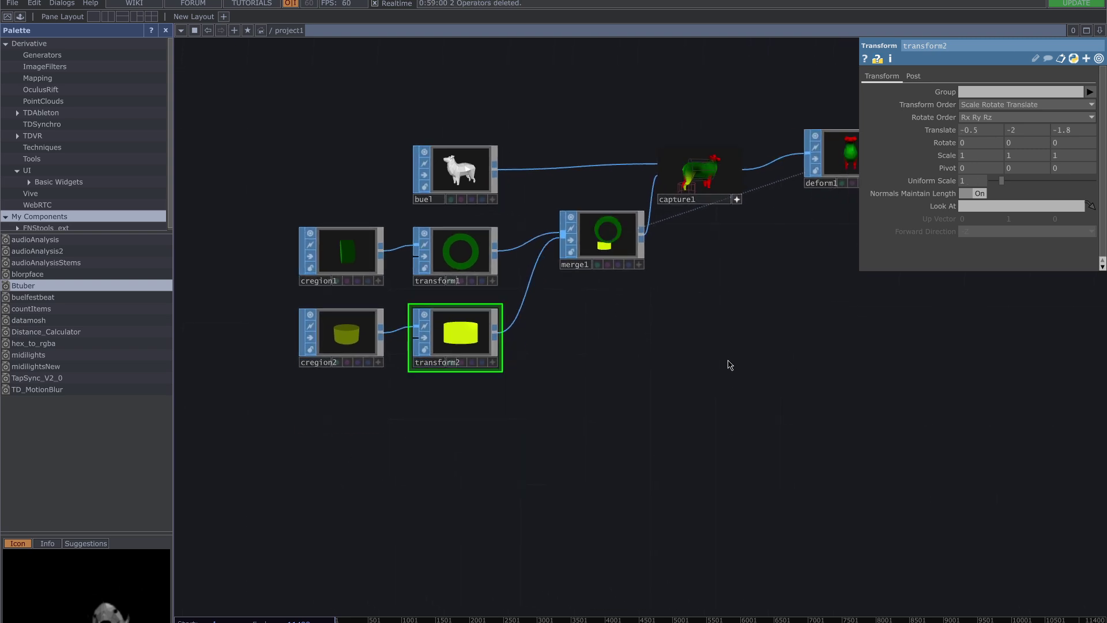
# Step: Deactivate the capture1 viewer, select the node and examine the hind-leg region's influence and the network feeding it
pyautogui.moveTo(829, 338); pyautogui.dragTo(651, 411)
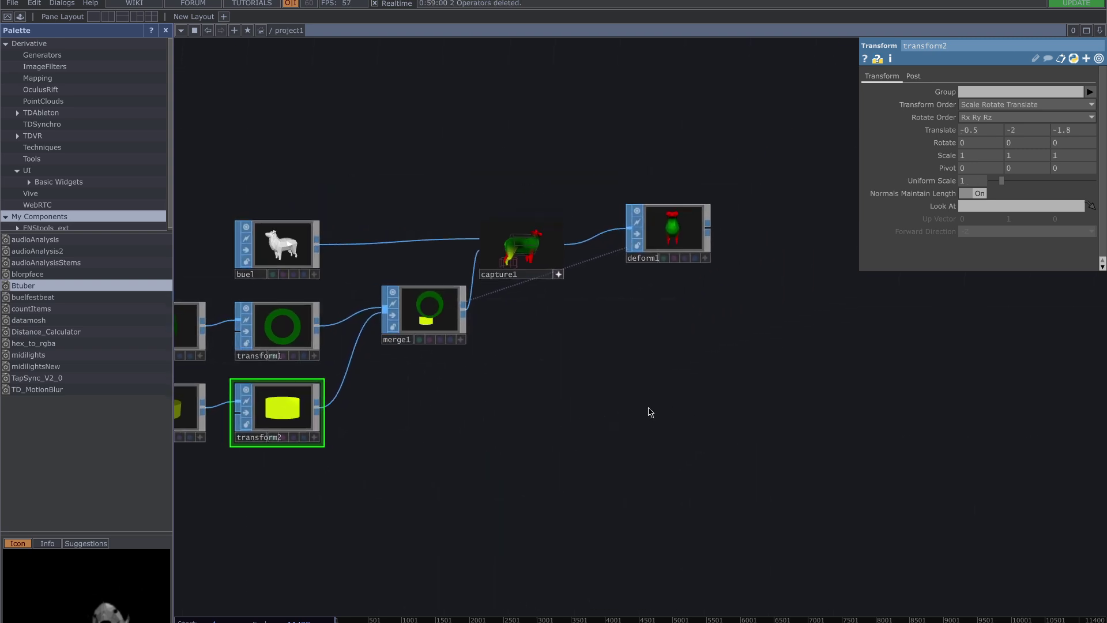
pyautogui.click(558, 275)
pyautogui.click(491, 250)
pyautogui.click(490, 249)
pyautogui.click(521, 252)
pyautogui.moveTo(578, 282); pyautogui.dragTo(884, 487, button='middle')
pyautogui.moveTo(519, 190); pyautogui.dragTo(805, 342)
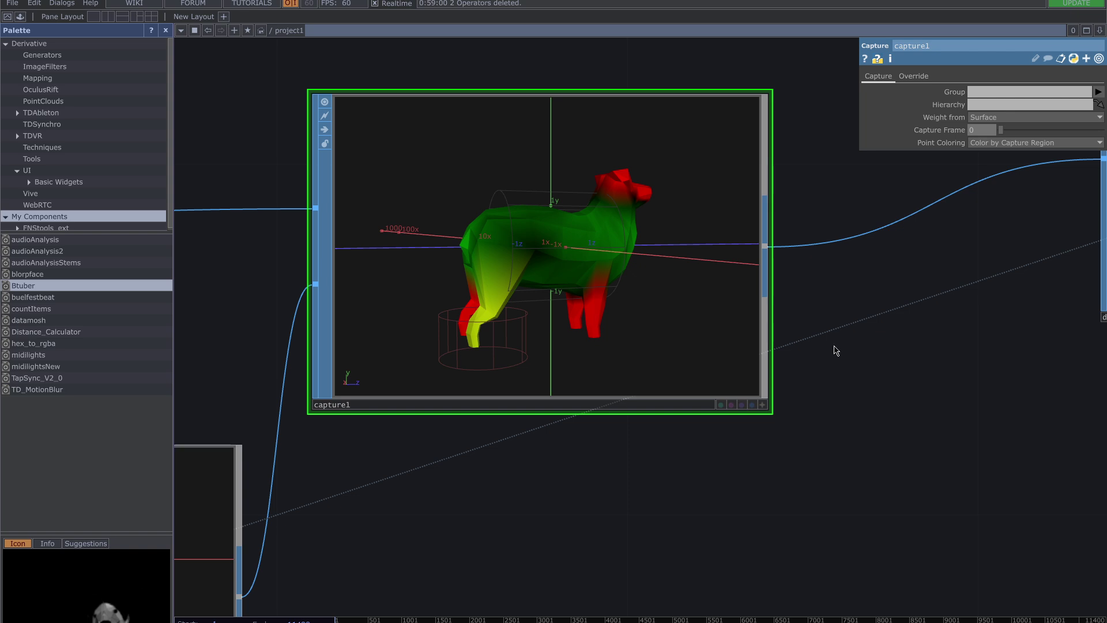
pyautogui.scroll(-6, 669, 519)
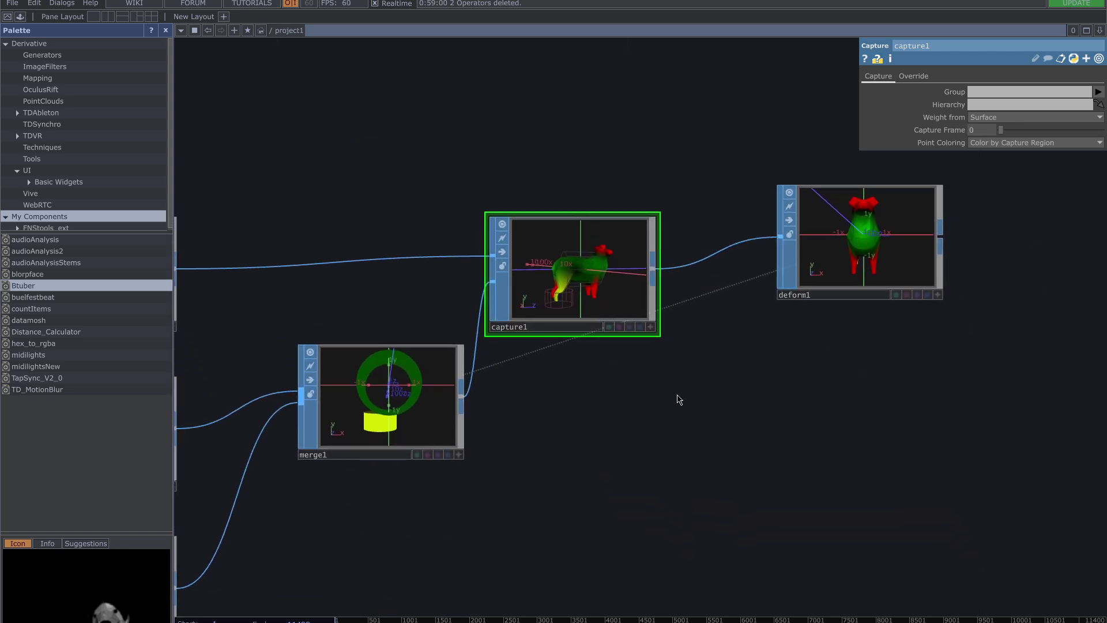
pyautogui.moveTo(656, 480); pyautogui.dragTo(761, 357)
pyautogui.moveTo(712, 480); pyautogui.dragTo(772, 564)
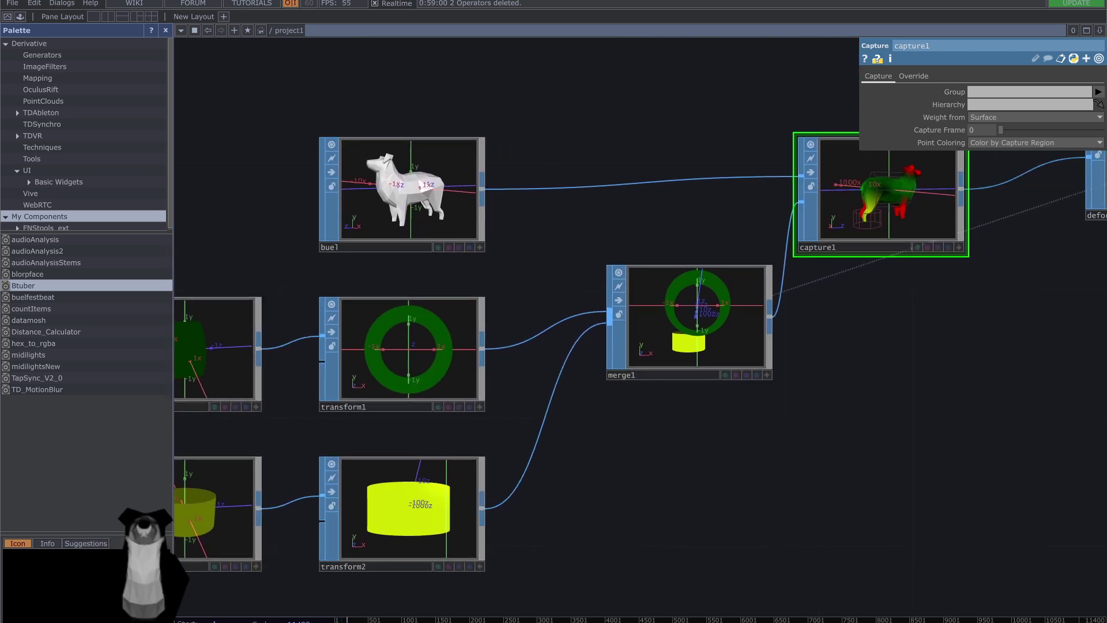
pyautogui.moveTo(755, 490); pyautogui.dragTo(708, 502)
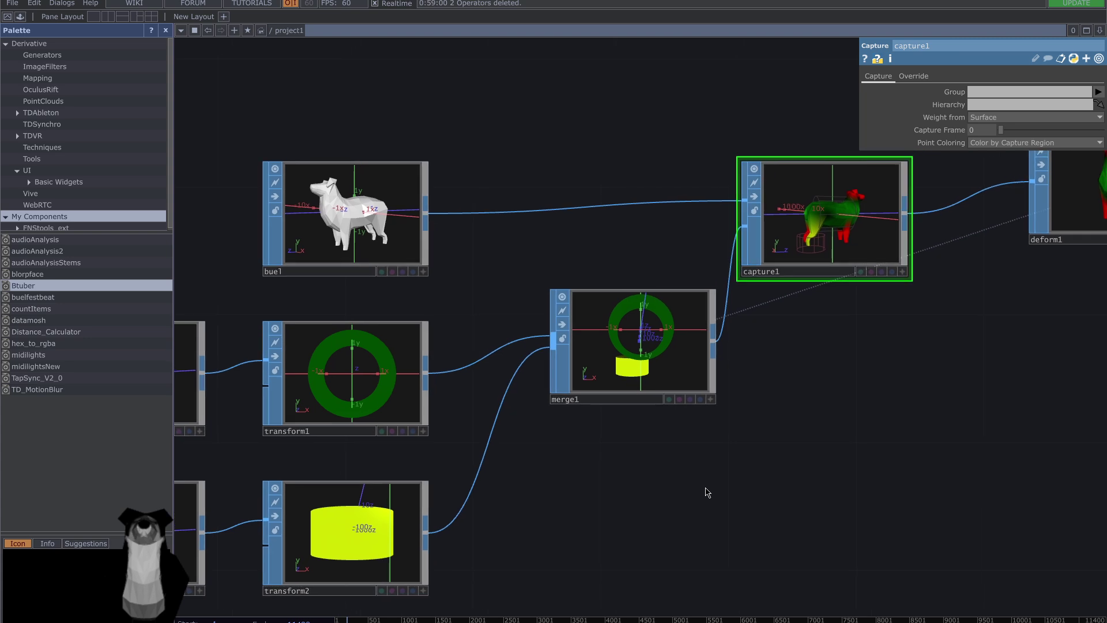
# Step: Reposition merge1 lower, beneath capture1, and shift capture1 slightly closer to buel in the network
pyautogui.click(700, 355)
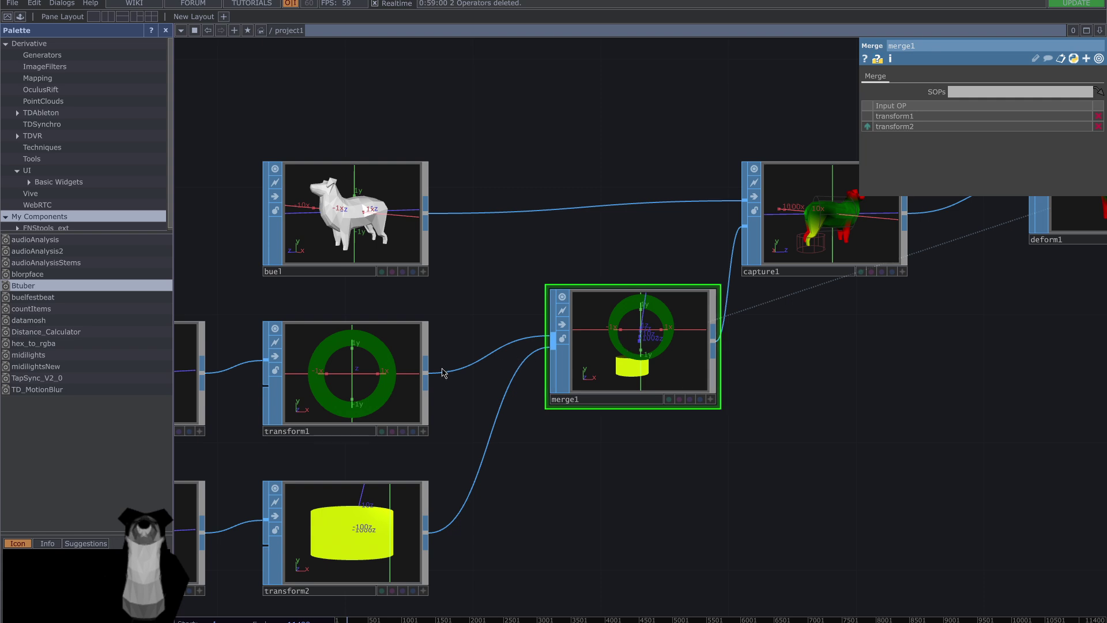
pyautogui.moveTo(817, 420); pyautogui.dragTo(693, 440)
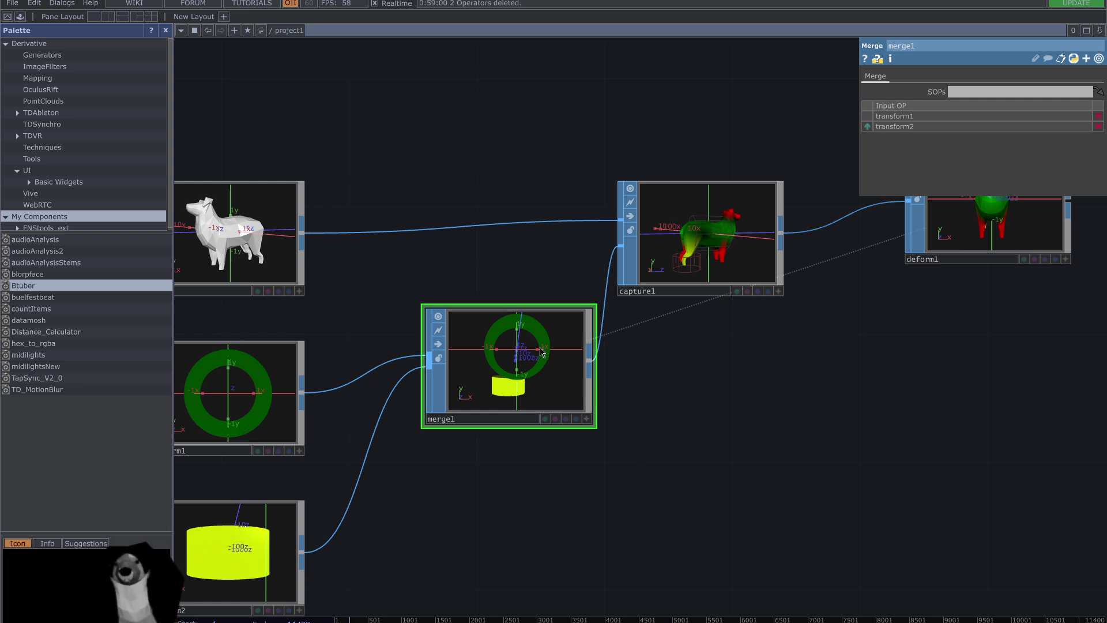
pyautogui.moveTo(540, 354); pyautogui.dragTo(604, 449)
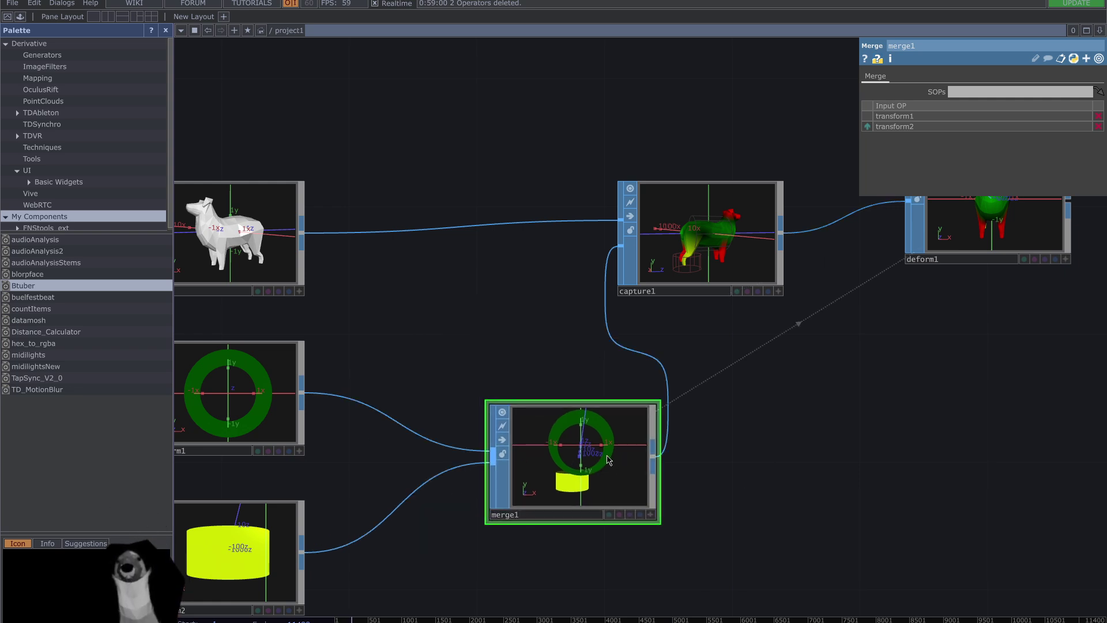
pyautogui.click(301, 391)
pyautogui.click(302, 392)
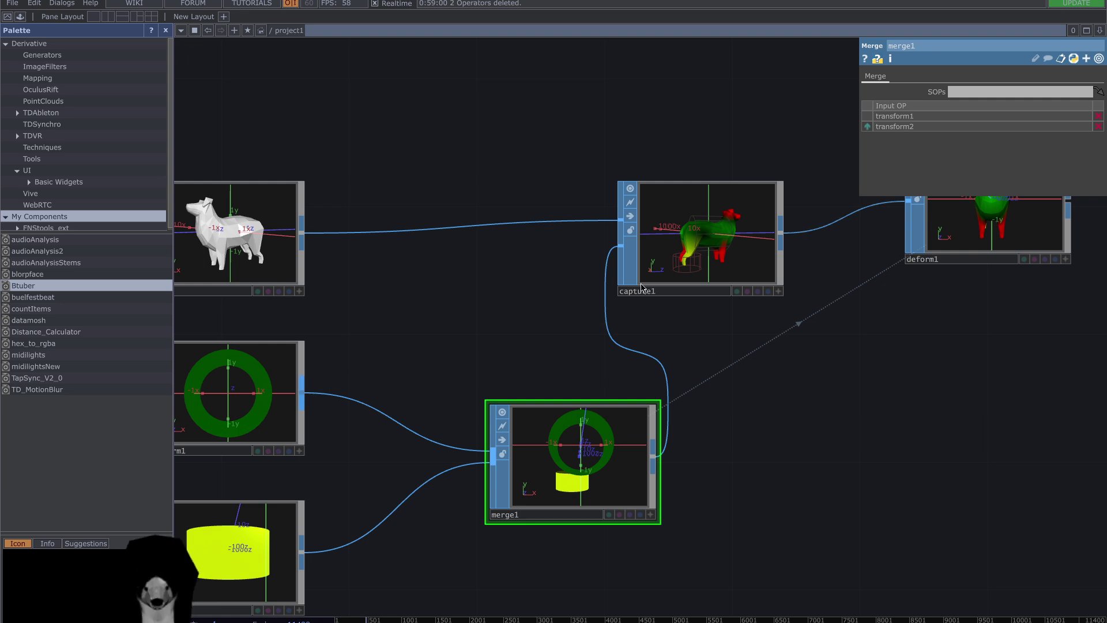
pyautogui.moveTo(731, 254); pyautogui.dragTo(700, 263)
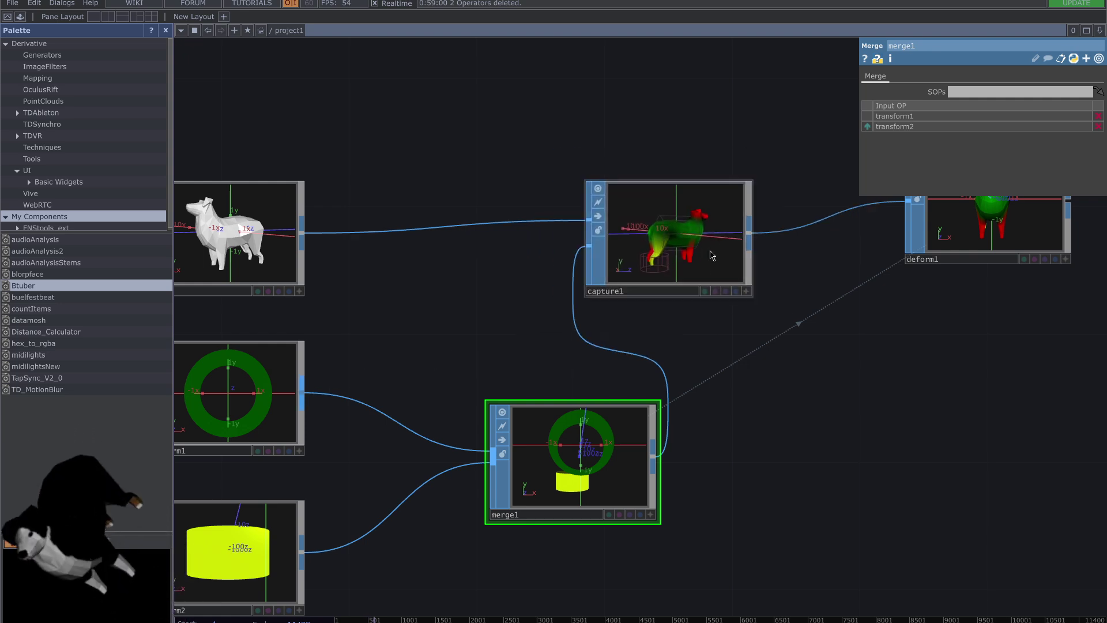
pyautogui.moveTo(767, 378); pyautogui.dragTo(541, 415)
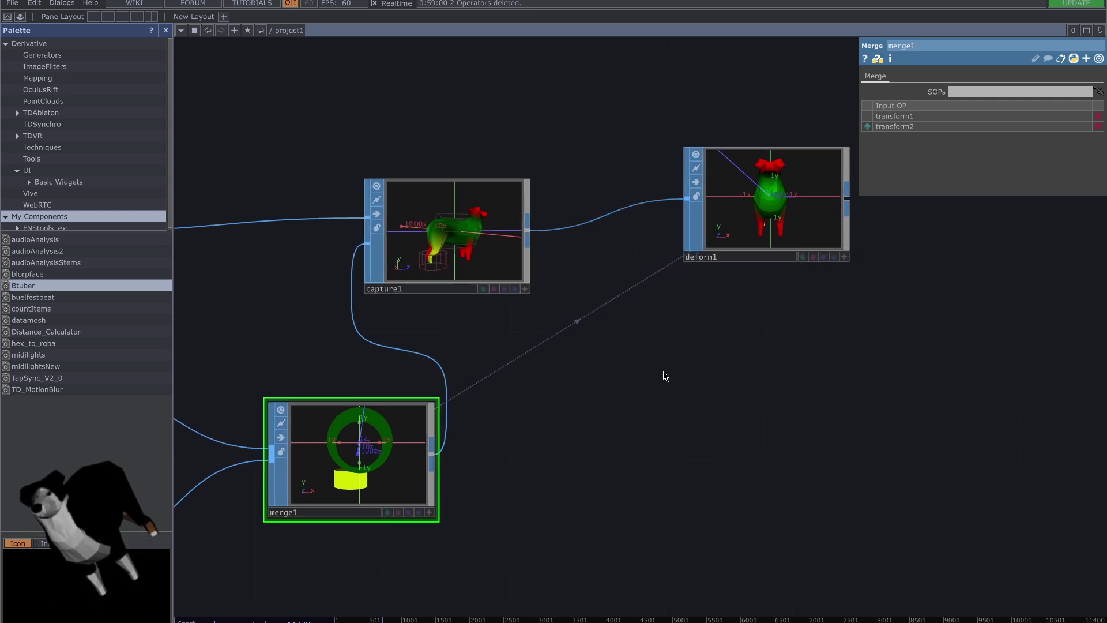
# Step: Connect transform1 directly to capture1's second input in place of merge1
pyautogui.moveTo(731, 209); pyautogui.dragTo(741, 231)
pyautogui.moveTo(593, 452); pyautogui.dragTo(840, 474)
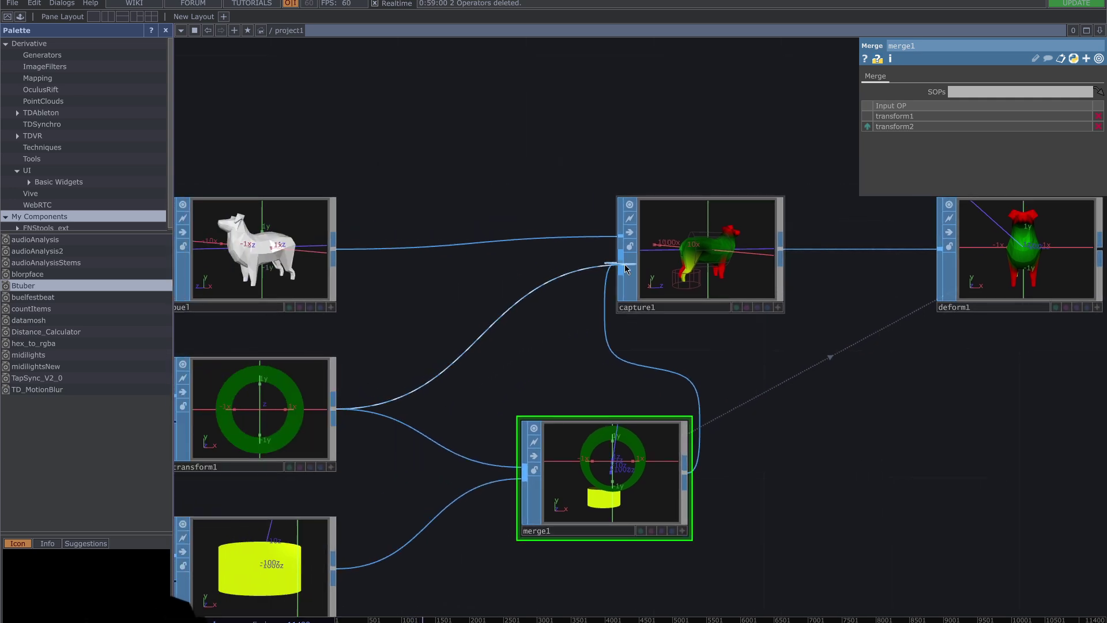
pyautogui.moveTo(882, 457); pyautogui.dragTo(670, 515)
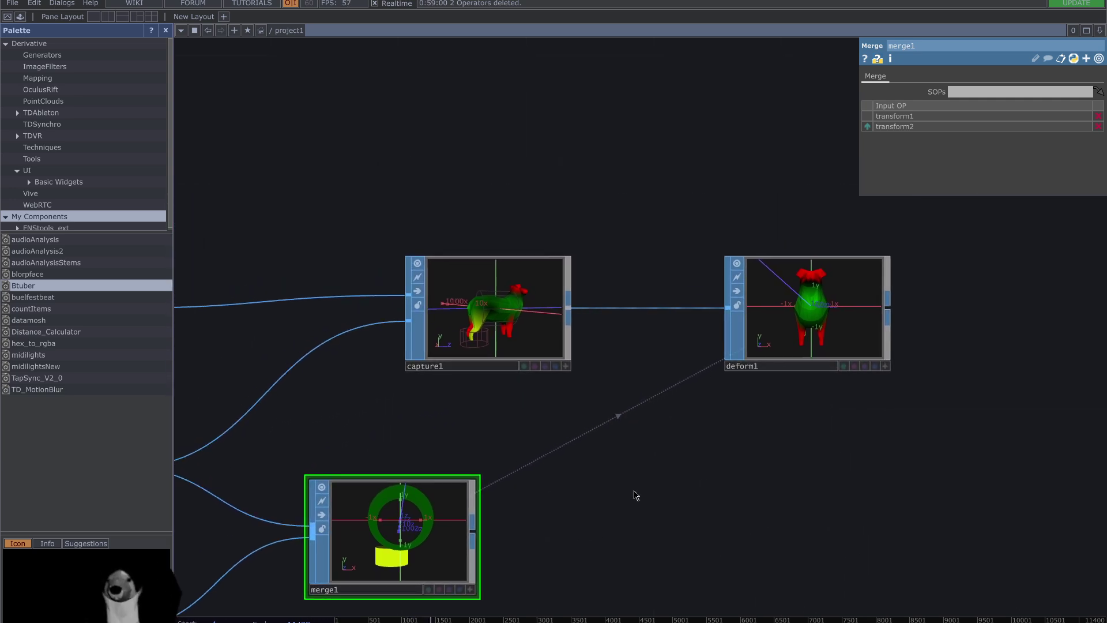
# Step: Select transform1 and raise the body region by setting its Translate Y to 1
pyautogui.moveTo(260, 438); pyautogui.dragTo(559, 376)
pyautogui.click(361, 425)
pyautogui.moveTo(899, 457); pyautogui.dragTo(851, 466)
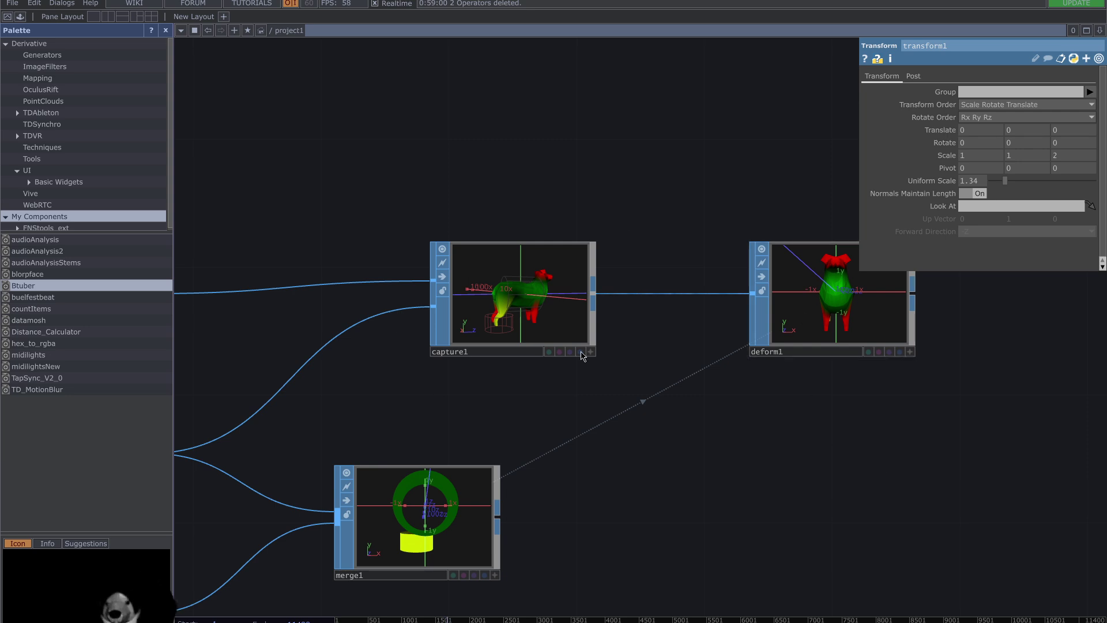
pyautogui.moveTo(711, 456); pyautogui.dragTo(636, 487)
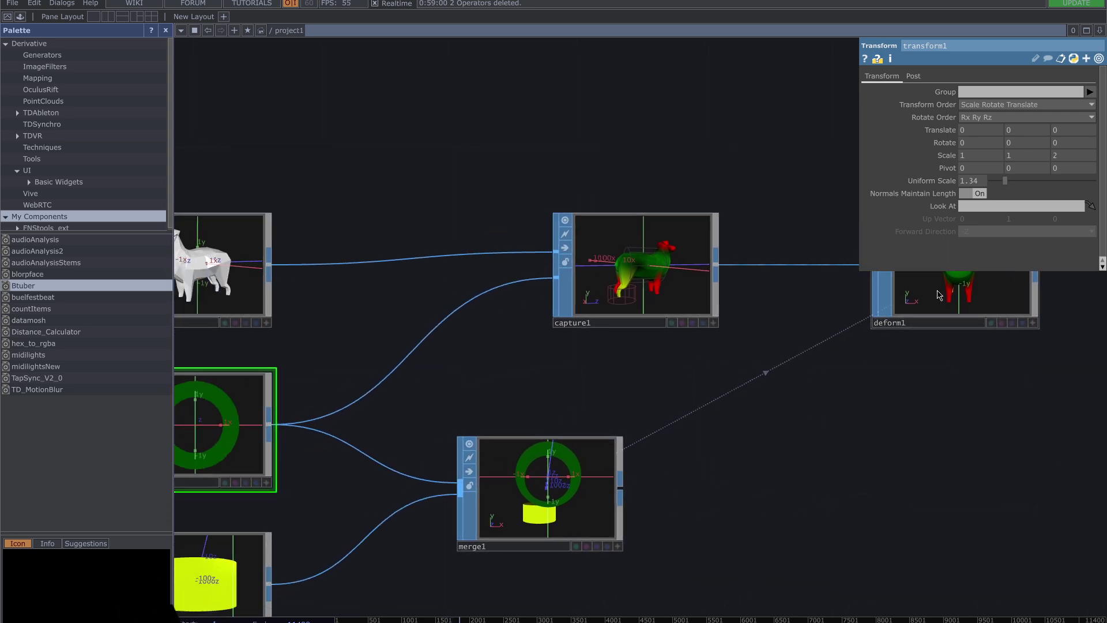
pyautogui.moveTo(939, 294); pyautogui.dragTo(674, 444)
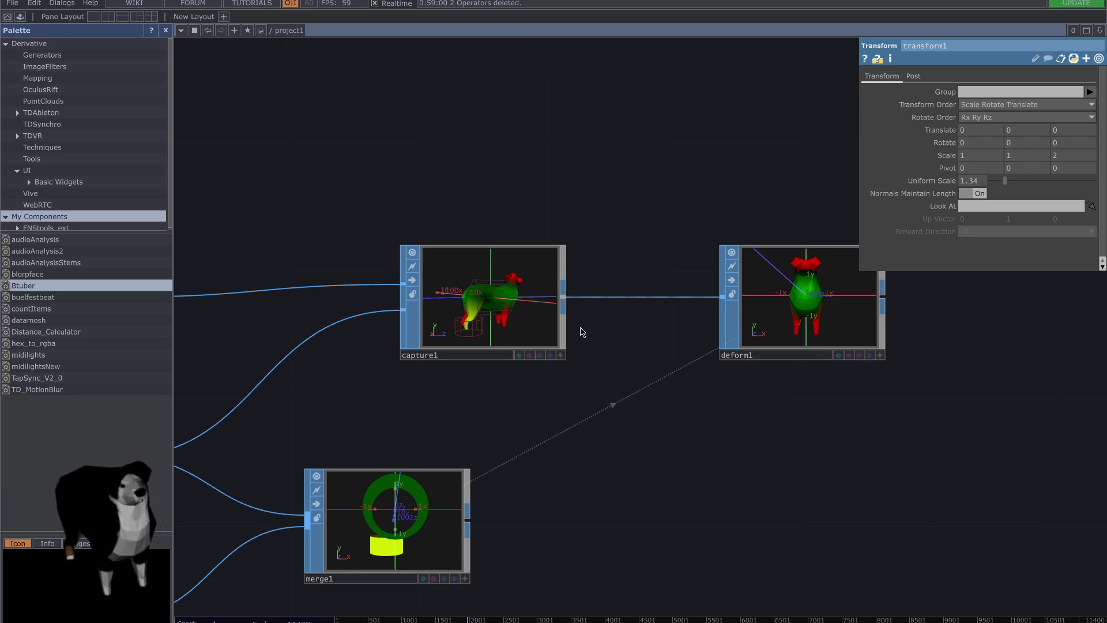
pyautogui.scroll(-3, 697, 473)
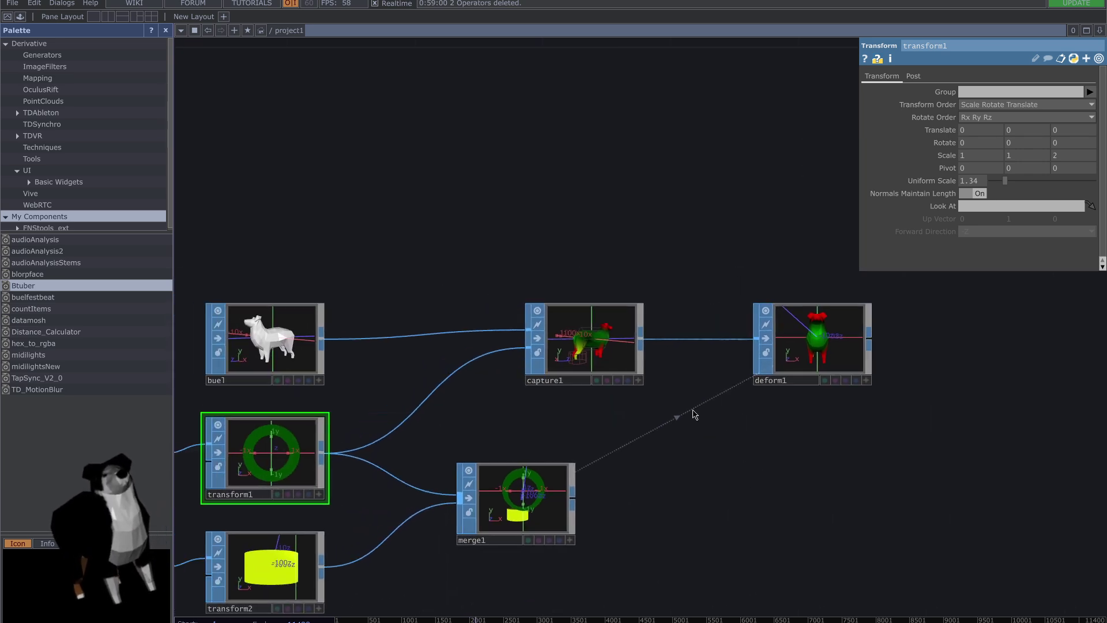
pyautogui.scroll(5, 643, 352)
pyautogui.scroll(-2, 643, 352)
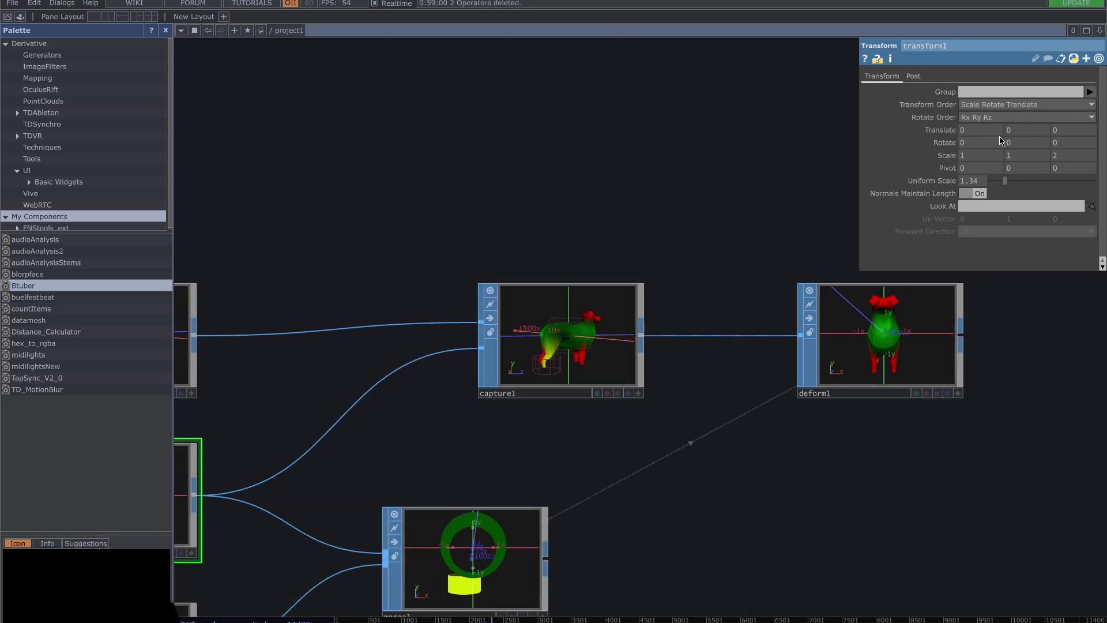
pyautogui.moveTo(429, 460); pyautogui.dragTo(695, 379)
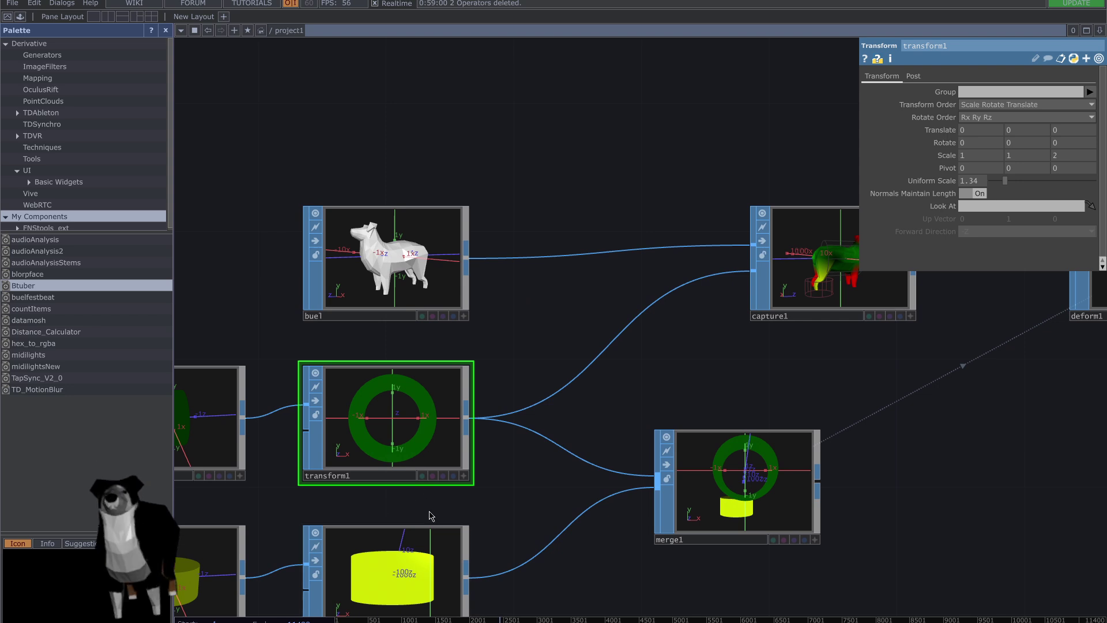
pyautogui.moveTo(597, 429); pyautogui.dragTo(342, 512)
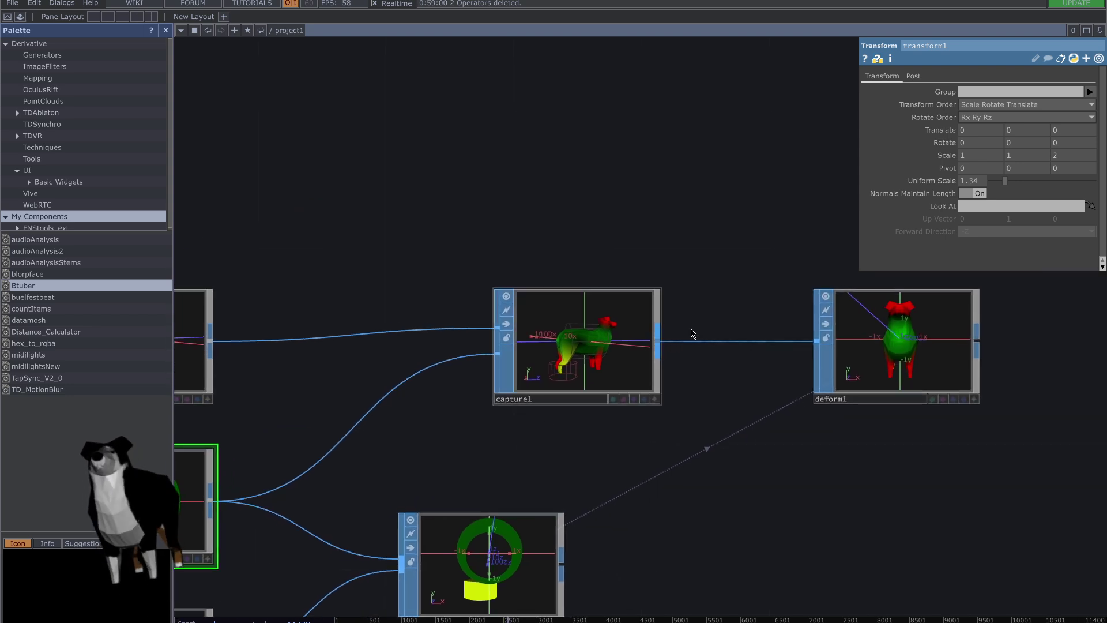
pyautogui.moveTo(1034, 136); pyautogui.dragTo(1043, 118)
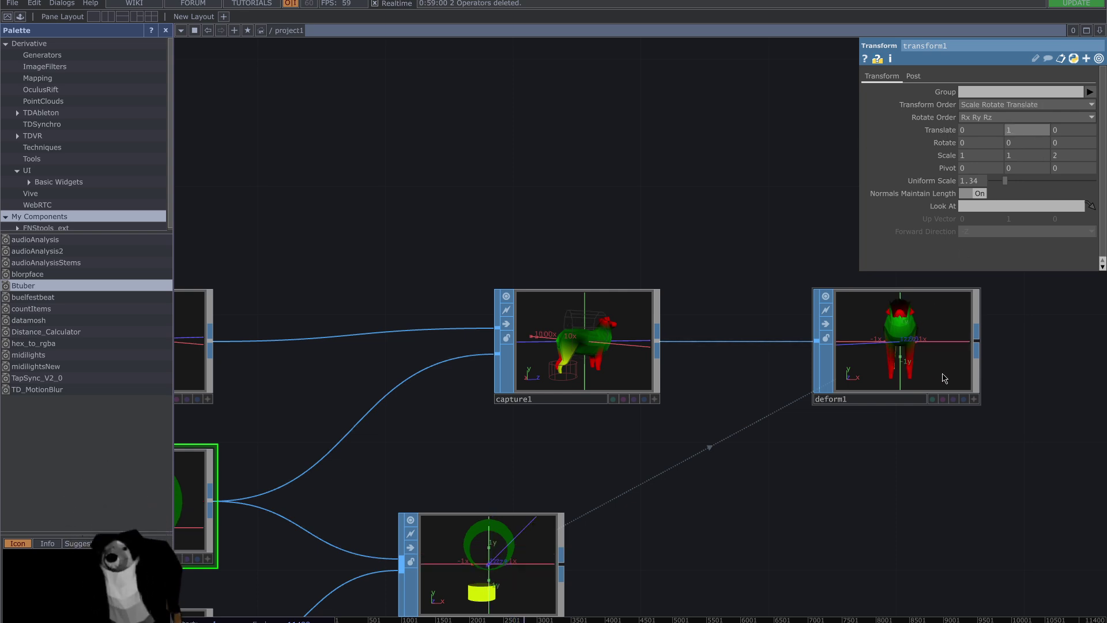
# Step: Activate the deform1 viewer, turn the dog to a side view, and return transform1's Translate Y to 0
pyautogui.click(974, 398)
pyautogui.moveTo(948, 373); pyautogui.dragTo(918, 361)
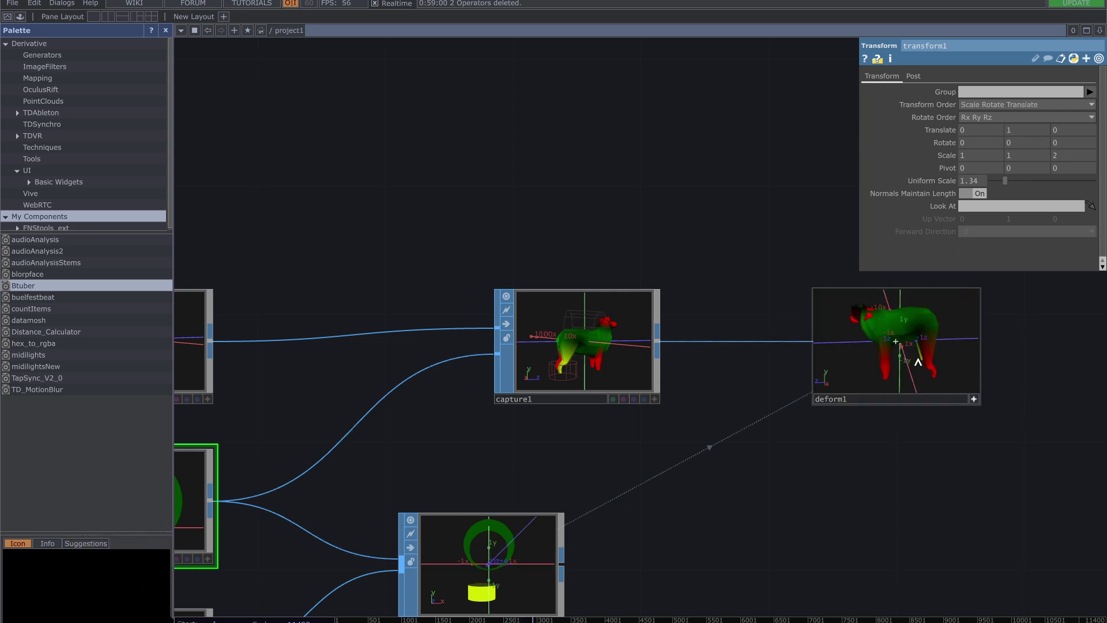
pyautogui.moveTo(1029, 129)
pyautogui.mouseDown(button='middle')
pyautogui.moveTo(1029, 118)
pyautogui.moveTo(1060, 119)
pyautogui.moveTo(1027, 108)
pyautogui.mouseUp(button='middle')
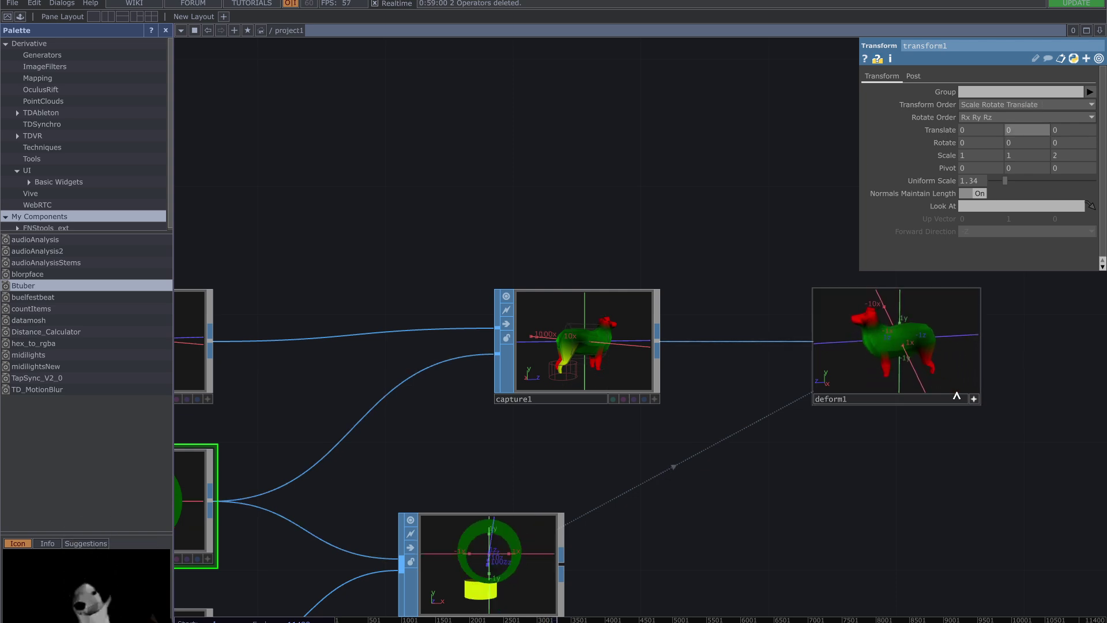
# Step: Orbit the deform1 viewer around to the yellow hind leg and deactivate the viewer
pyautogui.scroll(2, 1001, 343)
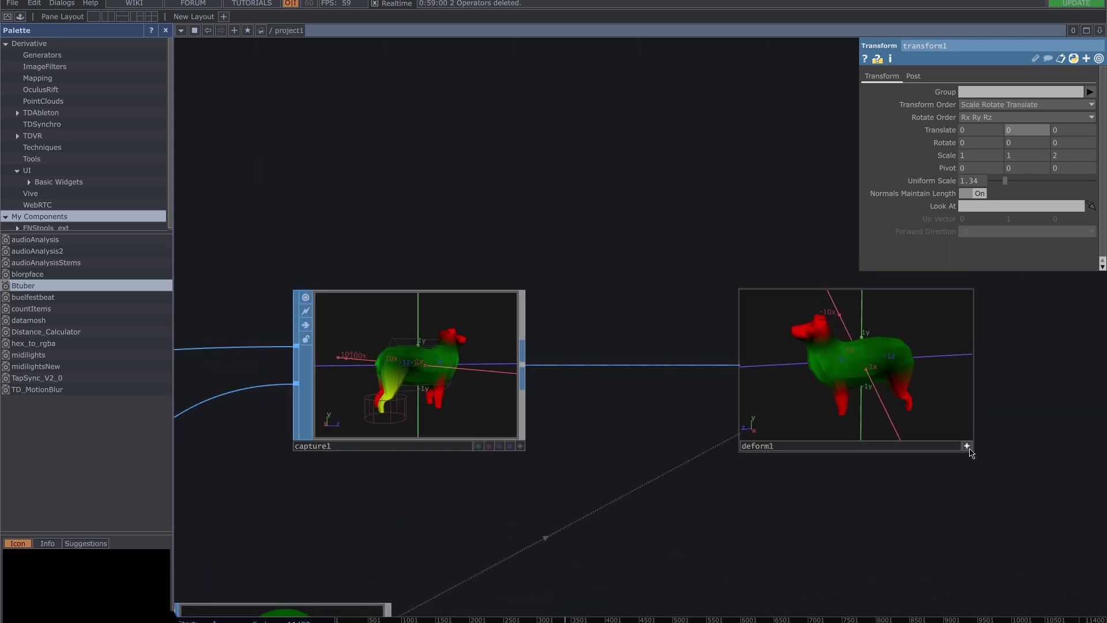
pyautogui.moveTo(946, 408); pyautogui.dragTo(842, 408)
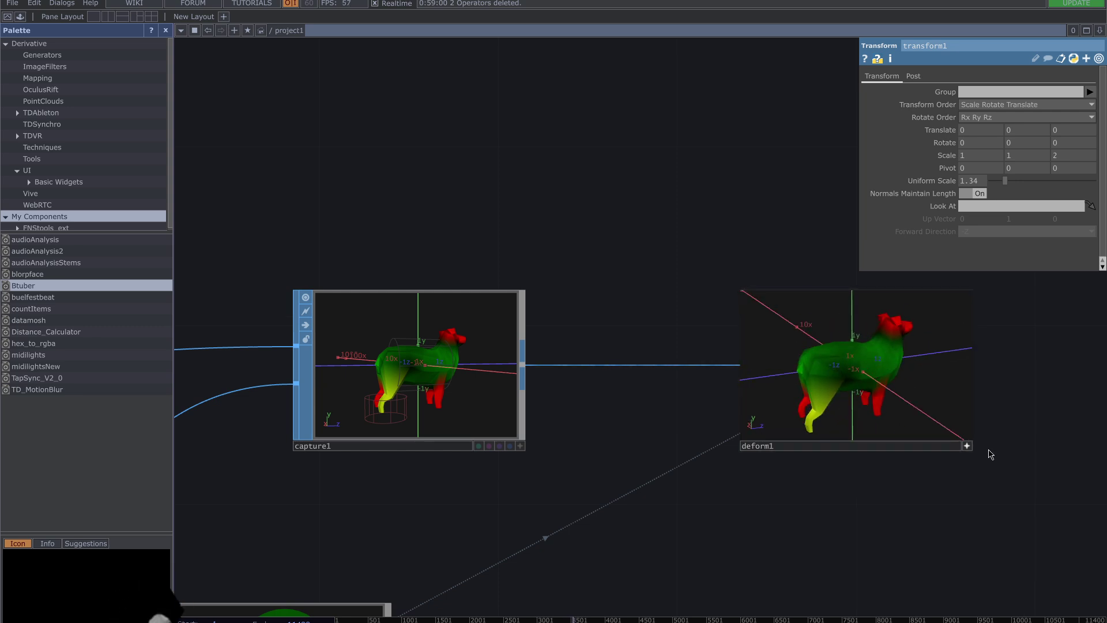
pyautogui.click(967, 446)
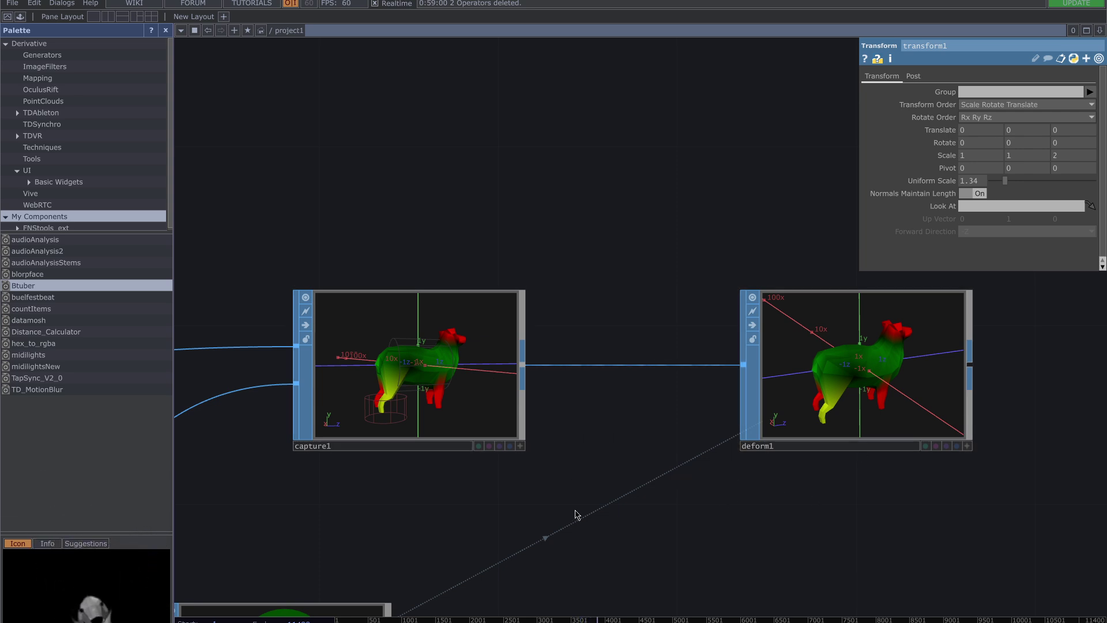
# Step: Select transform2 and examine the network from the capture regions through merge1 to the deformed dog
pyautogui.moveTo(609, 488); pyautogui.dragTo(817, 343)
pyautogui.moveTo(202, 422); pyautogui.dragTo(589, 351)
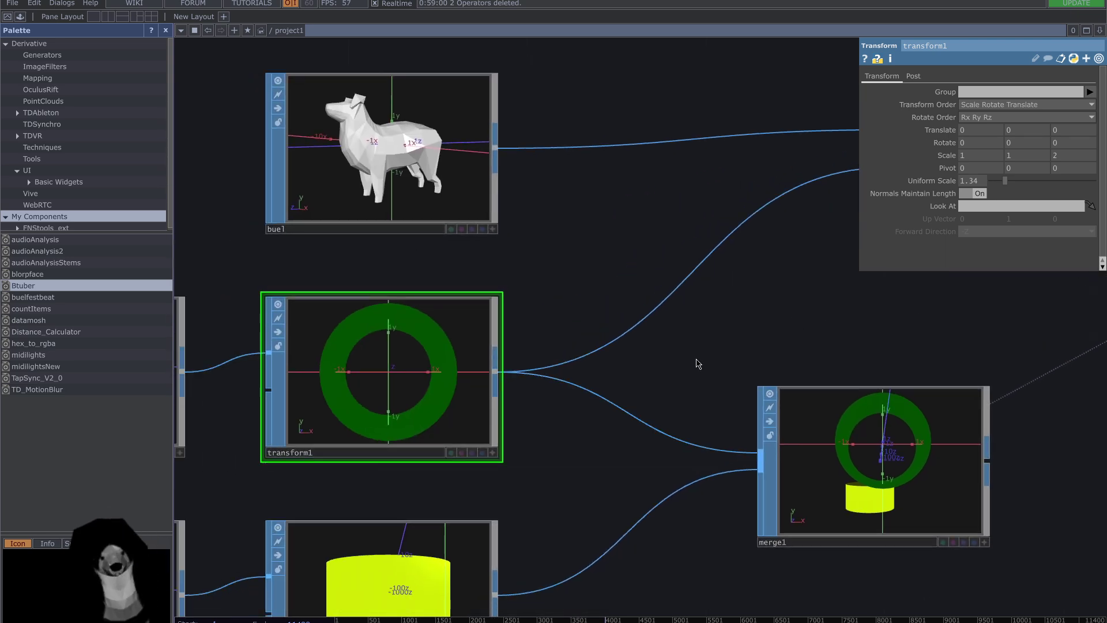
pyautogui.moveTo(697, 364); pyautogui.dragTo(494, 420)
pyautogui.moveTo(802, 433); pyautogui.dragTo(755, 340)
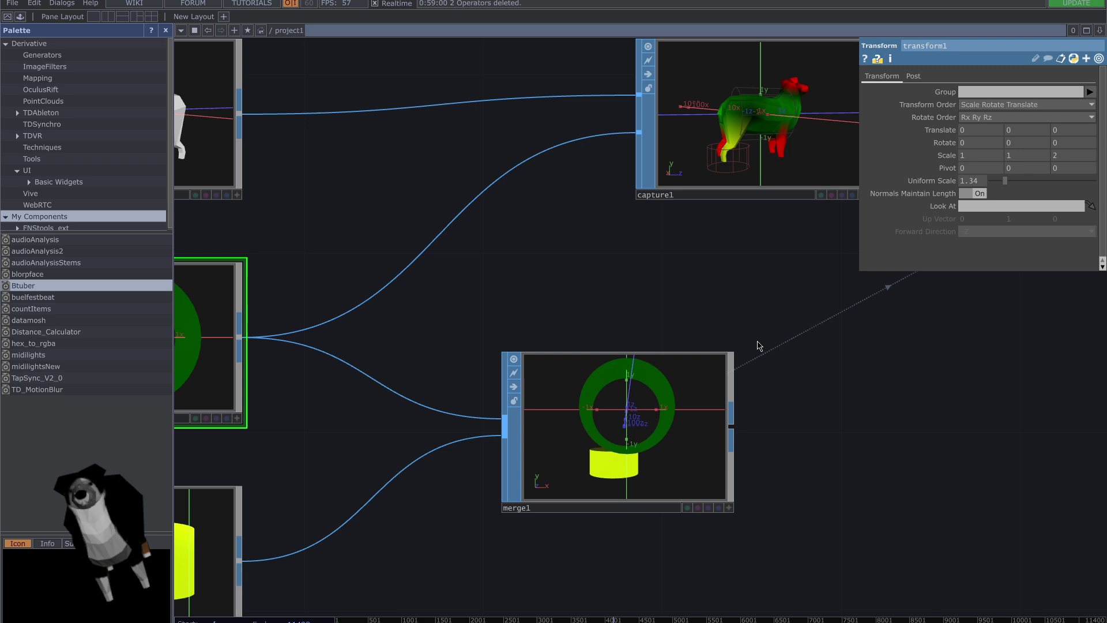
pyautogui.scroll(-3, 738, 321)
pyautogui.click(444, 430)
pyautogui.moveTo(837, 463); pyautogui.dragTo(771, 480)
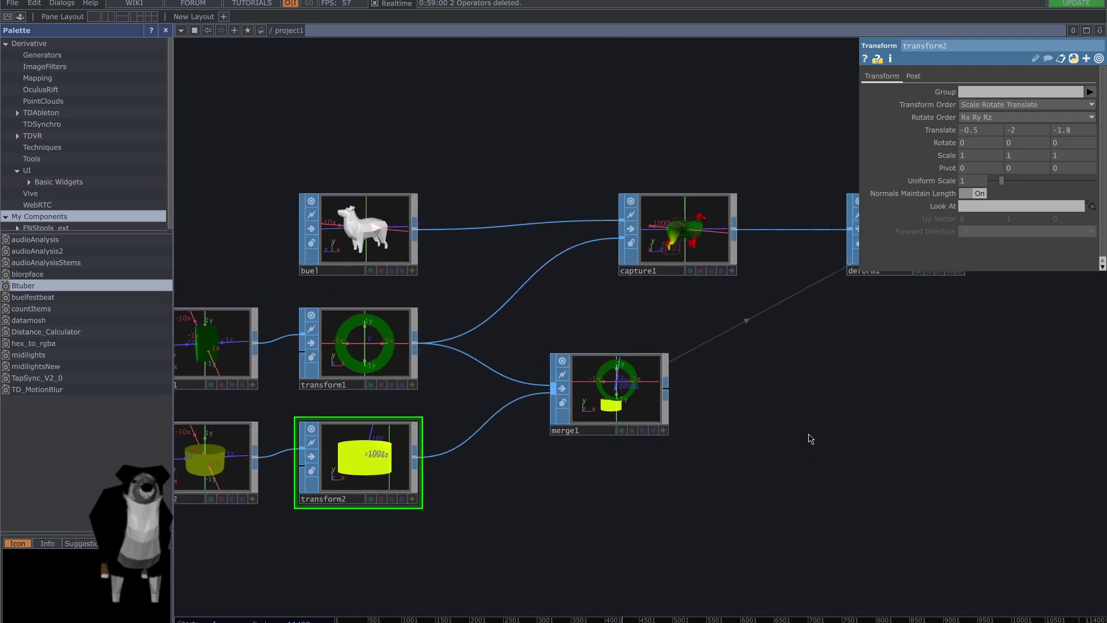
pyautogui.moveTo(796, 354); pyautogui.dragTo(786, 437)
pyautogui.scroll(2, 778, 353)
pyautogui.moveTo(795, 362); pyautogui.dragTo(931, 321)
pyautogui.scroll(1, 934, 305)
pyautogui.scroll(2, 471, 208)
pyautogui.moveTo(471, 208); pyautogui.dragTo(892, 402)
pyautogui.moveTo(685, 263); pyautogui.dragTo(334, 128)
pyautogui.scroll(-1, 351, 225)
pyautogui.scroll(-2, 712, 349)
pyautogui.moveTo(792, 512); pyautogui.dragTo(751, 379)
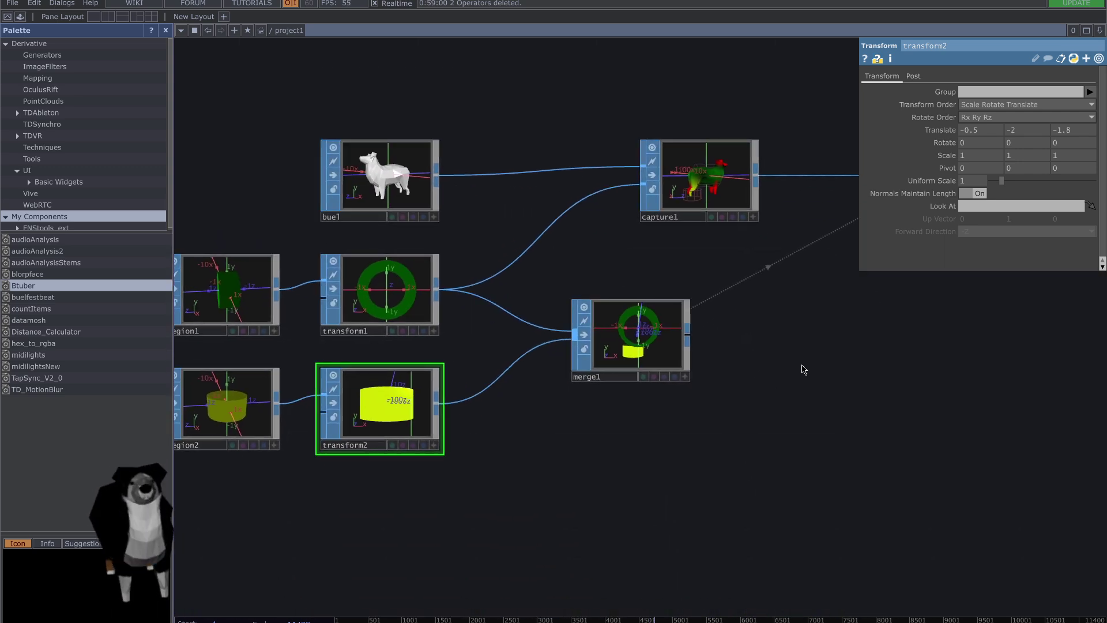
# Step: Test the hind-leg region on the deformed dog by setting transform2's Rotate X to 80, and return it to 0
pyautogui.scroll(3, 436, 427)
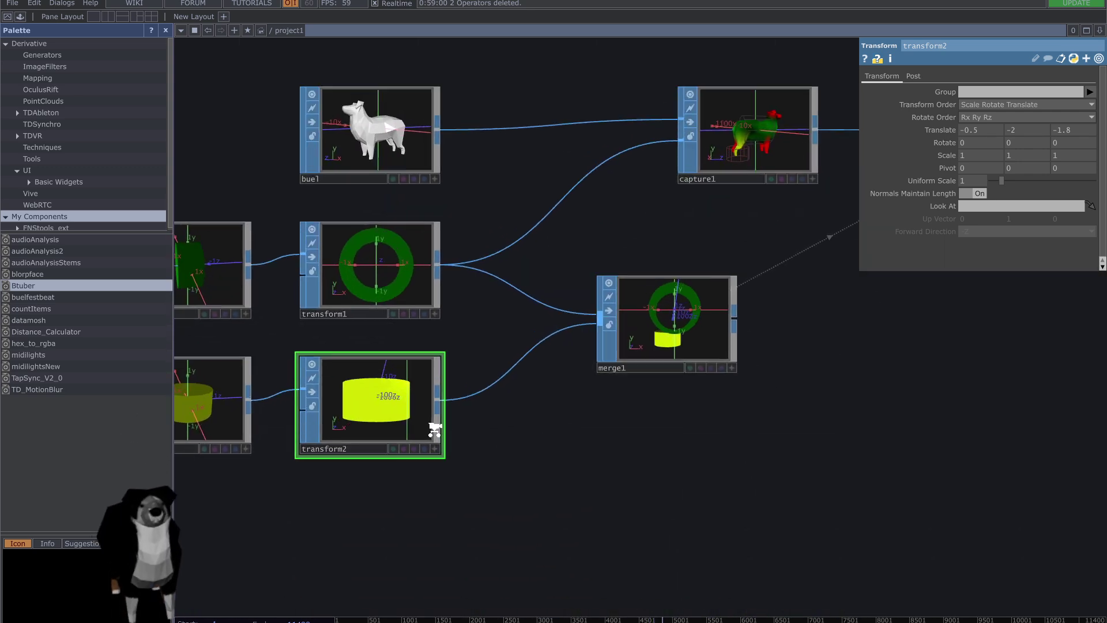
pyautogui.scroll(-3, 554, 417)
pyautogui.moveTo(652, 479); pyautogui.dragTo(519, 534)
pyautogui.scroll(-1, 519, 534)
pyautogui.scroll(4, 769, 435)
pyautogui.scroll(1, 764, 408)
pyautogui.moveTo(741, 389); pyautogui.dragTo(680, 512)
pyautogui.scroll(5, 991, 310)
pyautogui.moveTo(984, 336); pyautogui.dragTo(991, 459)
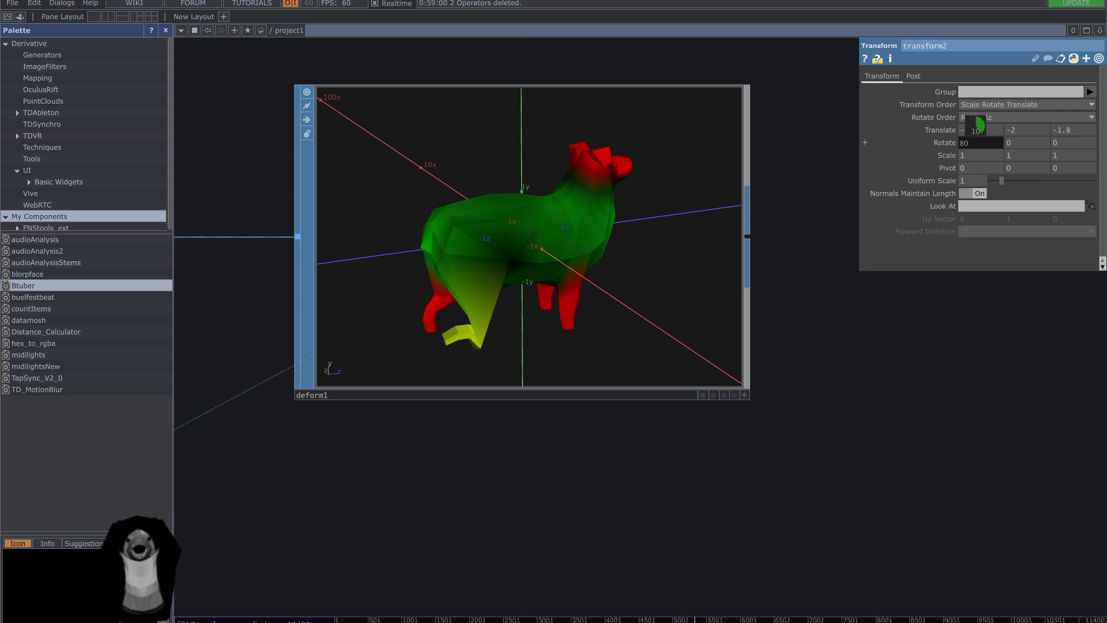
pyautogui.moveTo(975, 125); pyautogui.dragTo(929, 126)
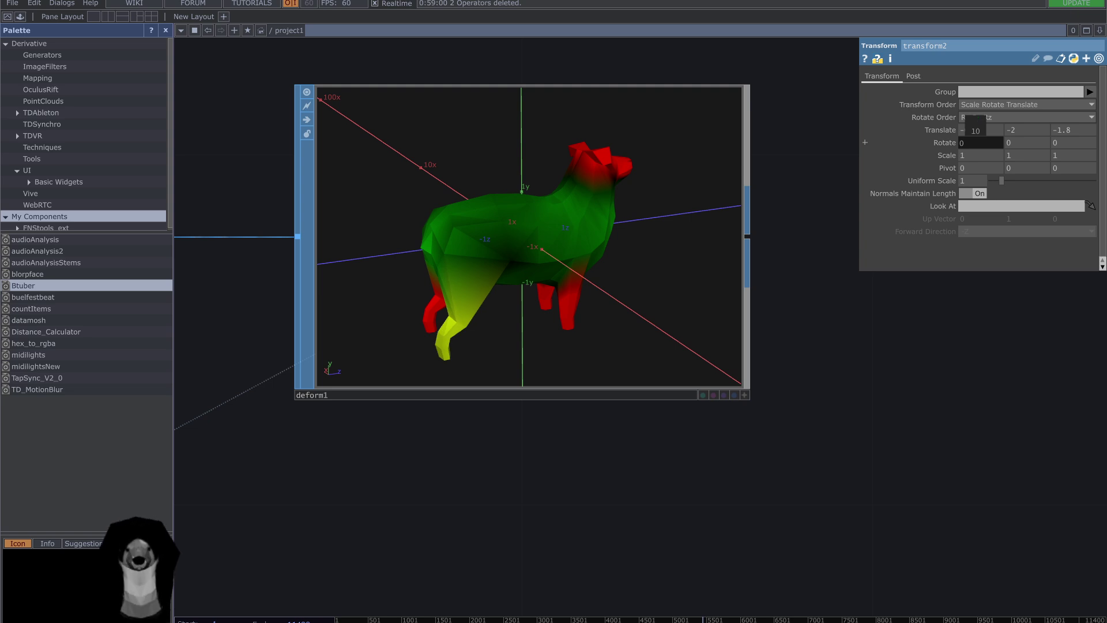
# Step: Disconnect the wire running from transform1 to capture1's second input
pyautogui.moveTo(898, 401); pyautogui.dragTo(1009, 335)
pyautogui.scroll(-5, 780, 311)
pyautogui.moveTo(593, 449); pyautogui.dragTo(829, 396)
pyautogui.moveTo(318, 432); pyautogui.dragTo(448, 391)
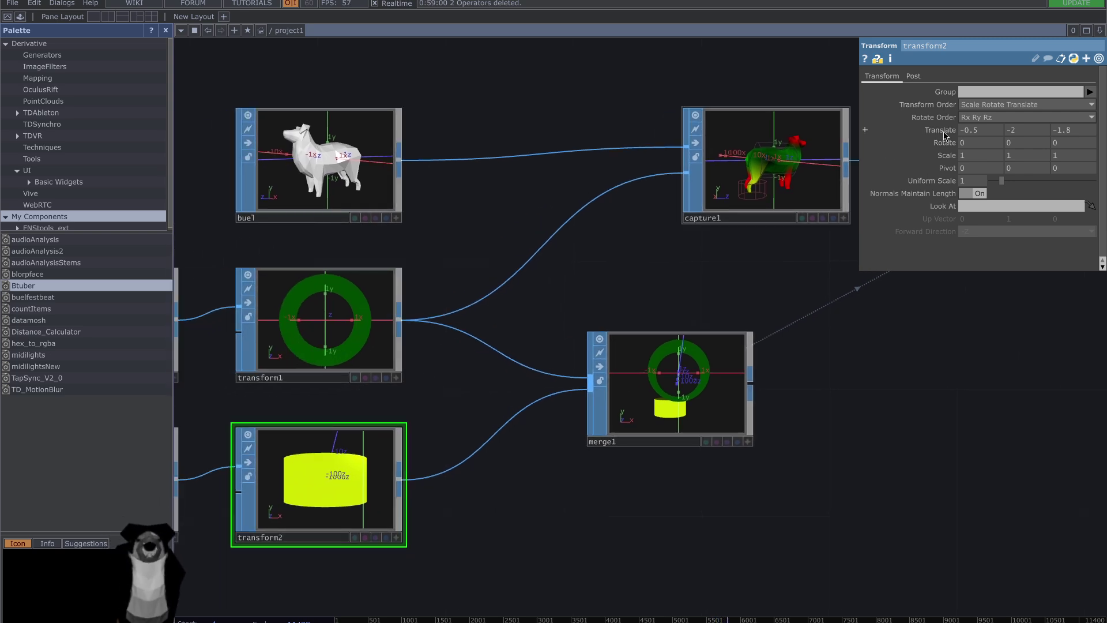
pyautogui.moveTo(811, 283); pyautogui.dragTo(586, 383)
pyautogui.moveTo(687, 465); pyautogui.dragTo(708, 436)
pyautogui.moveTo(741, 369); pyautogui.dragTo(606, 474)
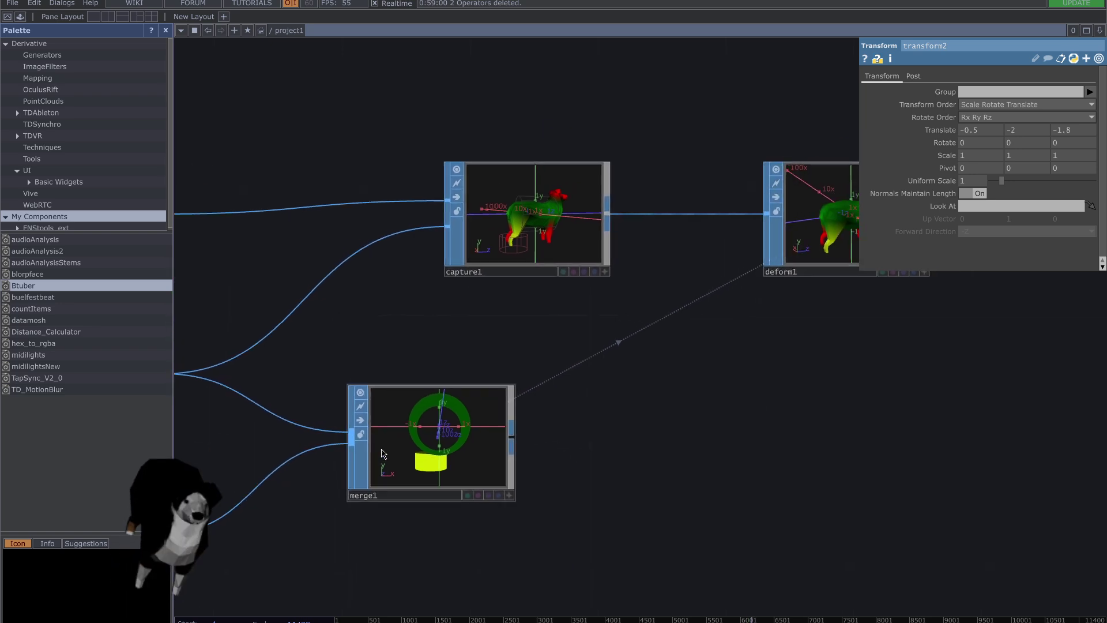
pyautogui.moveTo(816, 355); pyautogui.dragTo(940, 311)
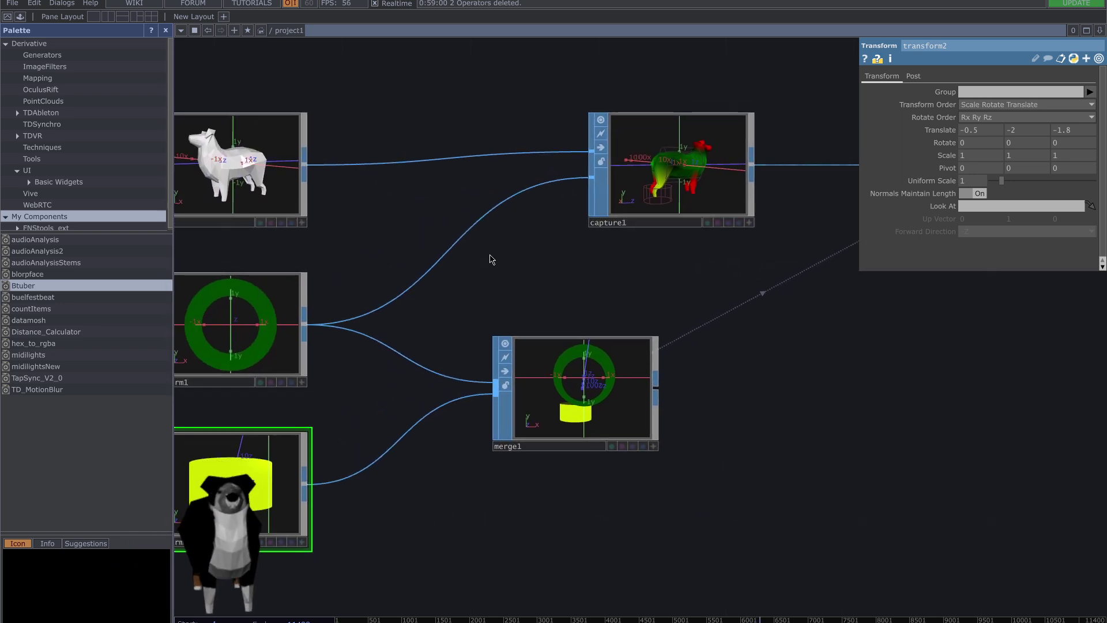
pyautogui.moveTo(491, 258); pyautogui.dragTo(544, 315)
pyautogui.rightClick(496, 318)
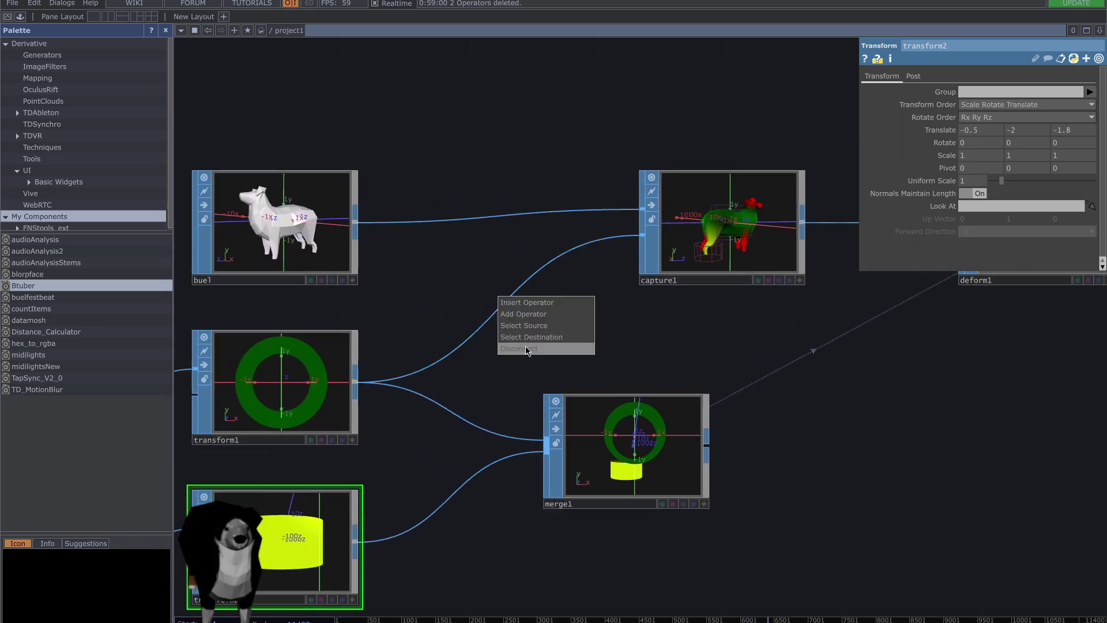
pyautogui.click(526, 349)
# Step: Examine the dotted reference line between merge1 and deform1 and the open second input of capture1
pyautogui.hscroll(10, 586, 341)
pyautogui.scroll(1, 586, 341)
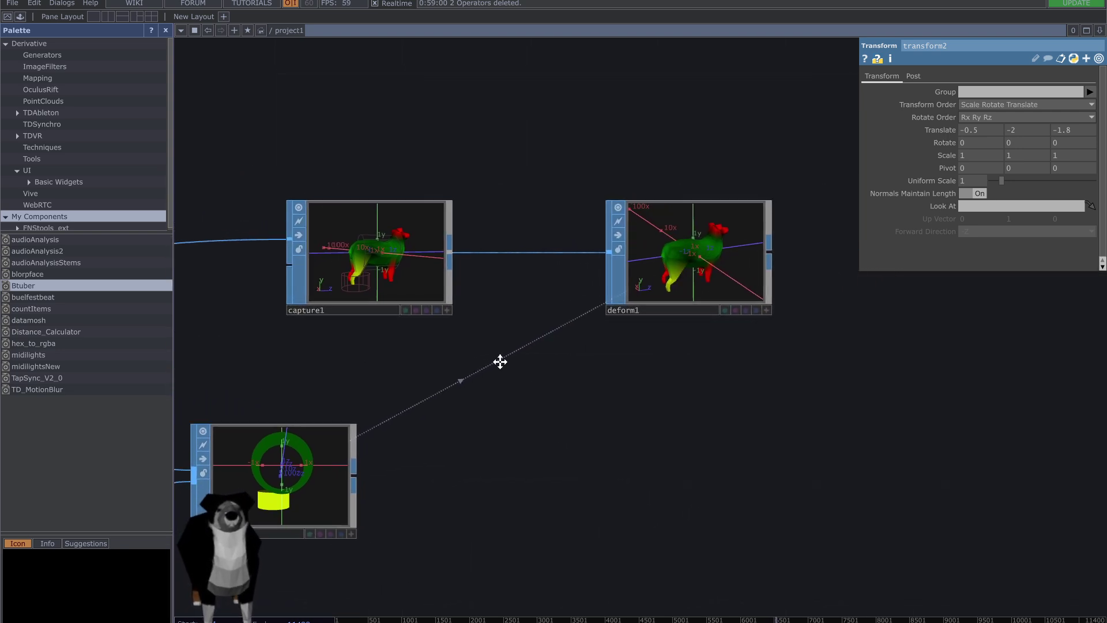
pyautogui.moveTo(500, 362); pyautogui.dragTo(574, 366)
pyautogui.moveTo(755, 443); pyautogui.dragTo(862, 476)
pyautogui.moveTo(670, 378); pyautogui.dragTo(675, 281)
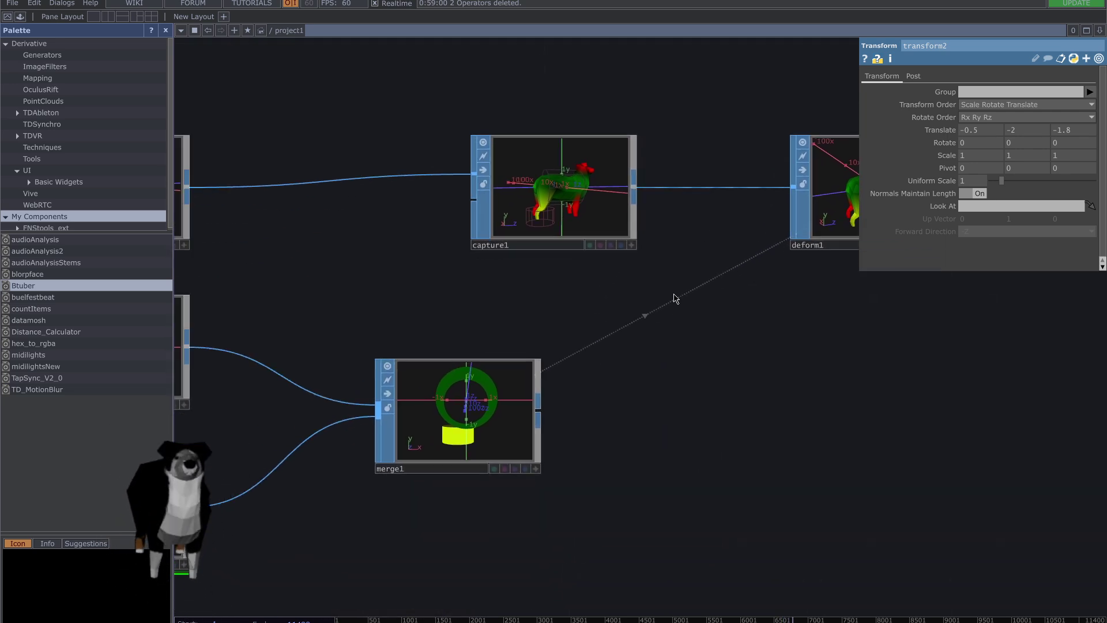
pyautogui.hscroll(-6, 649, 336)
pyautogui.scroll(2, 650, 336)
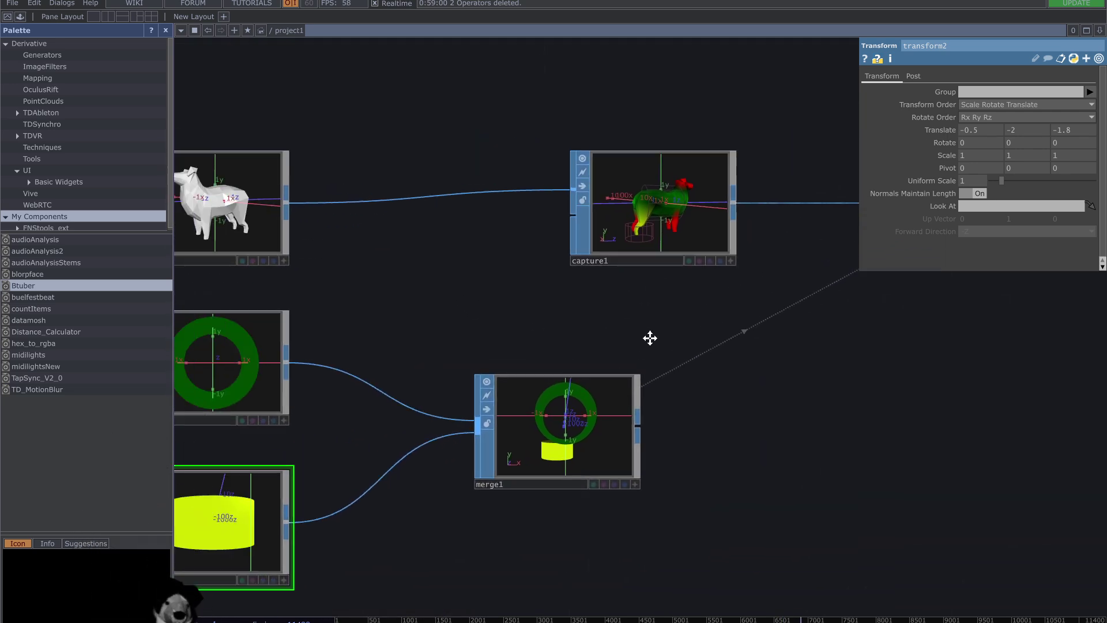
pyautogui.hscroll(4, 541, 369)
pyautogui.moveTo(369, 393); pyautogui.dragTo(377, 330)
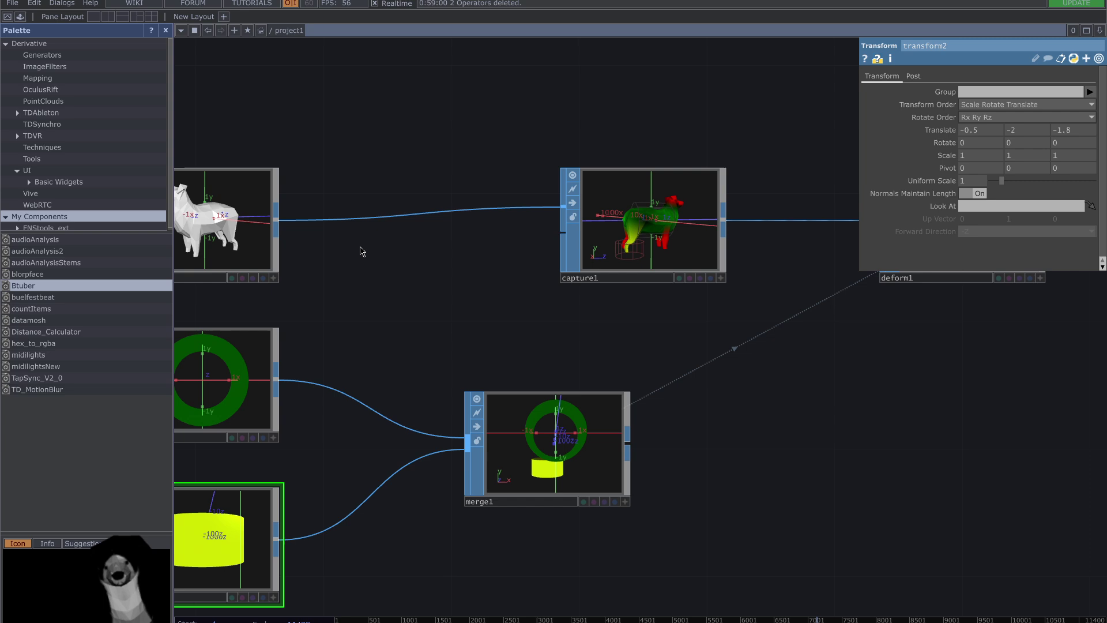
# Step: Select deform1 and examine its parameters, its deformed dog and its links to capture1 and merge1
pyautogui.moveTo(634, 351); pyautogui.dragTo(358, 376)
pyautogui.click(670, 244)
pyautogui.moveTo(662, 368); pyautogui.dragTo(511, 382)
pyautogui.hscroll(-6, 502, 388)
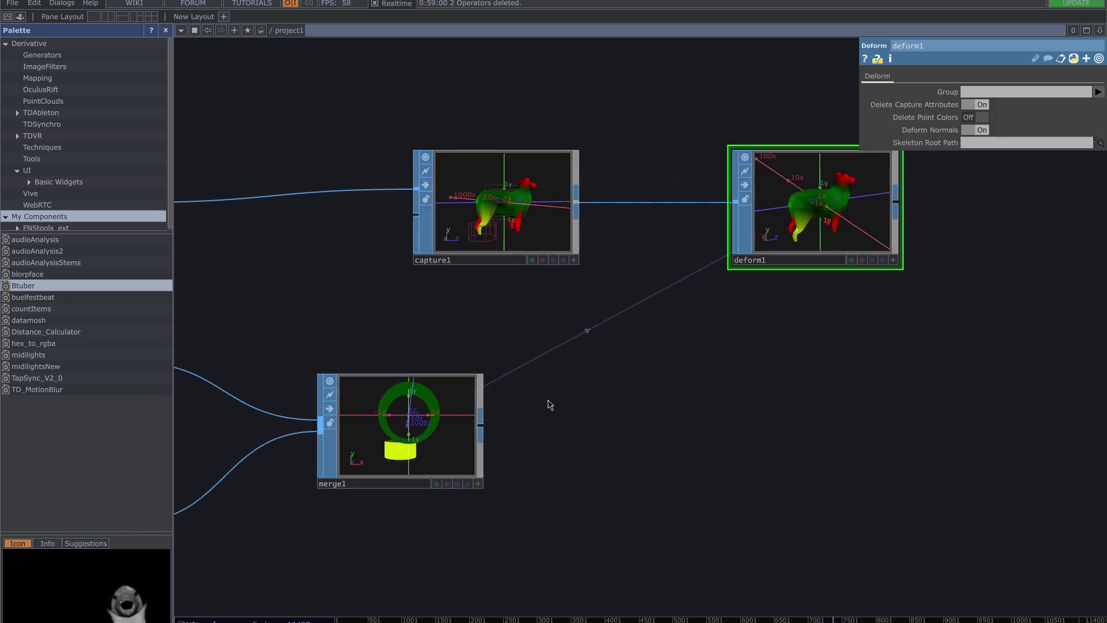
pyautogui.hscroll(-6, 988, 363)
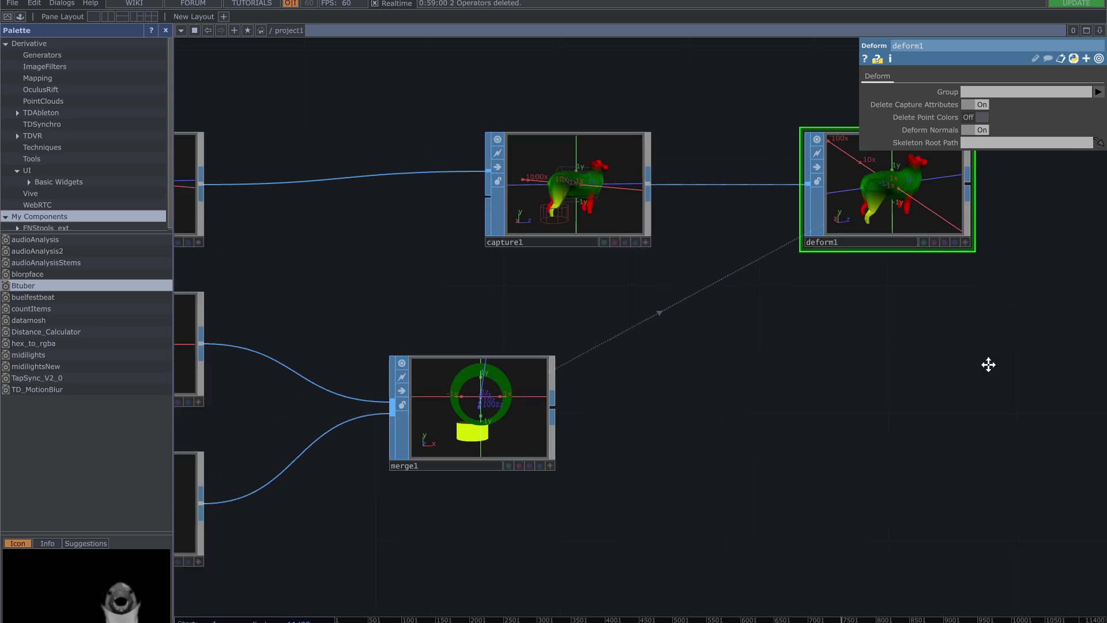
pyautogui.hscroll(5, 995, 363)
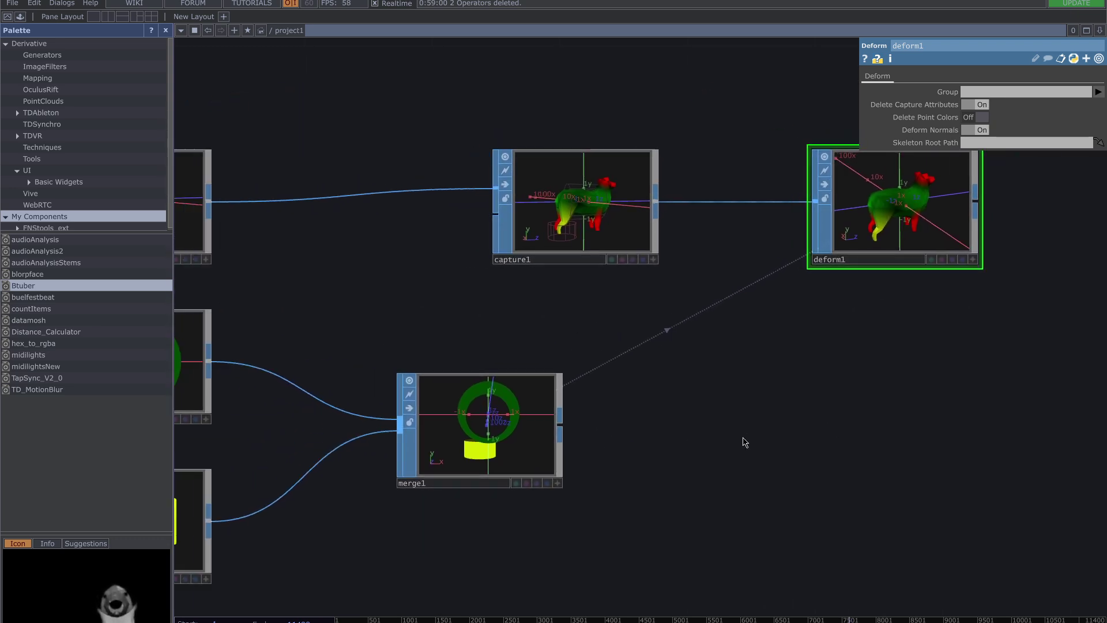
pyautogui.moveTo(803, 283); pyautogui.dragTo(590, 394)
pyautogui.scroll(5, 678, 357)
pyautogui.scroll(-5, 676, 356)
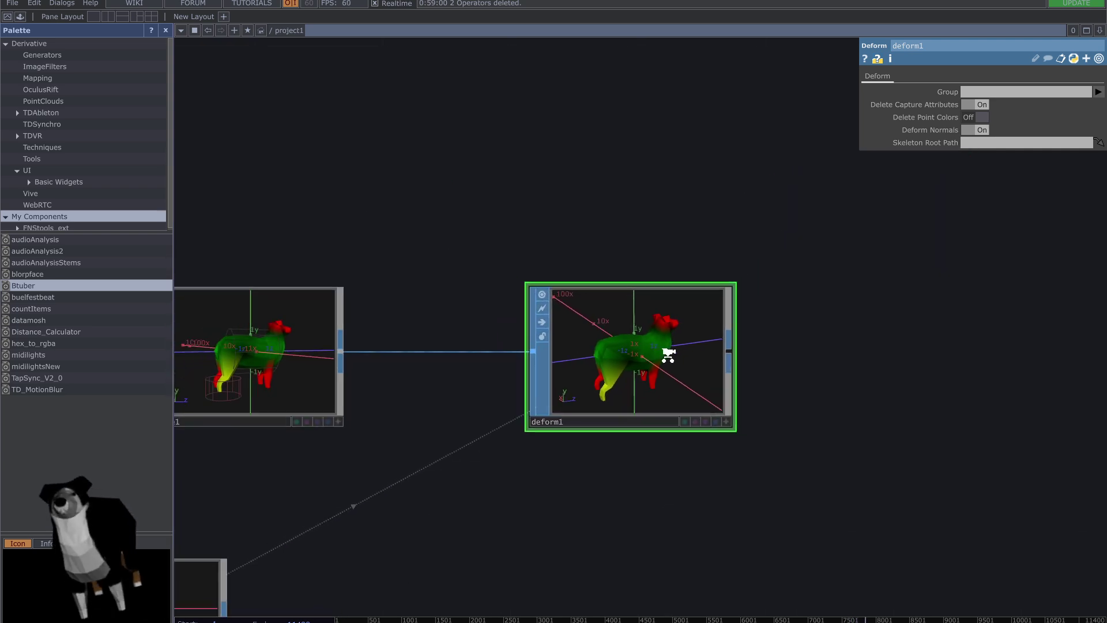
pyautogui.moveTo(665, 432); pyautogui.dragTo(962, 353)
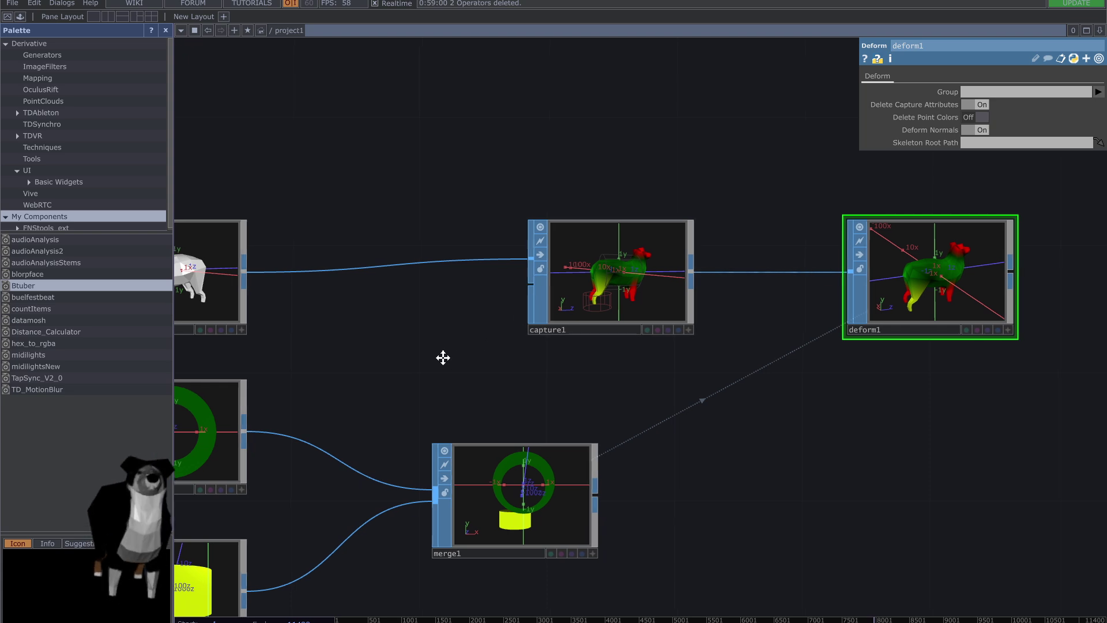
# Step: Examine the network links from buel, transform1 and transform2 through merge1 and capture1 to deform1
pyautogui.hscroll(1, 430, 366)
pyautogui.hscroll(-4, 651, 484)
pyautogui.scroll(-3, 651, 484)
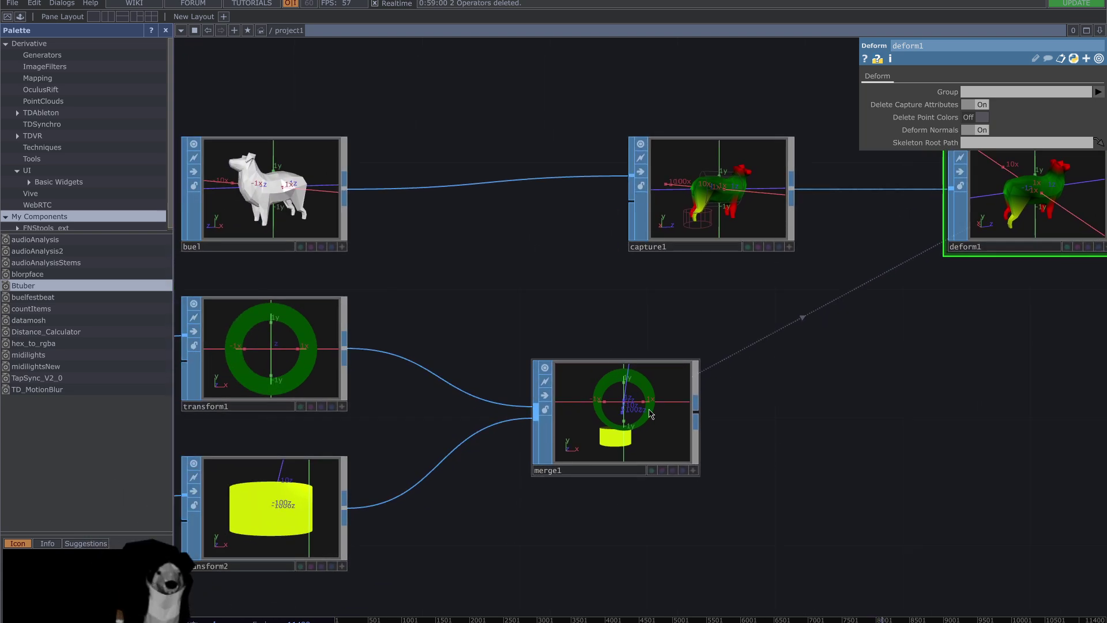
pyautogui.hscroll(5, 578, 489)
pyautogui.scroll(2, 578, 489)
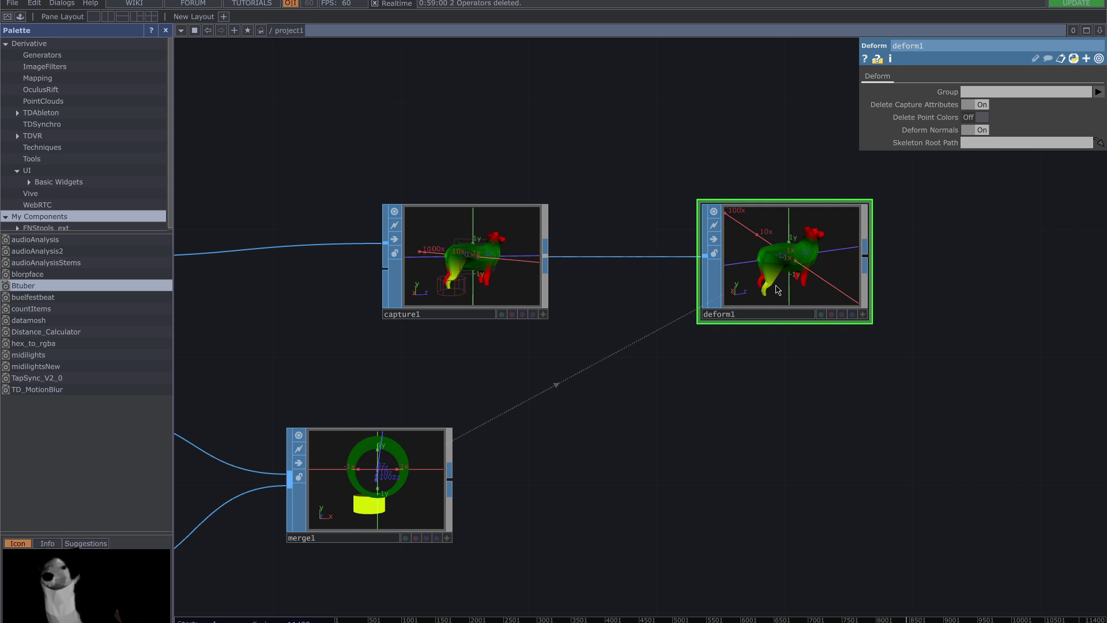
pyautogui.moveTo(634, 447); pyautogui.dragTo(1062, 312)
pyautogui.moveTo(610, 465); pyautogui.dragTo(539, 498)
pyautogui.moveTo(598, 521); pyautogui.dragTo(394, 519)
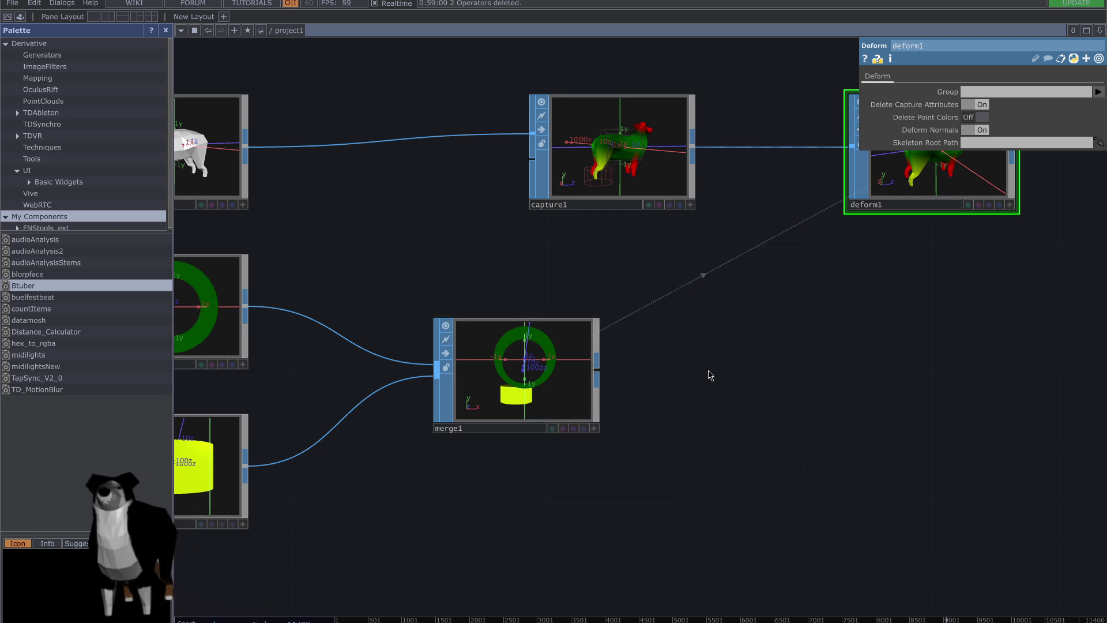
pyautogui.moveTo(769, 372); pyautogui.dragTo(864, 426)
# Step: Select capture1 and examine its parameters and its links to buel and deform1
pyautogui.click(693, 200)
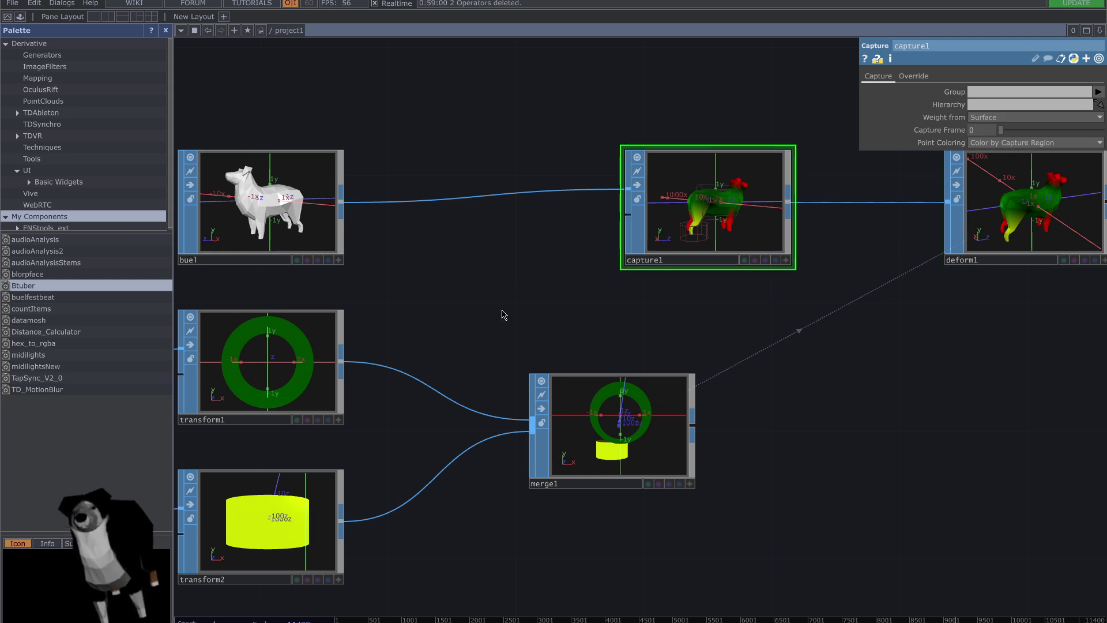
pyautogui.moveTo(948, 376); pyautogui.dragTo(945, 343)
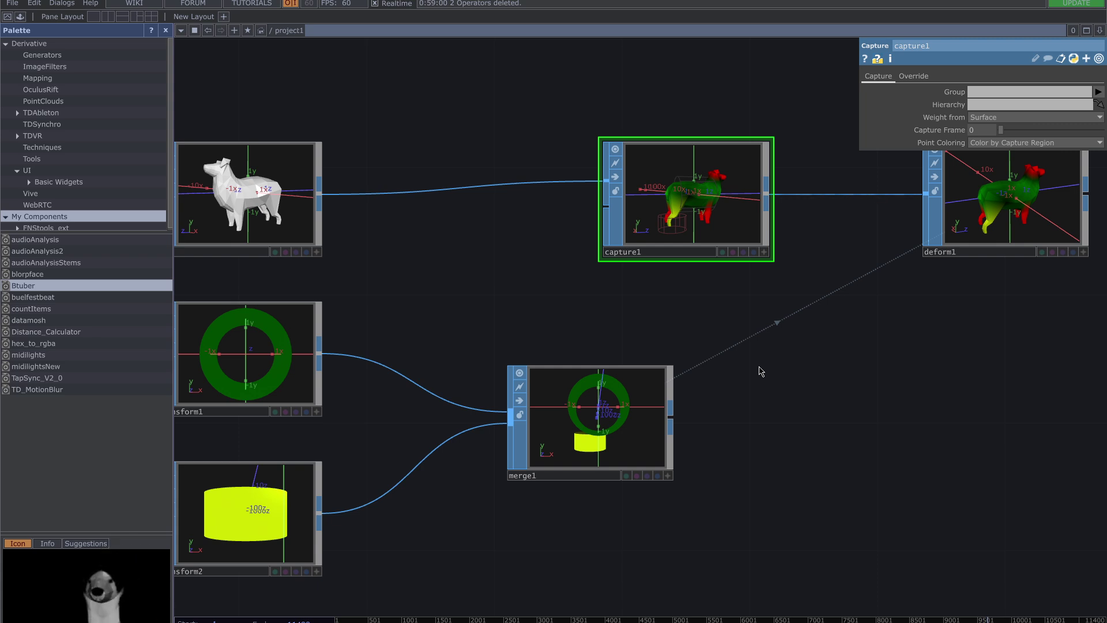
pyautogui.moveTo(718, 405); pyautogui.dragTo(714, 458)
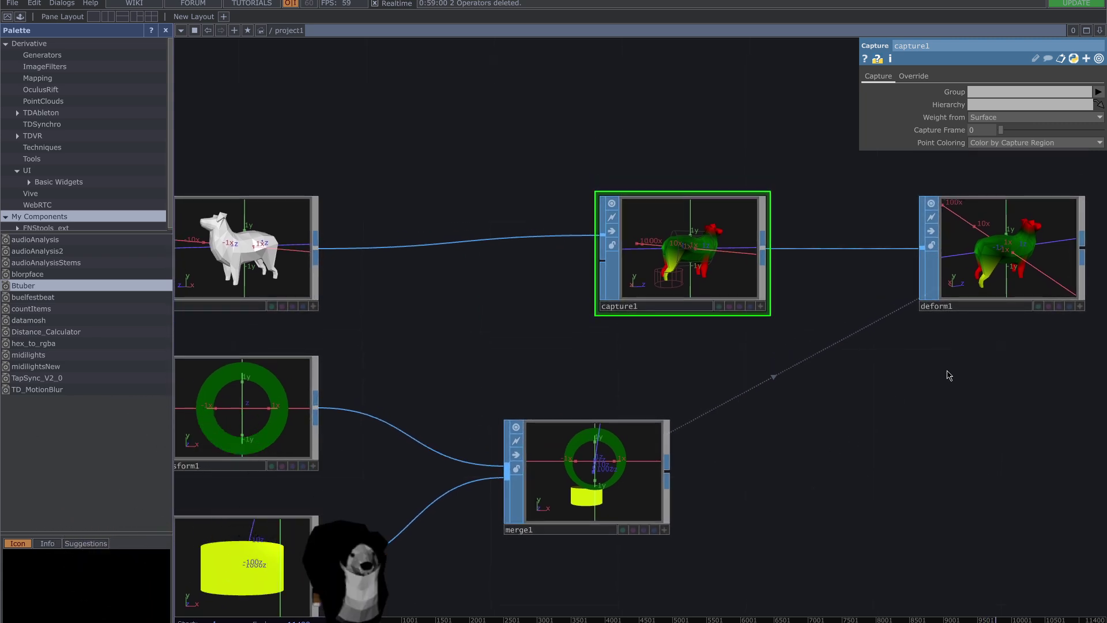
# Step: Set transform1's Uniform Scale to 1.18 and inspect the deformed dog in deform1 up close
pyautogui.moveTo(630, 339); pyautogui.dragTo(868, 257)
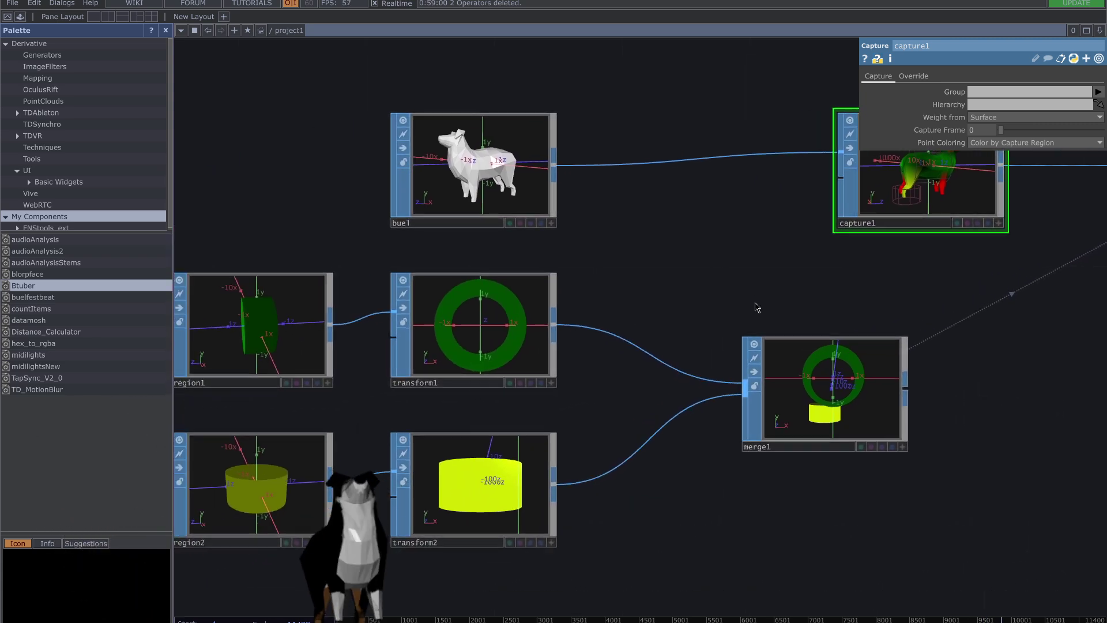
pyautogui.click(479, 372)
pyautogui.hscroll(8, 748, 244)
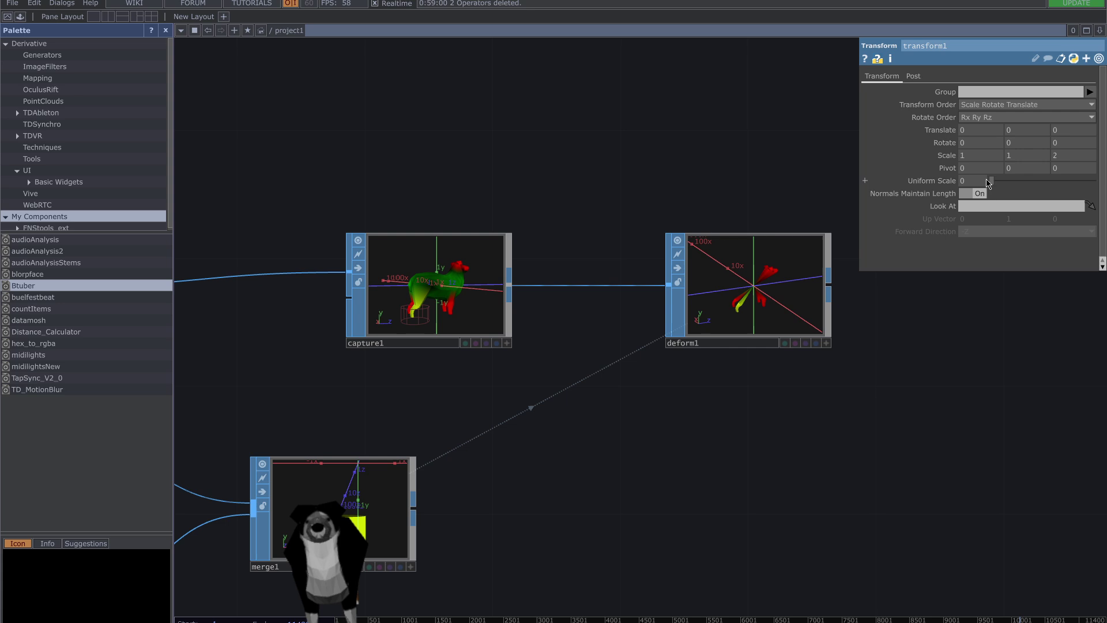
pyautogui.moveTo(988, 183); pyautogui.dragTo(1019, 188)
pyautogui.scroll(4, 904, 328)
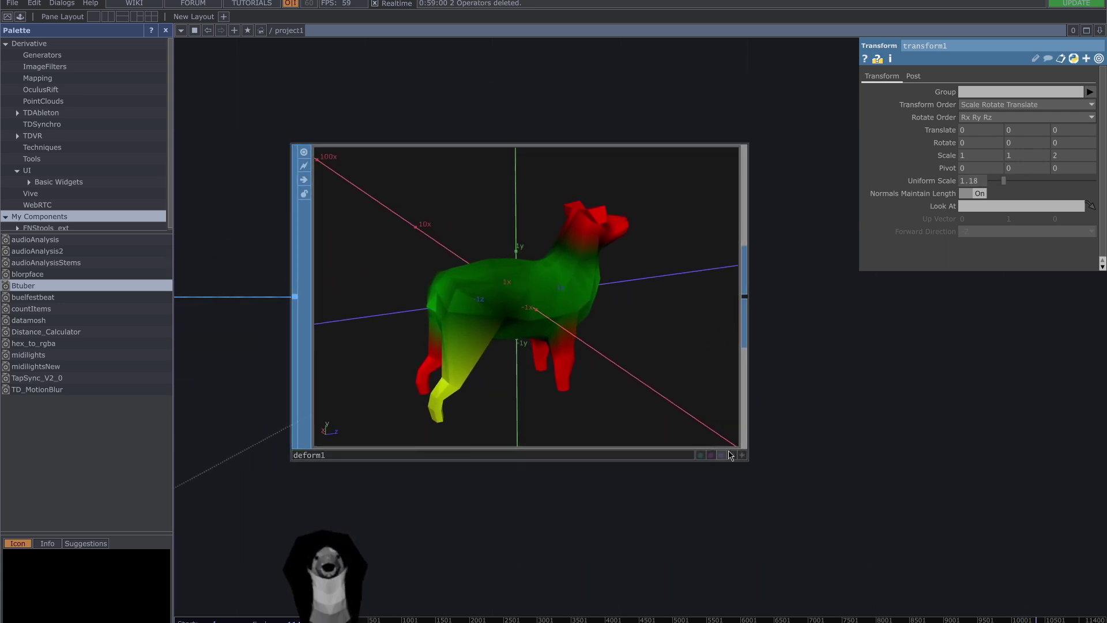
# Step: Examine the dotted link from merge1 to deform1 and the wire that can be started at capture1's second input
pyautogui.moveTo(674, 484); pyautogui.dragTo(951, 297)
pyautogui.scroll(-4, 626, 429)
pyautogui.moveTo(635, 413); pyautogui.dragTo(823, 294)
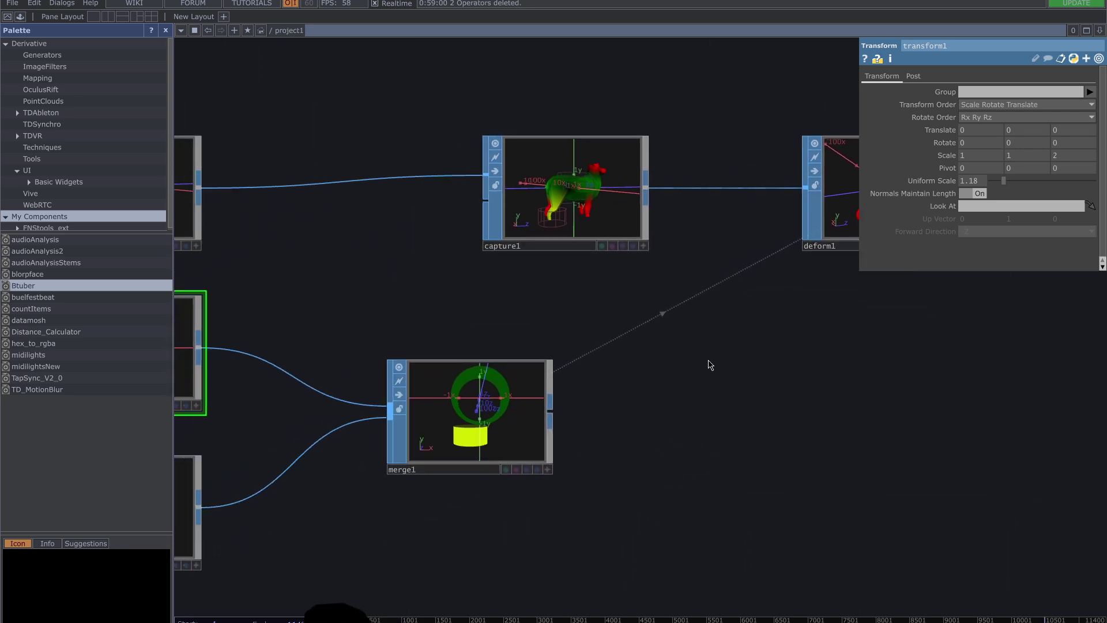
pyautogui.moveTo(711, 397); pyautogui.dragTo(923, 398)
pyautogui.moveTo(522, 317); pyautogui.dragTo(197, 386)
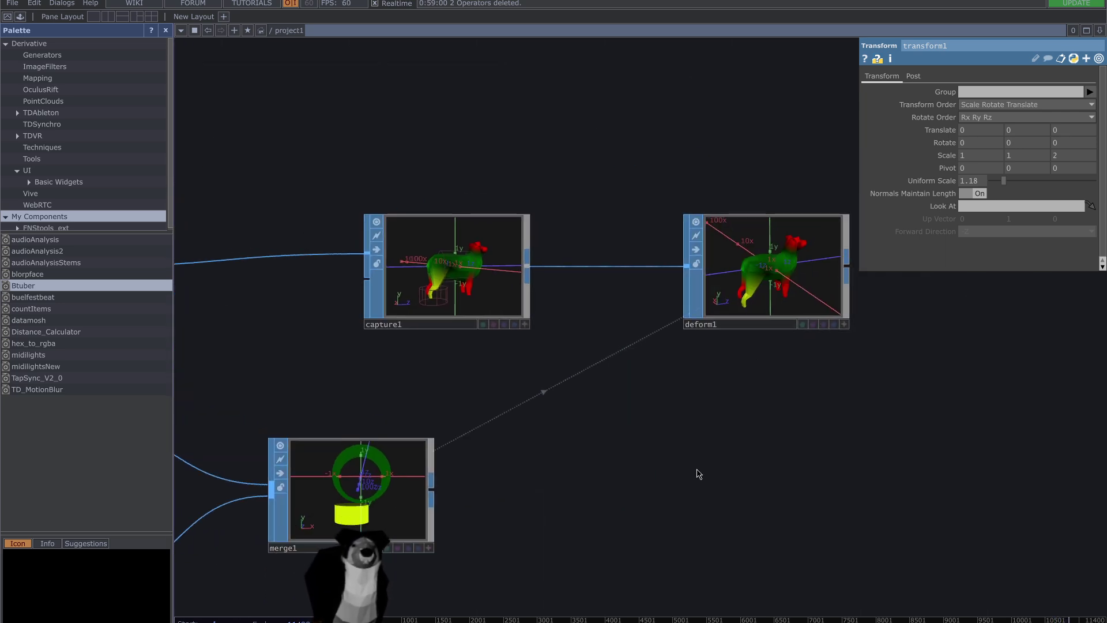
pyautogui.moveTo(652, 488); pyautogui.dragTo(787, 480)
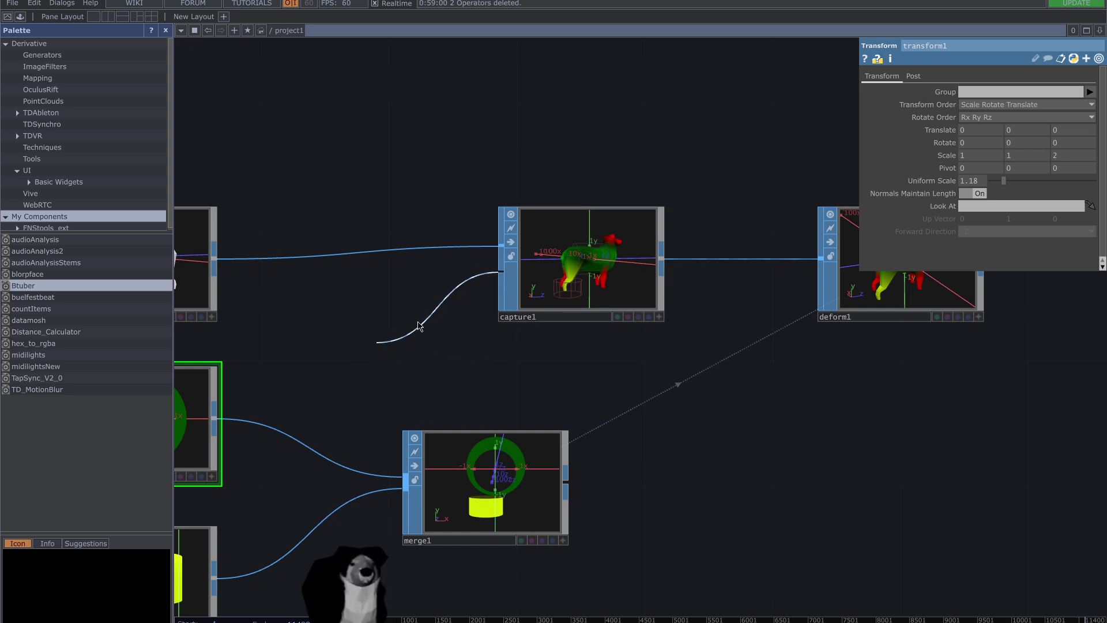
pyautogui.moveTo(836, 406); pyautogui.dragTo(511, 417)
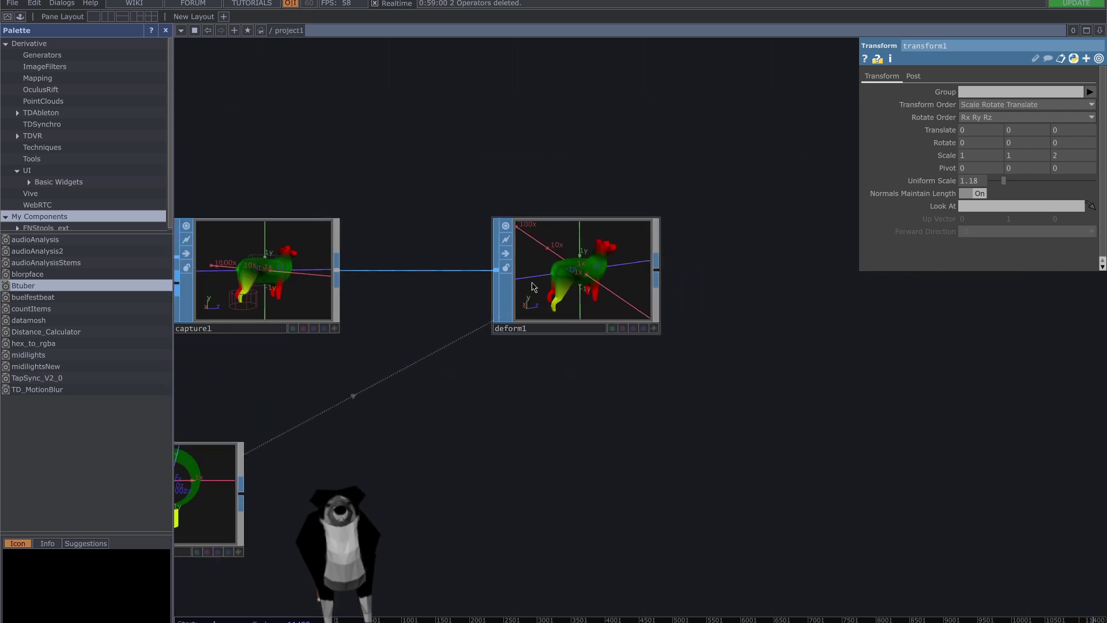
# Step: Move deform1 down so it sits beside merge1, below capture1's row
pyautogui.click(531, 283)
pyautogui.moveTo(594, 483); pyautogui.dragTo(763, 396)
pyautogui.moveTo(670, 207); pyautogui.dragTo(668, 368)
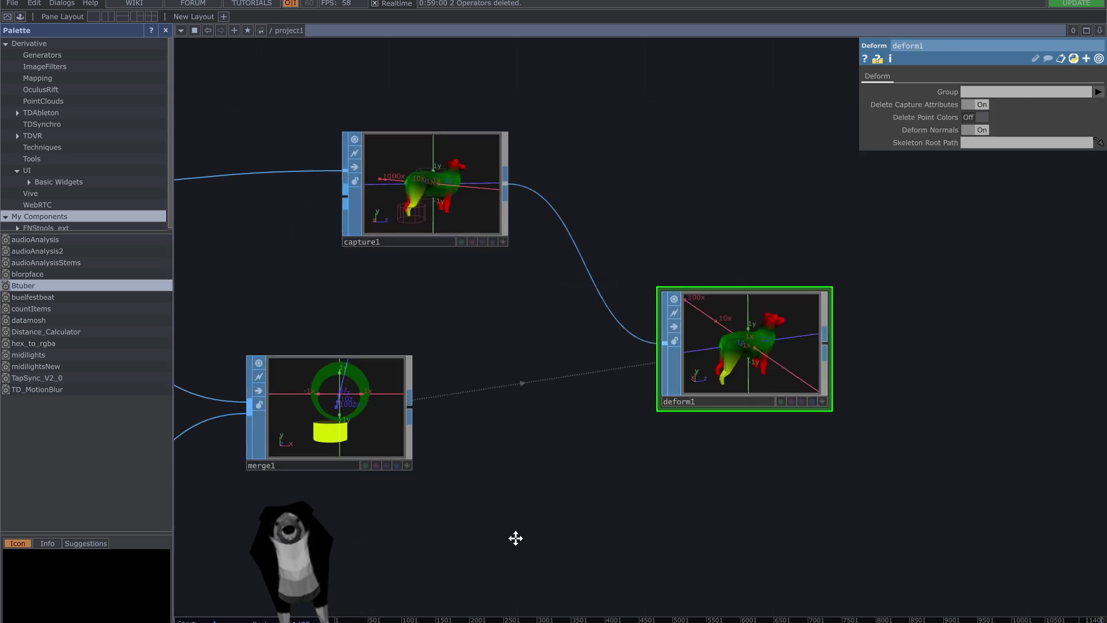
pyautogui.moveTo(514, 536); pyautogui.dragTo(720, 440)
pyautogui.scroll(-6, 548, 425)
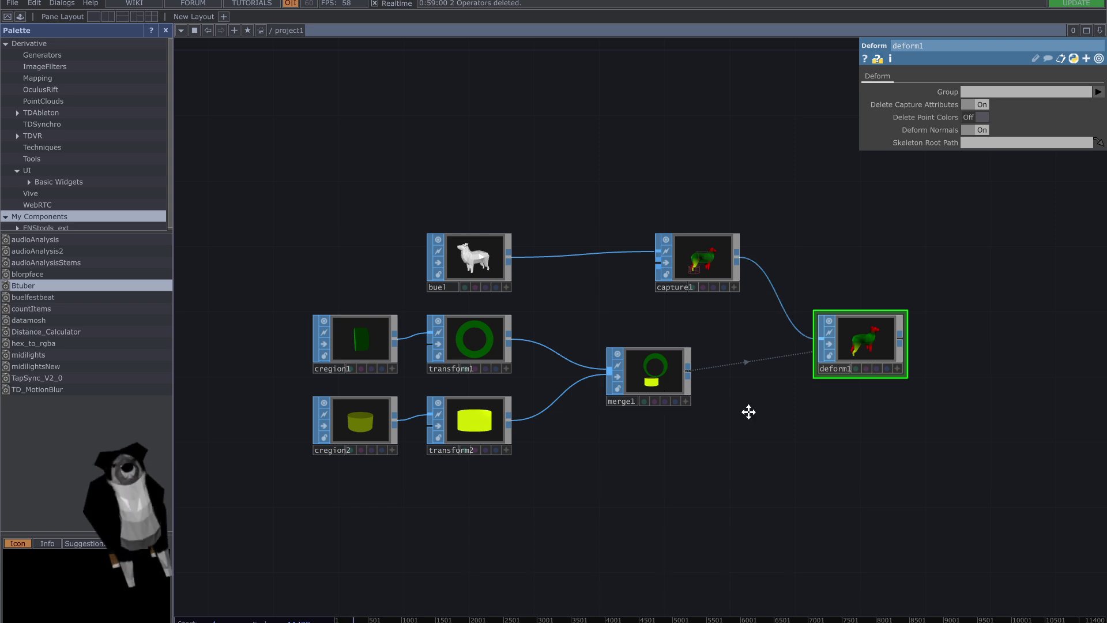
# Step: Select capture1 and examine its place in the network relative to merge1 and deform1
pyautogui.moveTo(749, 410); pyautogui.dragTo(725, 456, button='middle')
pyautogui.click(687, 315)
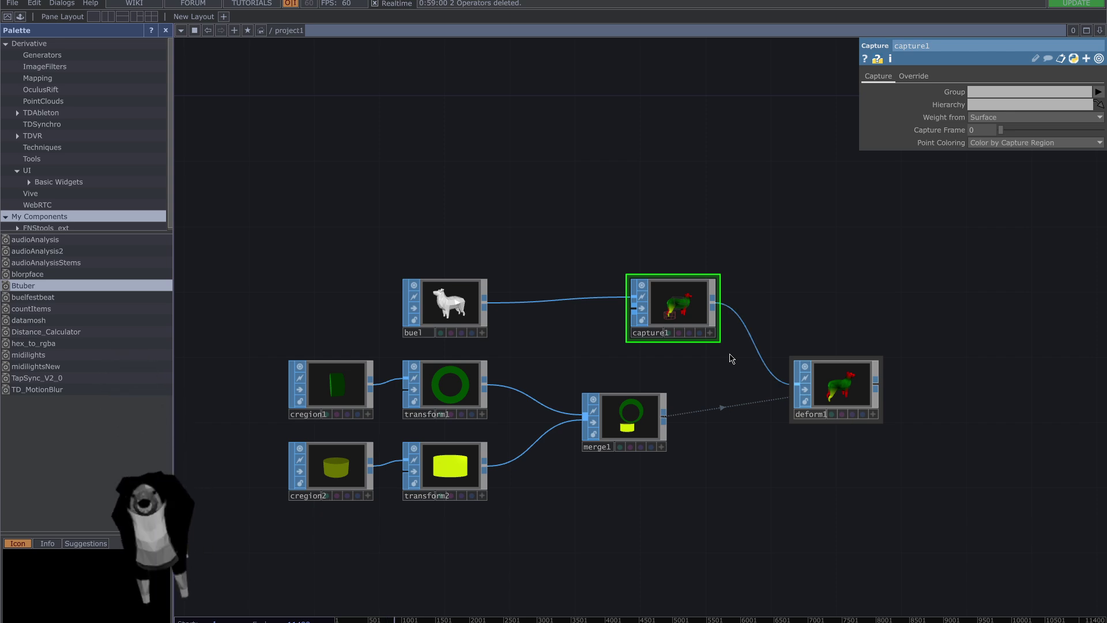
pyautogui.scroll(4, 767, 313)
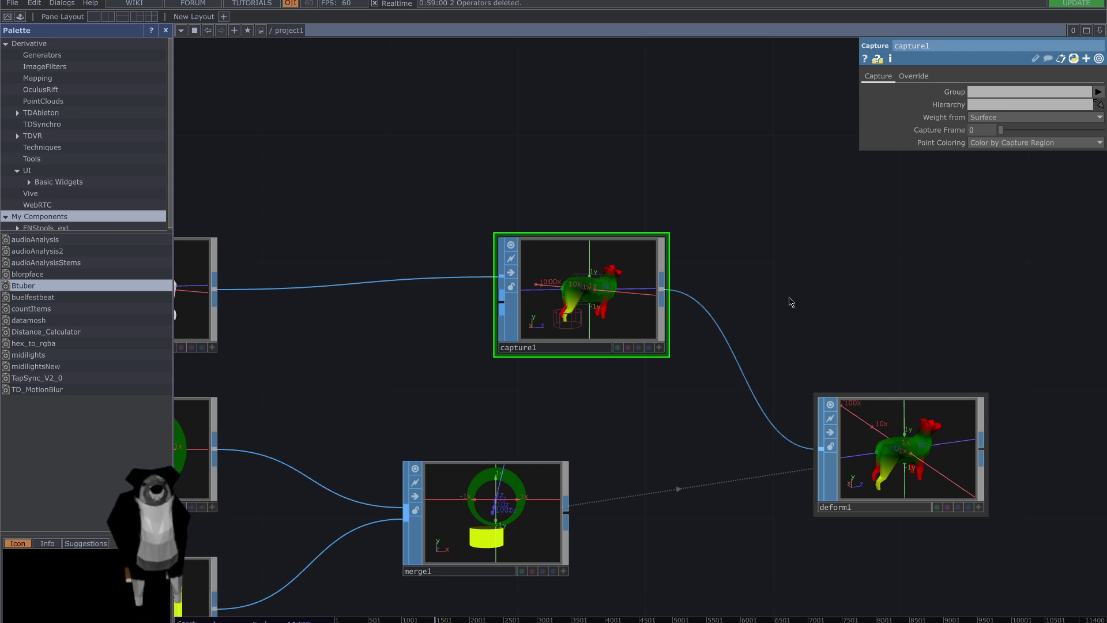
pyautogui.scroll(-5, 655, 395)
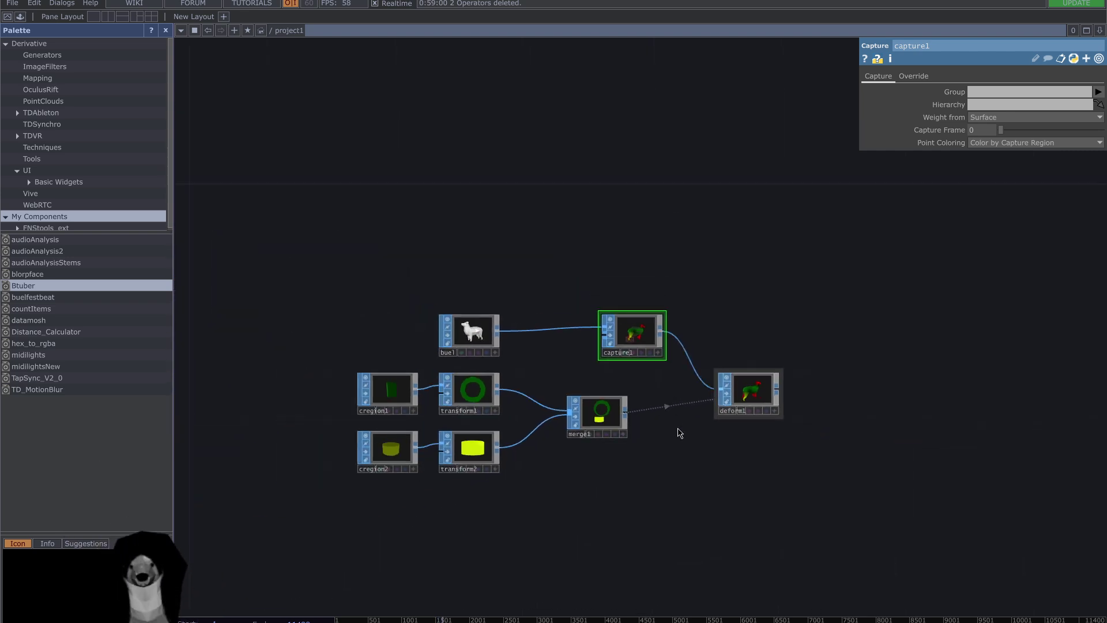
pyautogui.moveTo(681, 439); pyautogui.dragTo(636, 434)
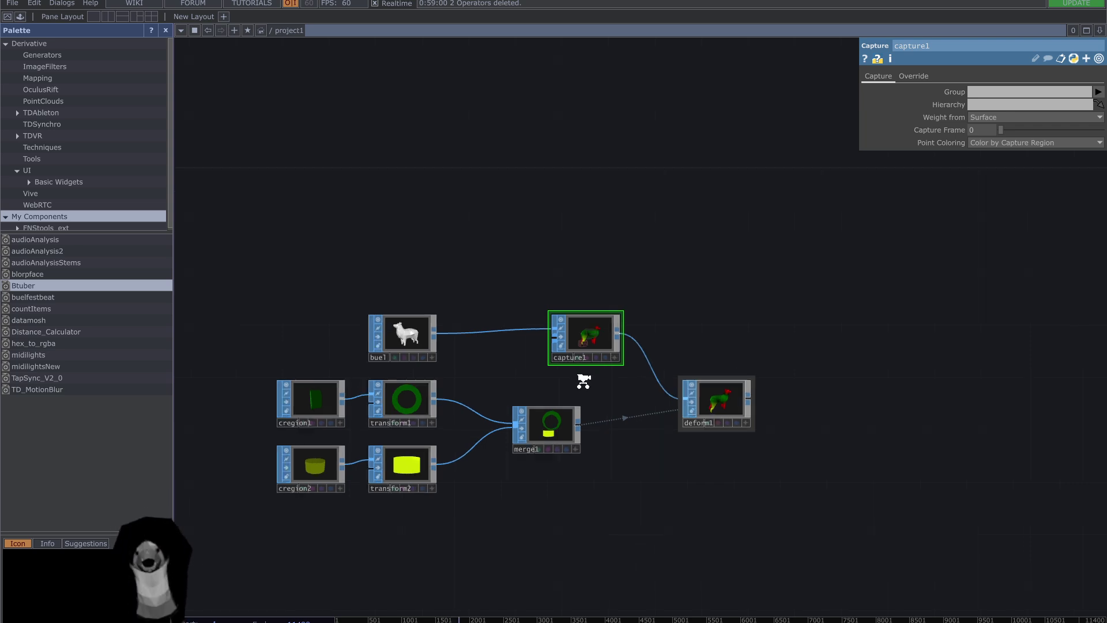
# Step: Move capture1 left so it lines up directly above merge1
pyautogui.scroll(3, 583, 380)
pyautogui.scroll(-3, 583, 380)
pyautogui.moveTo(628, 398); pyautogui.dragTo(706, 394)
pyautogui.moveTo(661, 346); pyautogui.dragTo(689, 290)
pyautogui.scroll(5, 652, 346)
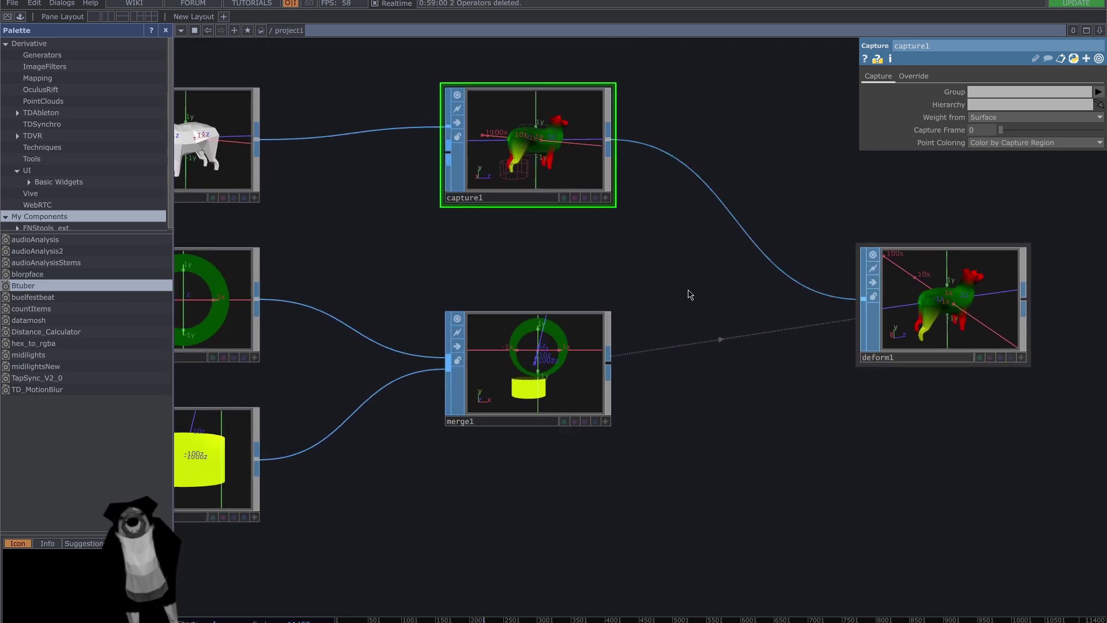
# Step: Examine the rearranged network from the two capture regions and the buel model through to deform1
pyautogui.scroll(-3, 692, 290)
pyautogui.moveTo(746, 382); pyautogui.dragTo(836, 408)
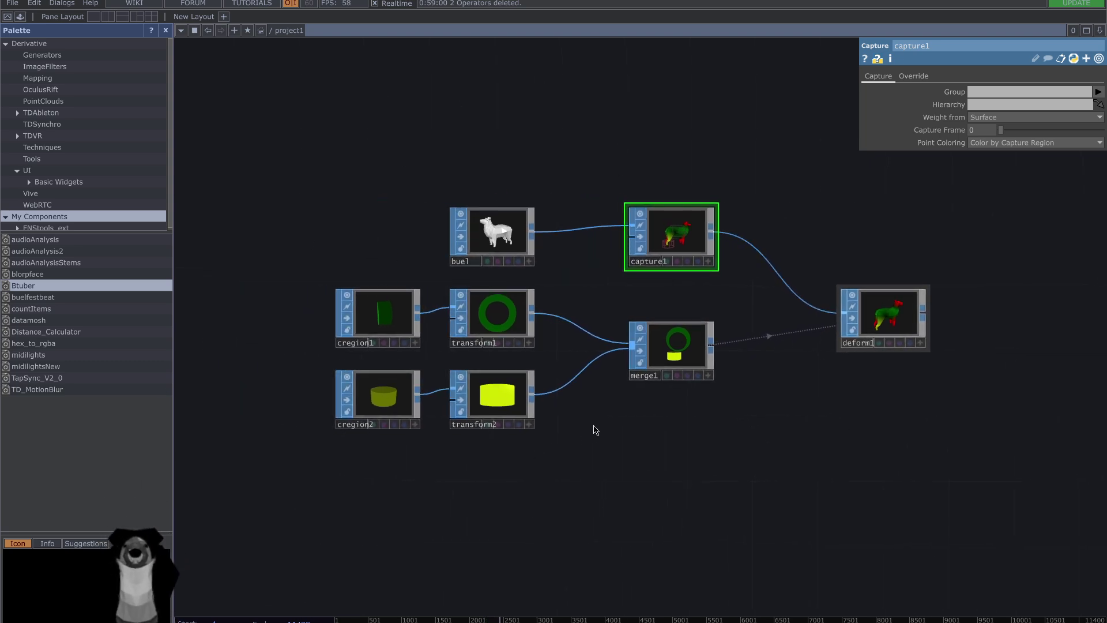
pyautogui.moveTo(593, 429); pyautogui.dragTo(561, 467)
pyautogui.moveTo(621, 499); pyautogui.dragTo(528, 521)
pyautogui.moveTo(646, 485); pyautogui.dragTo(677, 438)
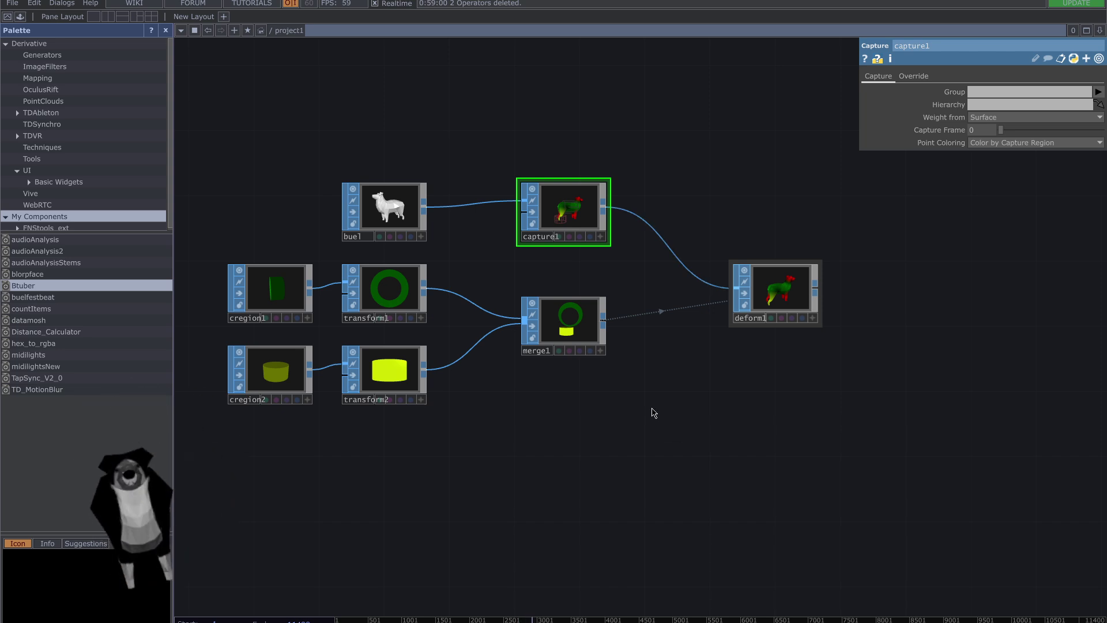
pyautogui.moveTo(512, 435); pyautogui.dragTo(618, 484)
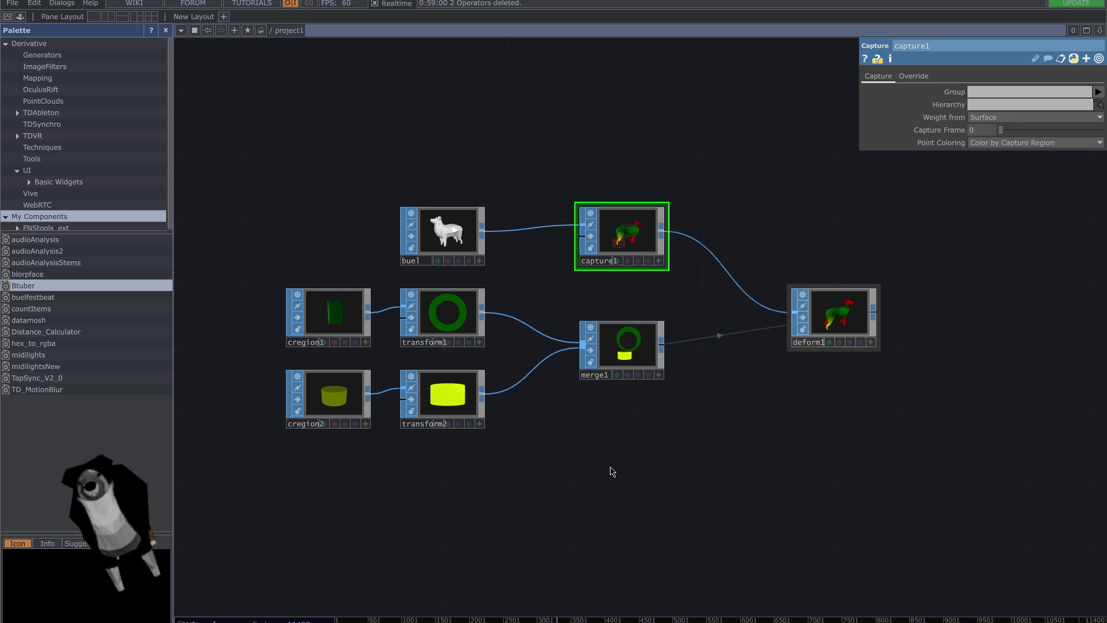
pyautogui.moveTo(590, 486); pyautogui.dragTo(542, 484)
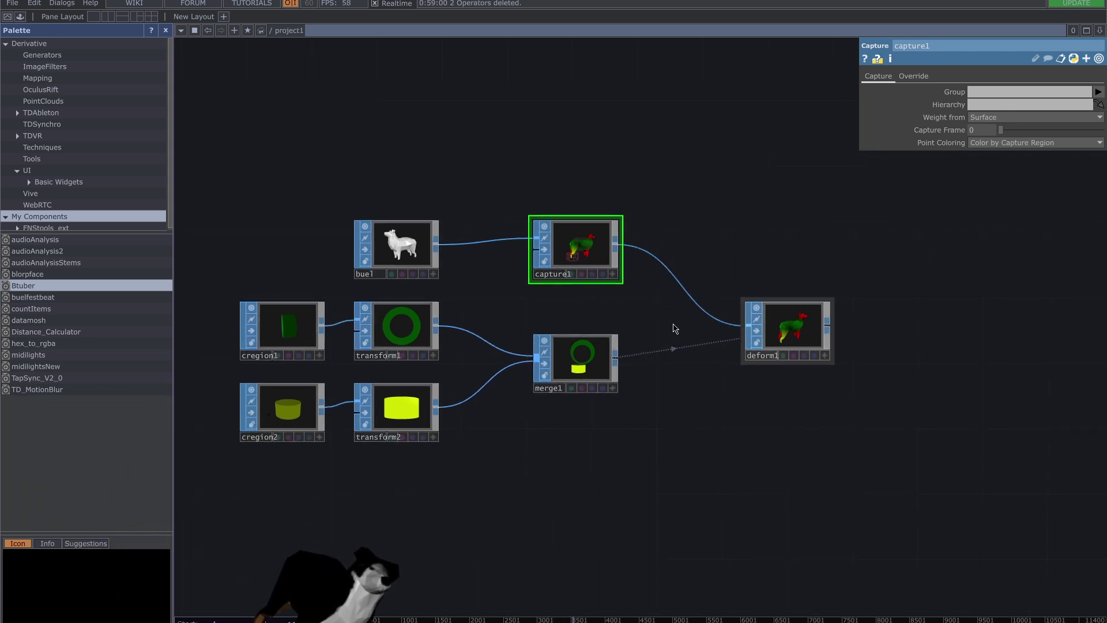
pyautogui.moveTo(197, 369); pyautogui.dragTo(289, 363)
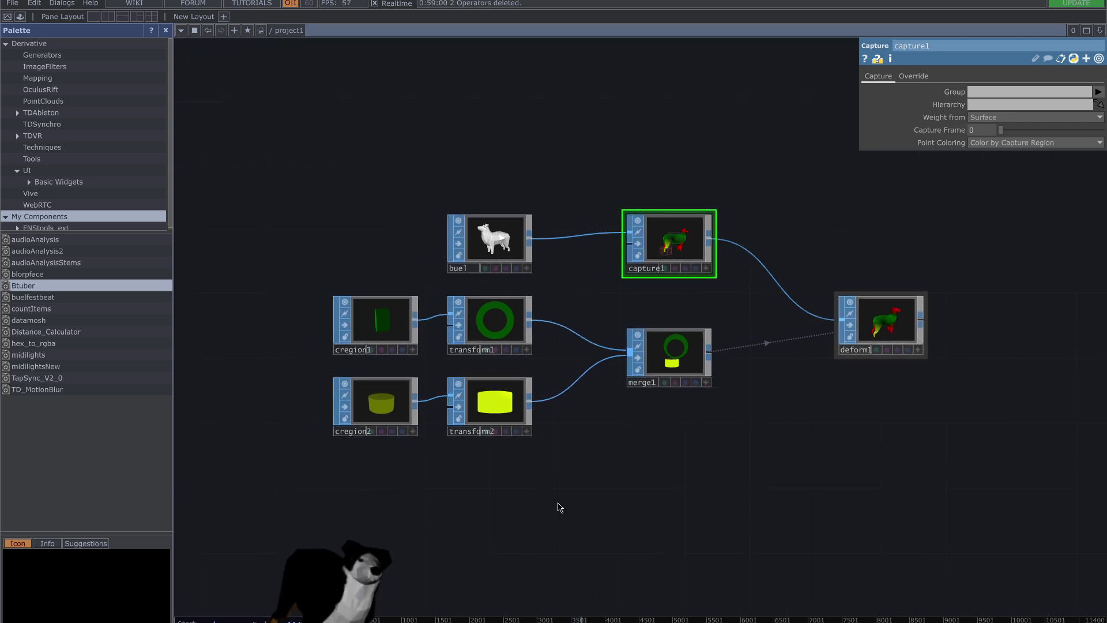
# Step: Display capture1's Override parameters and examine its override and save file options
pyautogui.moveTo(594, 410); pyautogui.dragTo(518, 484)
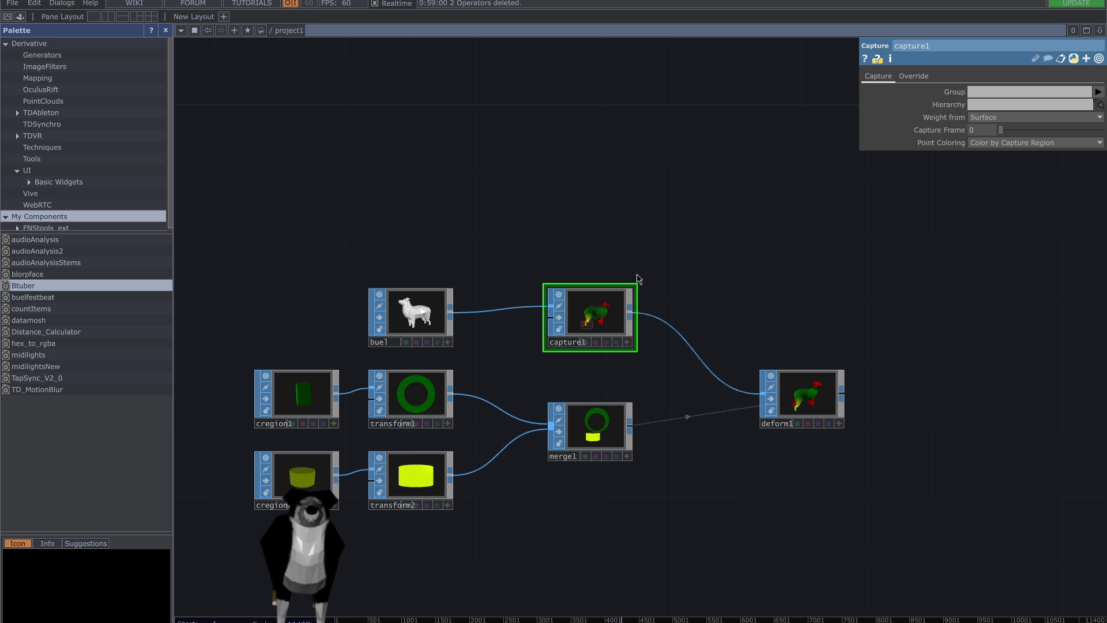
pyautogui.click(925, 76)
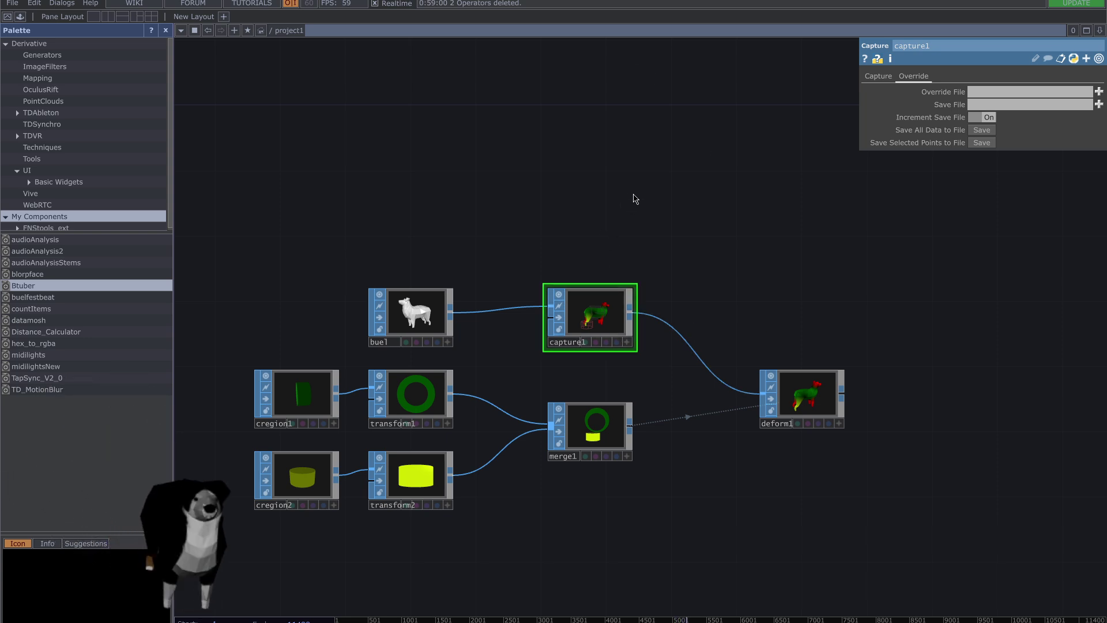
pyautogui.moveTo(649, 182); pyautogui.dragTo(696, 148)
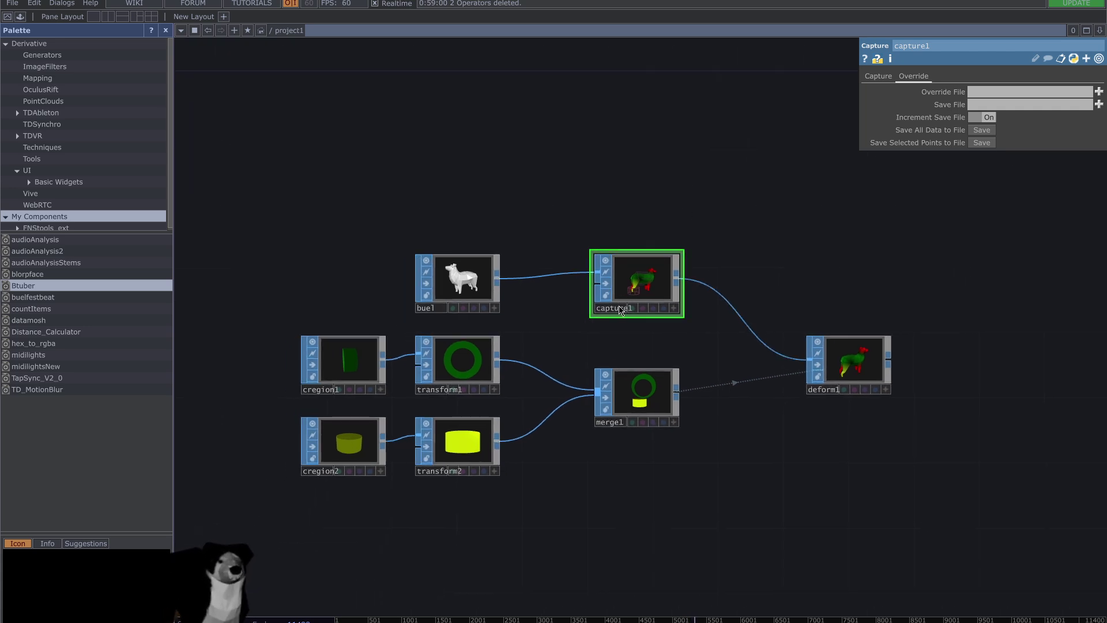
# Step: Rename the merge1 operator as renamed and inspect deform1's operator information
pyautogui.click(669, 412)
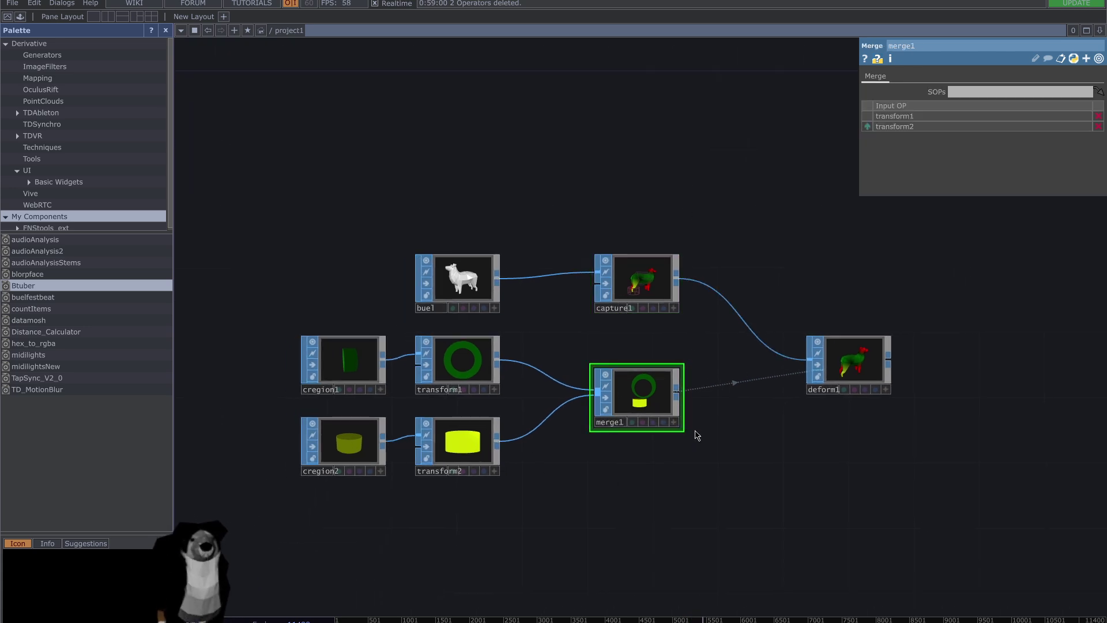
pyautogui.moveTo(622, 528); pyautogui.dragTo(528, 517)
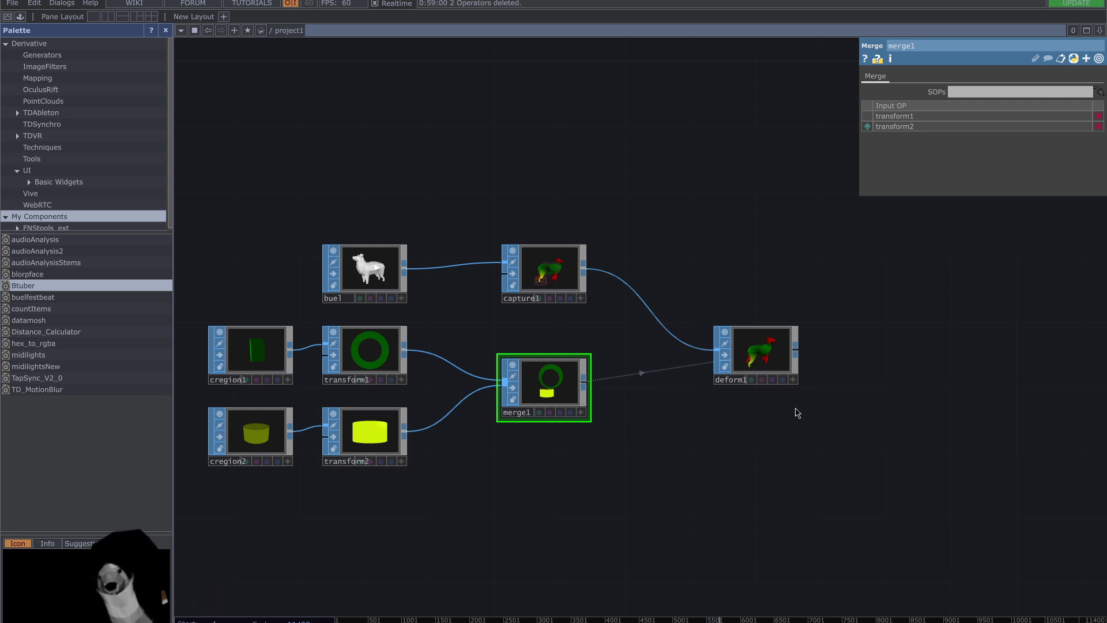
pyautogui.moveTo(637, 469); pyautogui.dragTo(629, 516)
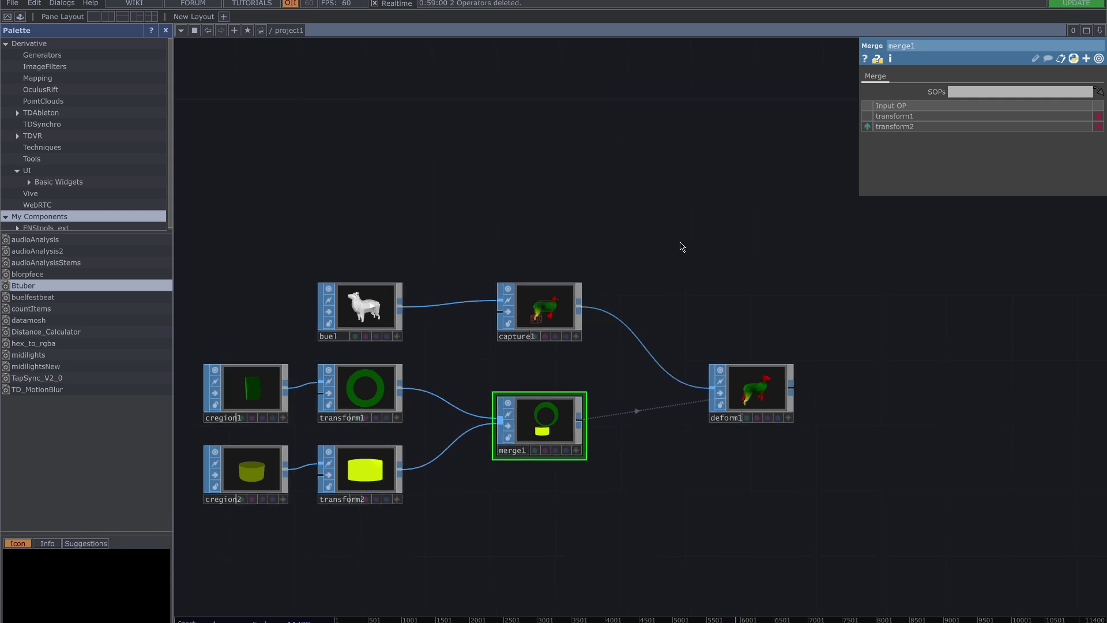
pyautogui.hscroll(-2, 682, 246)
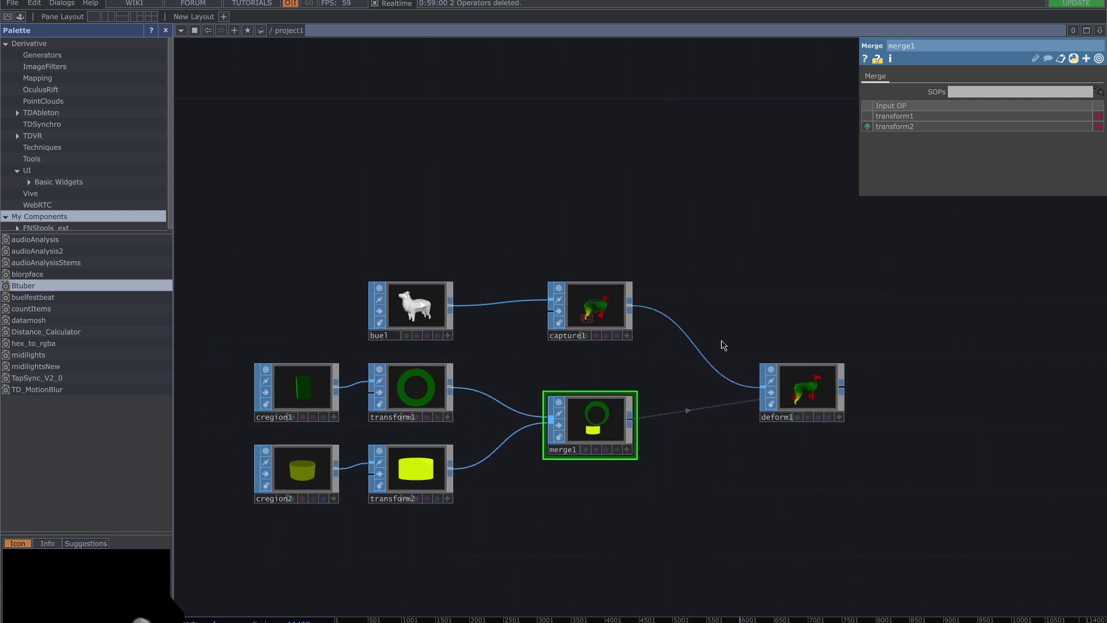
pyautogui.click(574, 453)
pyautogui.write('re')
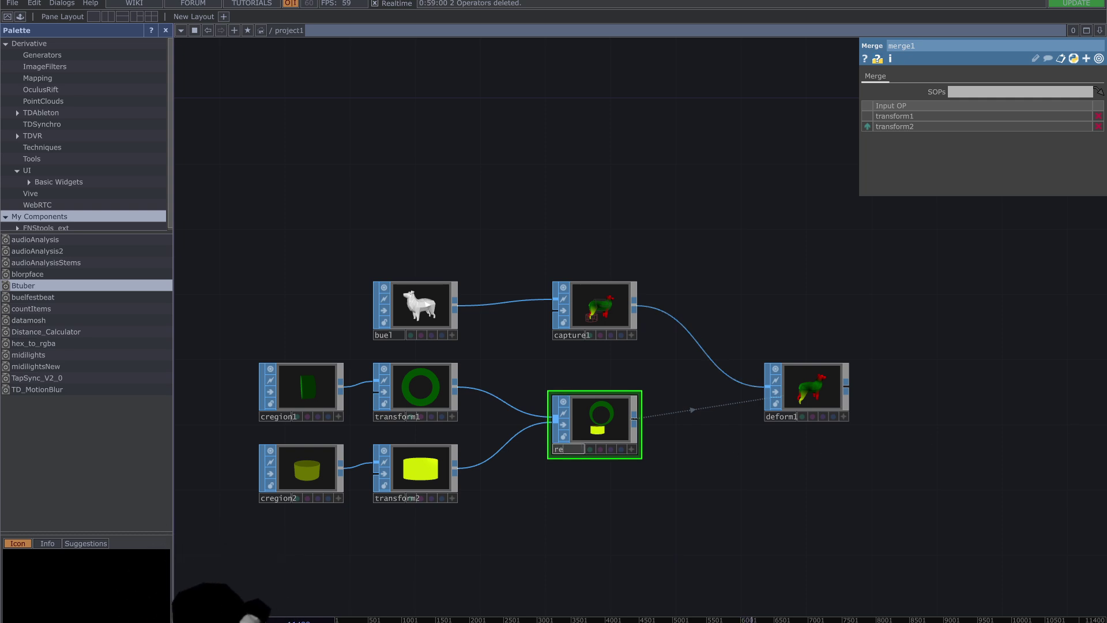
pyautogui.write('named')
pyautogui.press('Return')
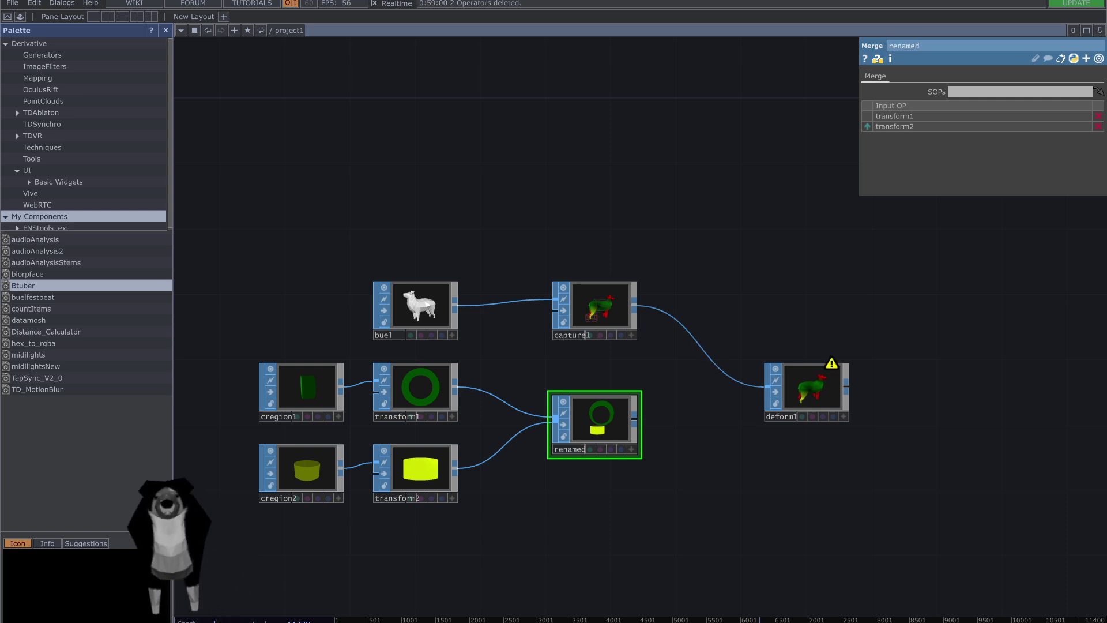
pyautogui.middleClick(833, 369)
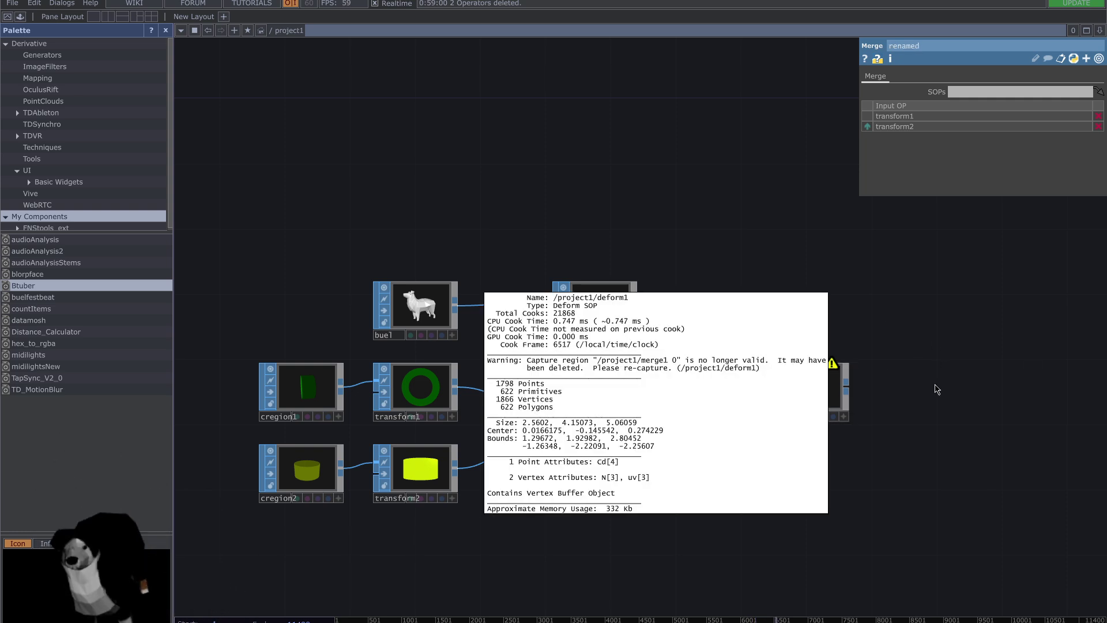
# Step: Select the capture1 operator and examine its coloured dog geometry up close alongside the connected operators
pyautogui.click(584, 338)
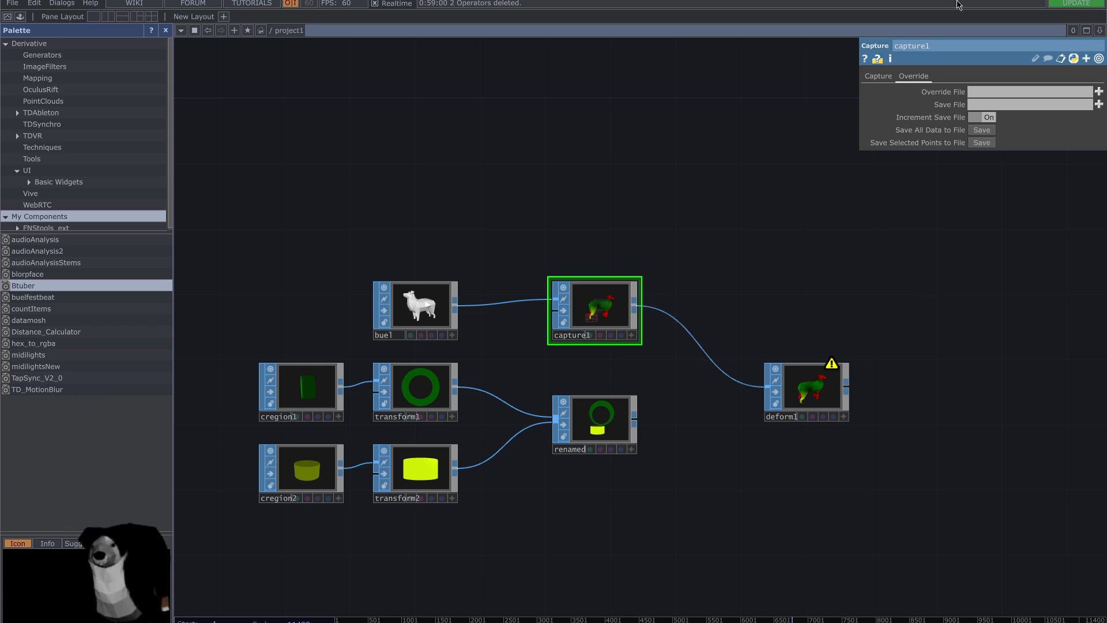
pyautogui.scroll(5, 603, 317)
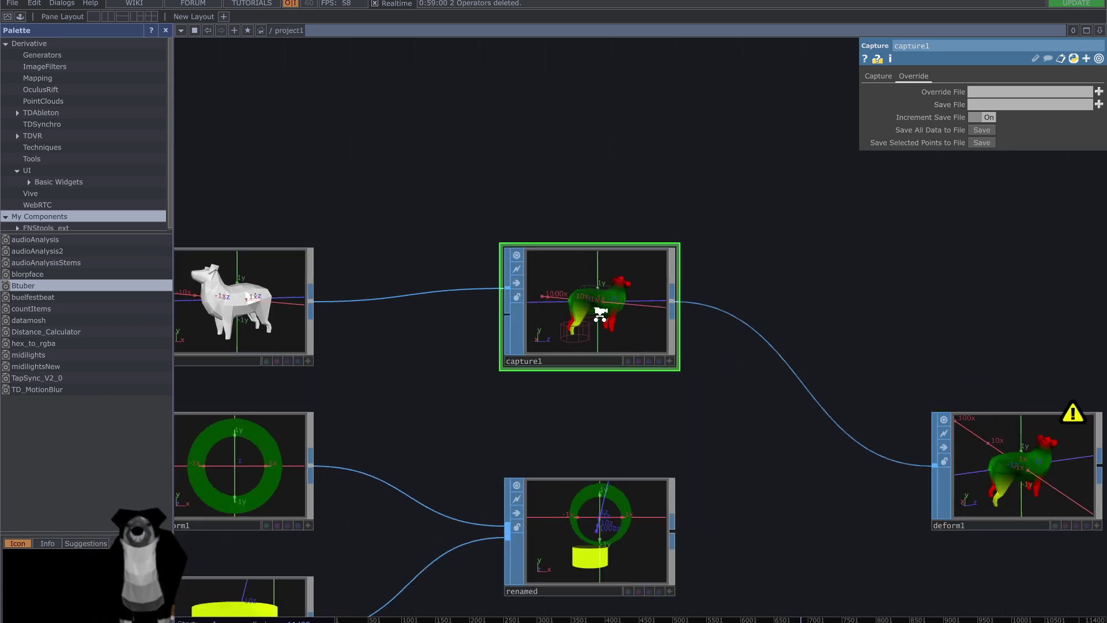
pyautogui.scroll(-4, 604, 316)
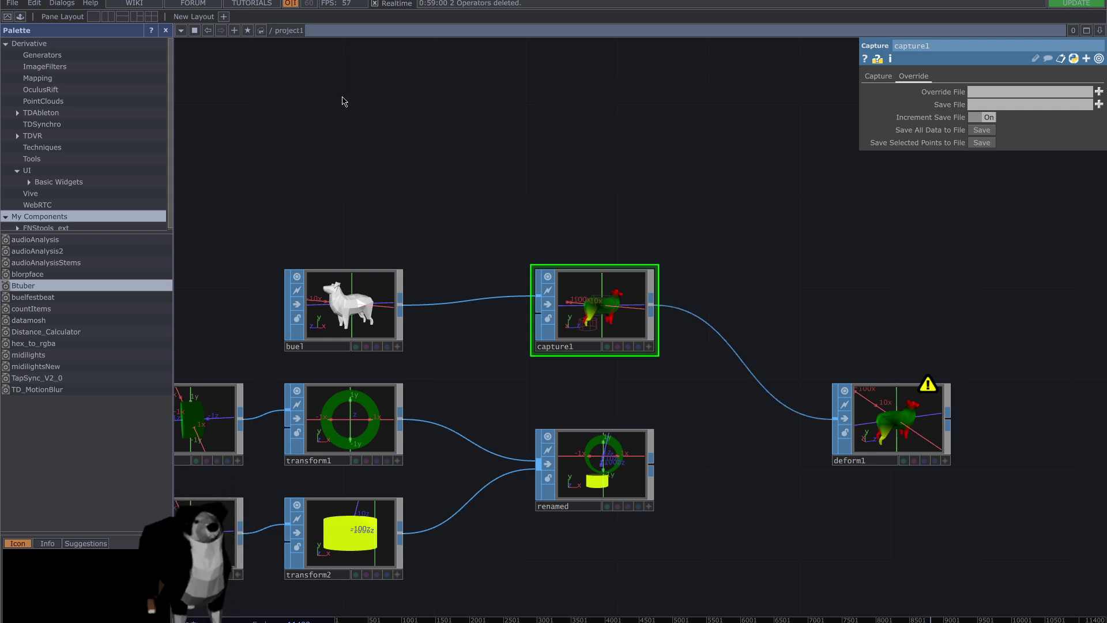
pyautogui.moveTo(513, 202); pyautogui.dragTo(289, 239)
pyautogui.moveTo(697, 225); pyautogui.dragTo(580, 179)
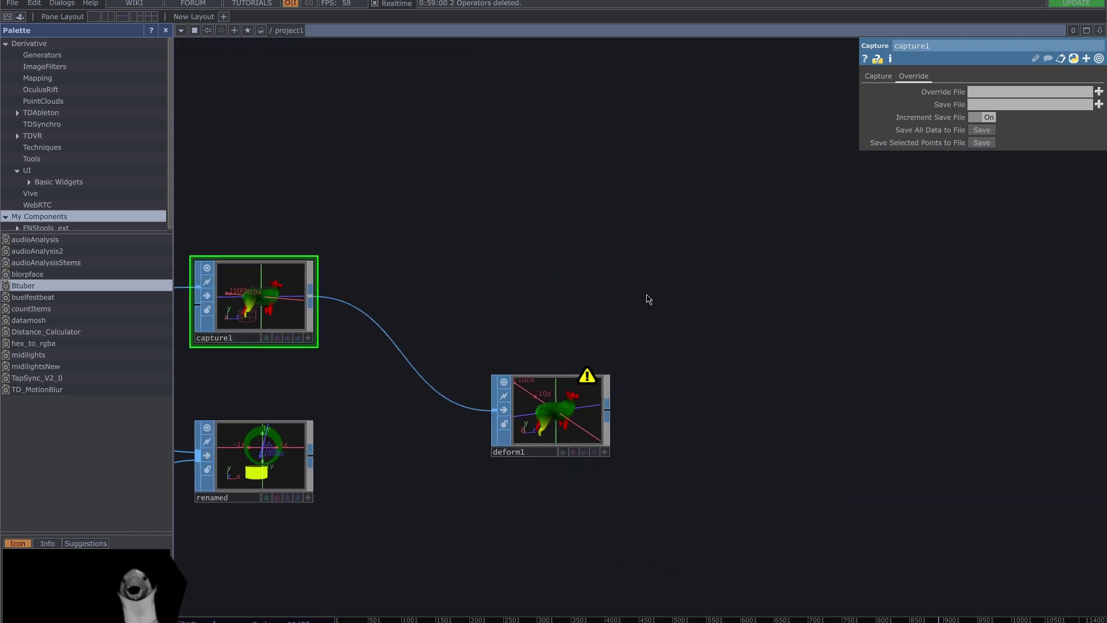
pyautogui.moveTo(607, 283); pyautogui.dragTo(743, 203)
pyautogui.scroll(-3, 742, 205)
pyautogui.moveTo(682, 156); pyautogui.dragTo(778, 170)
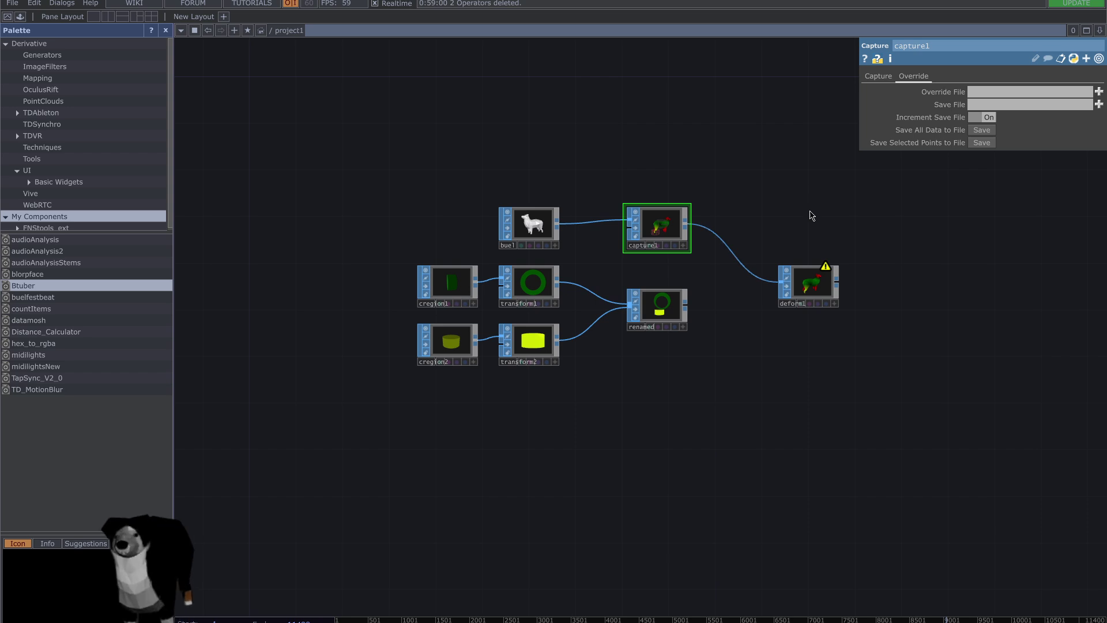
pyautogui.scroll(2, 907, 343)
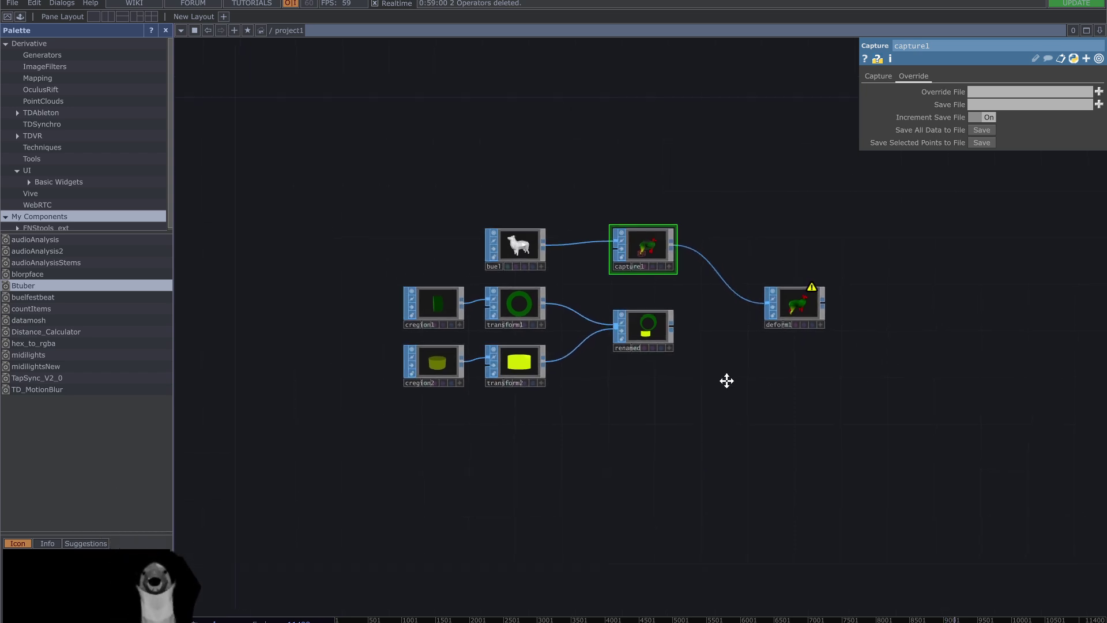
pyautogui.scroll(2, 726, 381)
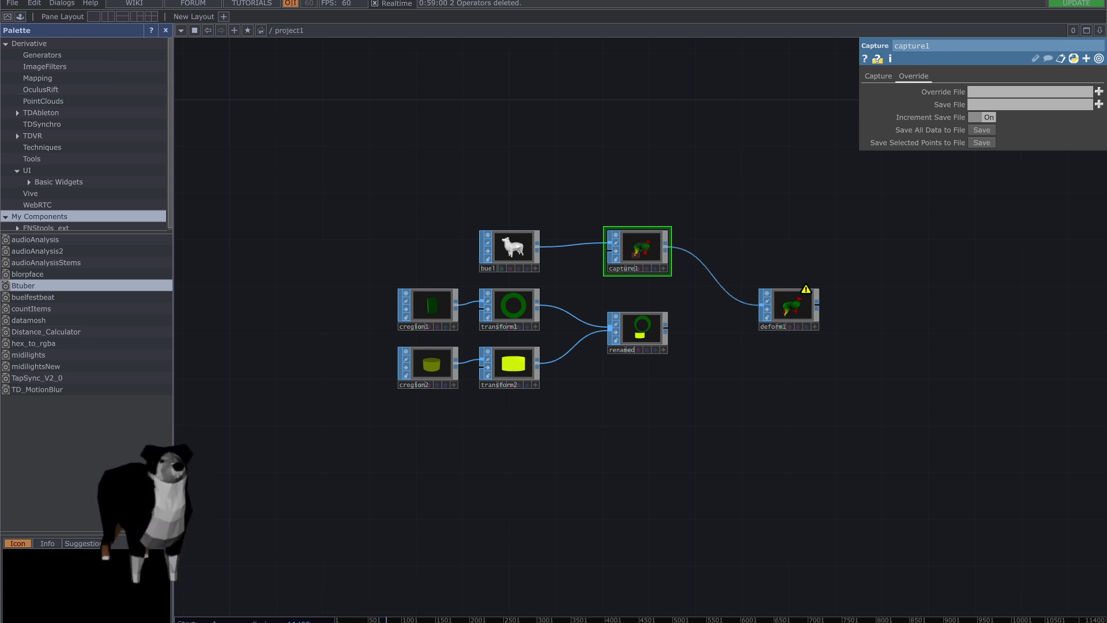
pyautogui.moveTo(918, 358); pyautogui.dragTo(896, 395)
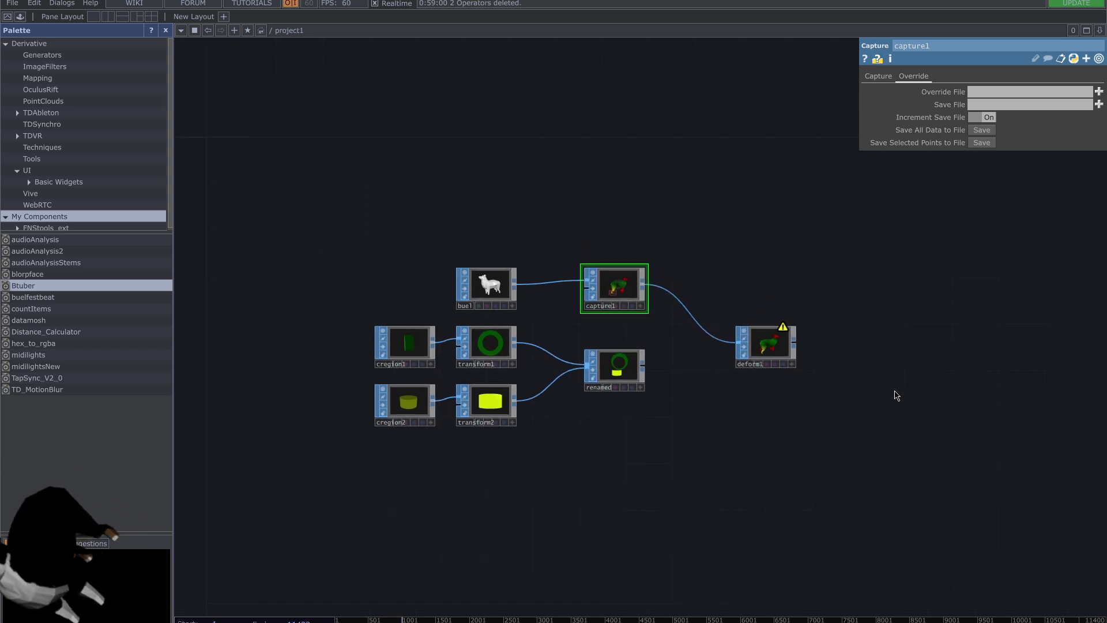